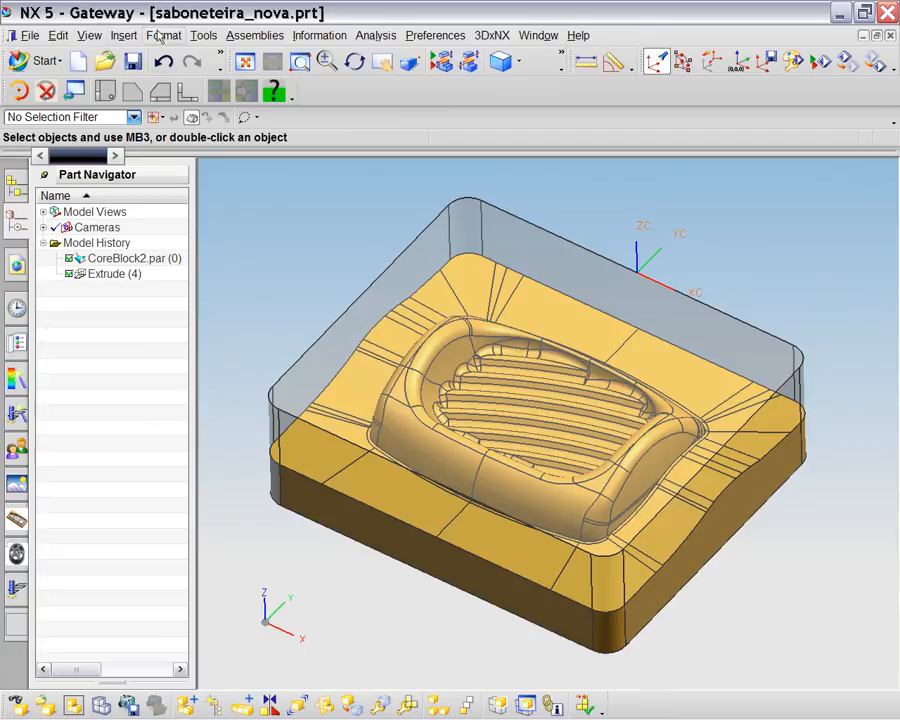
Switch to the Manufacturing application, initialize it with the cam_general configuration and mill_contour setup, and show the Operation Navigator
{"action": "left_click", "coordinate": [40, 62]}
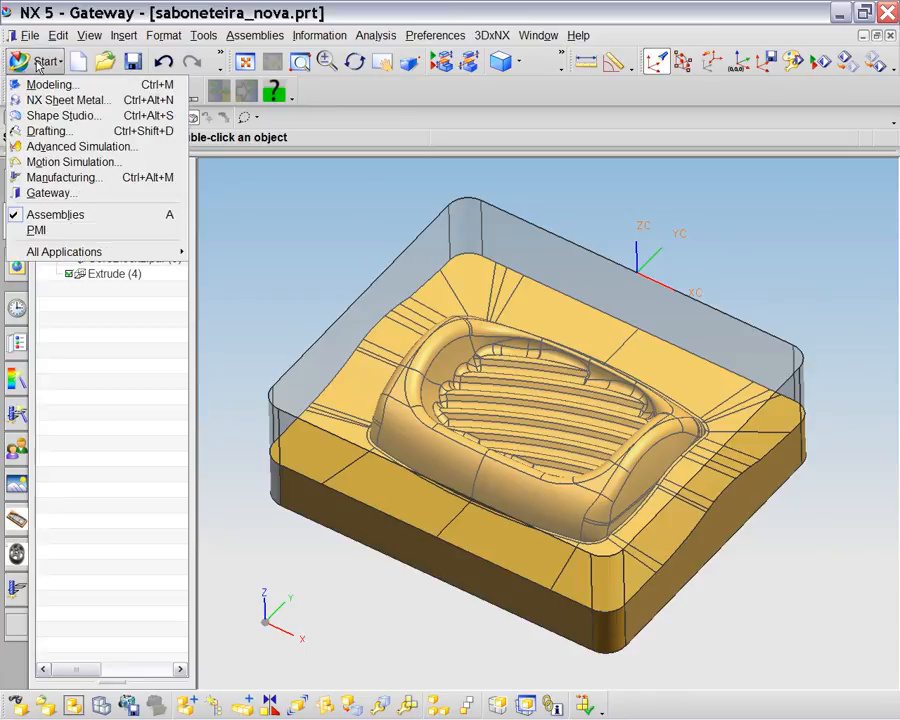
{"action": "left_click", "coordinate": [45, 176]}
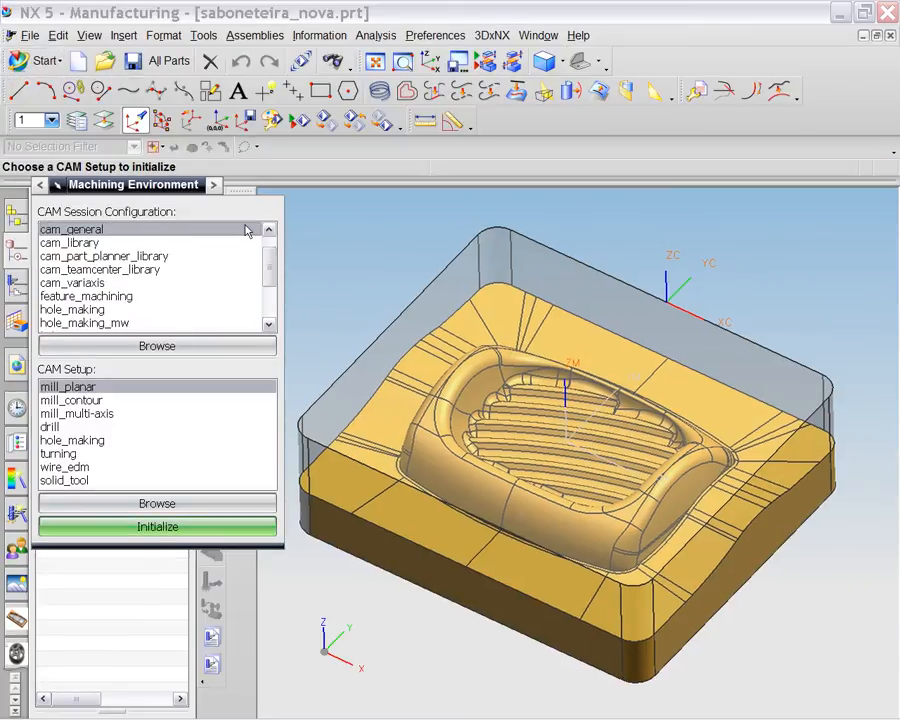
{"action": "left_click", "coordinate": [77, 402]}
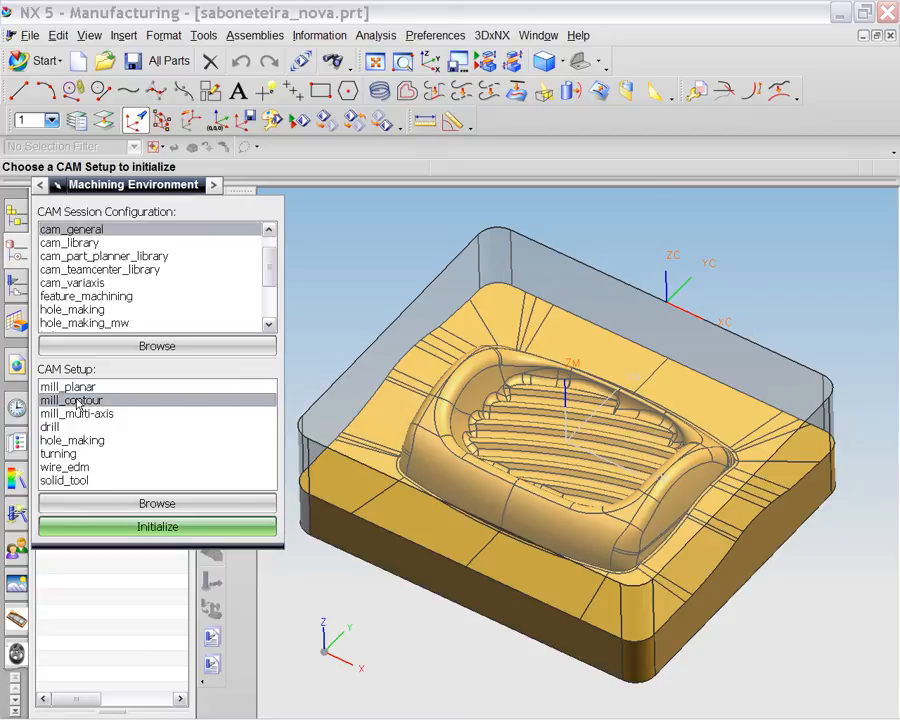
{"action": "left_click", "coordinate": [160, 530]}
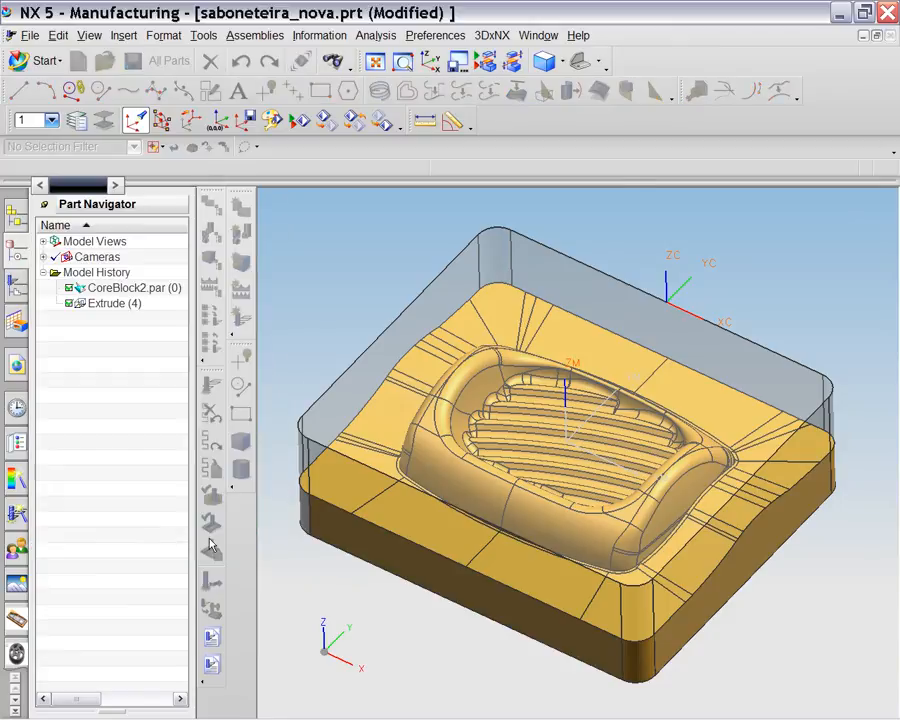
{"action": "mouse_move", "coordinate": [366, 227]}
{"action": "middle_mouse_down", "text": "shift"}
{"action": "mouse_move", "coordinate": [372, 255]}
{"action": "mouse_move", "coordinate": [364, 249]}
{"action": "middle_mouse_up", "text": "shift"}
{"action": "left_click", "coordinate": [398, 325]}
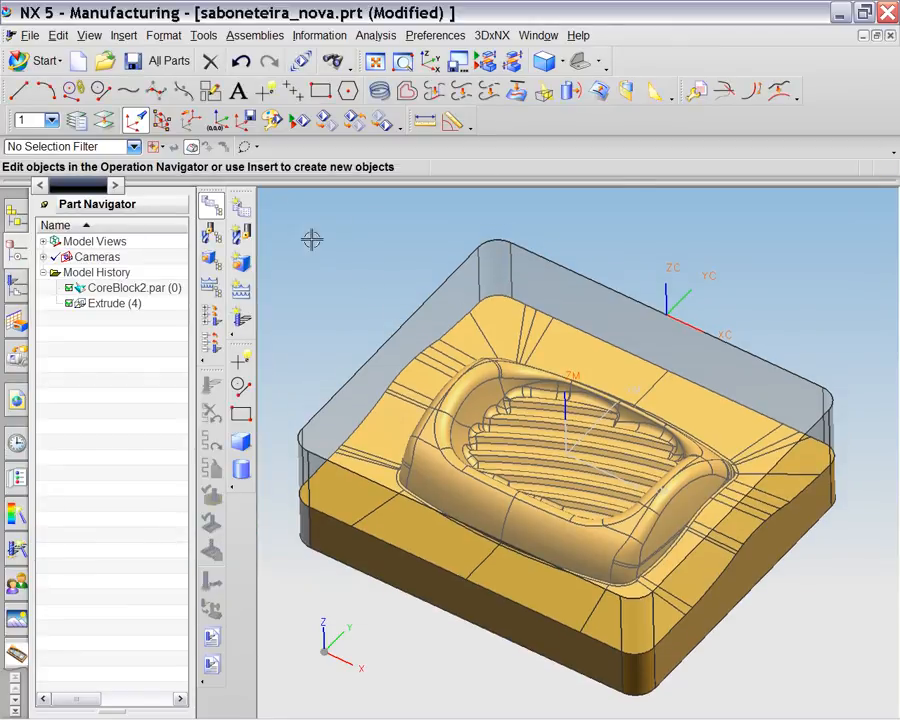
{"action": "left_click", "coordinate": [16, 286]}
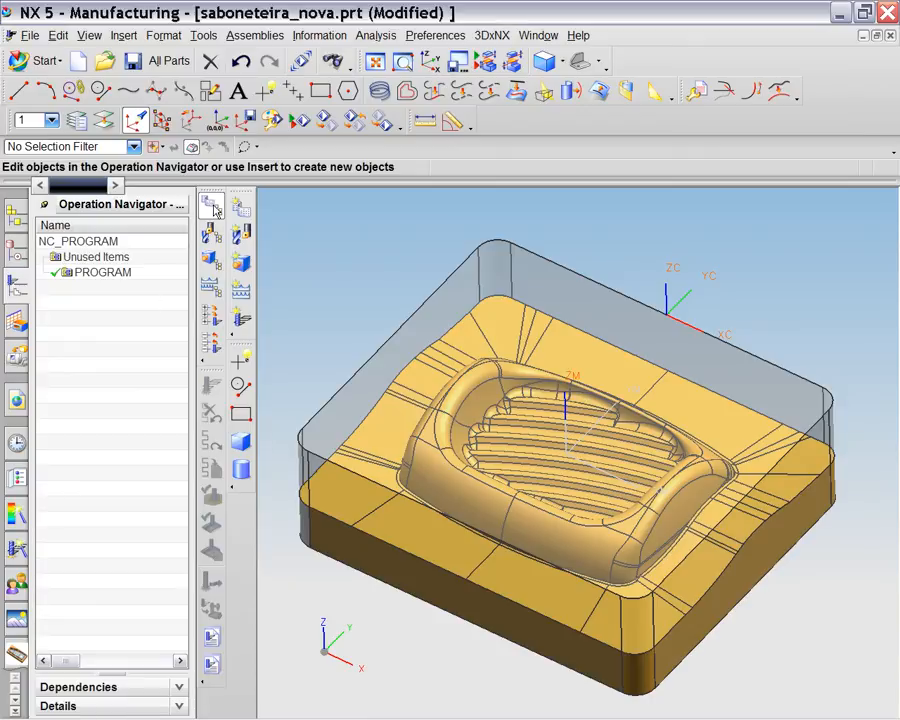
Delete the PROGRAM group from the Operation Navigator and undo the deletion
{"action": "left_click", "coordinate": [110, 275]}
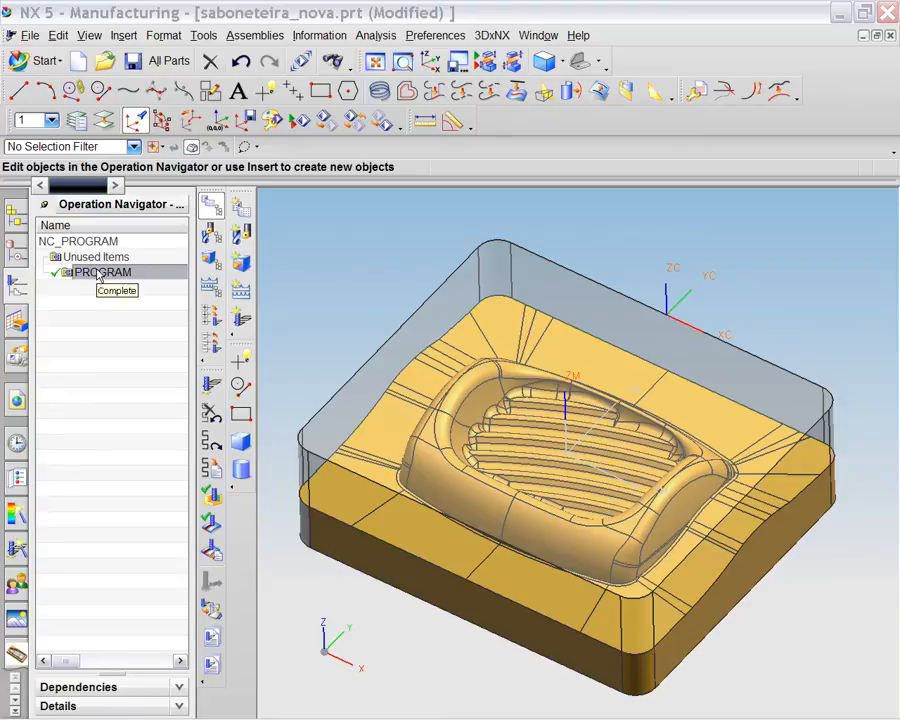
{"action": "right_click", "coordinate": [98, 276]}
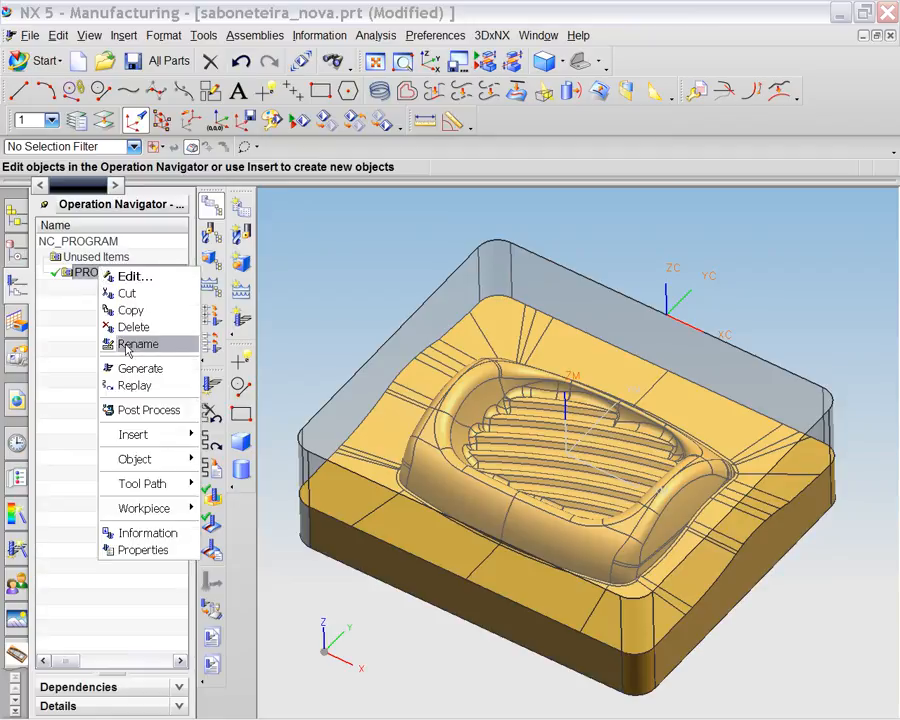
{"action": "left_click", "coordinate": [133, 330]}
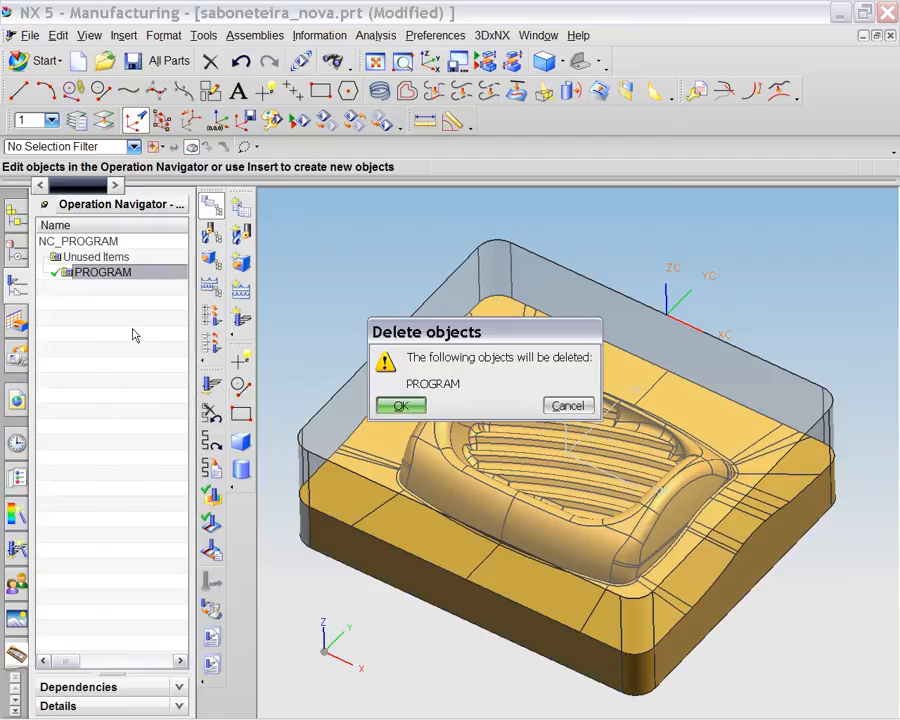
{"action": "left_click", "coordinate": [402, 404]}
{"action": "left_click", "coordinate": [241, 63]}
Rename the PROGRAM group as setup_1
{"action": "right_click", "coordinate": [110, 272]}
{"action": "left_click", "coordinate": [133, 349]}
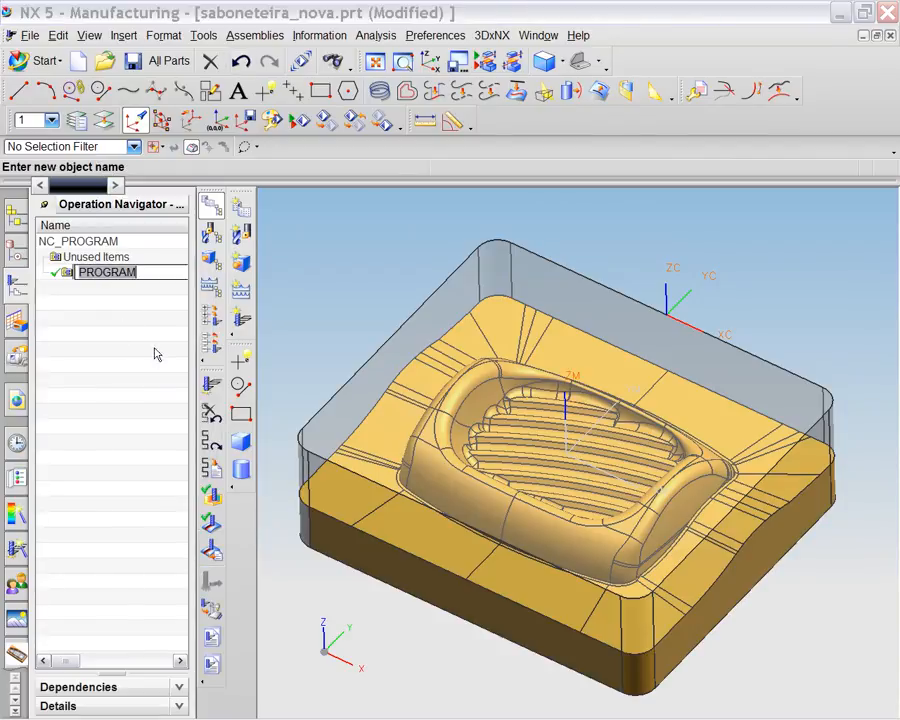
{"action": "type", "text": "setu"}
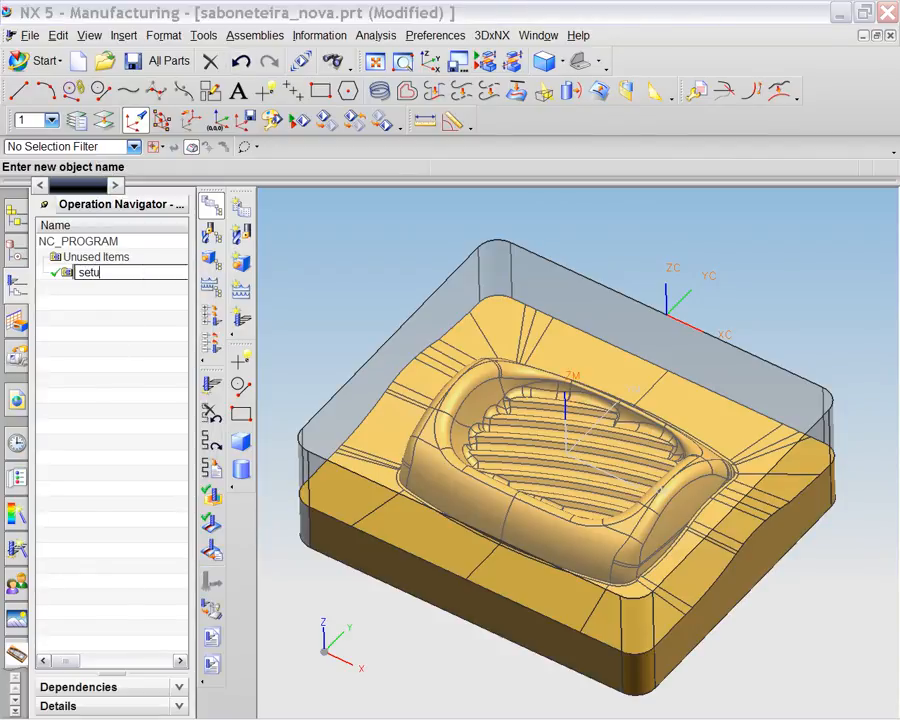
{"action": "type", "text": "p_1"}
{"action": "key", "text": "Return"}
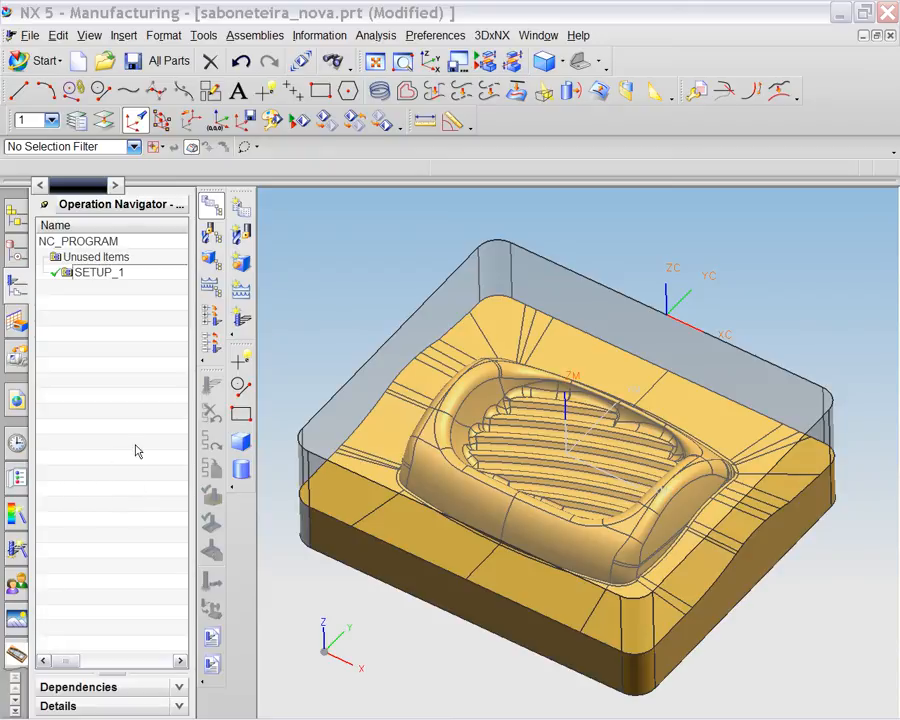
In the machine tool view, create a mill_contour tool of the MILL subtype named frt_d20_r1_l50_c20
{"action": "mouse_move", "coordinate": [405, 718]}
{"action": "left_click", "coordinate": [211, 234]}
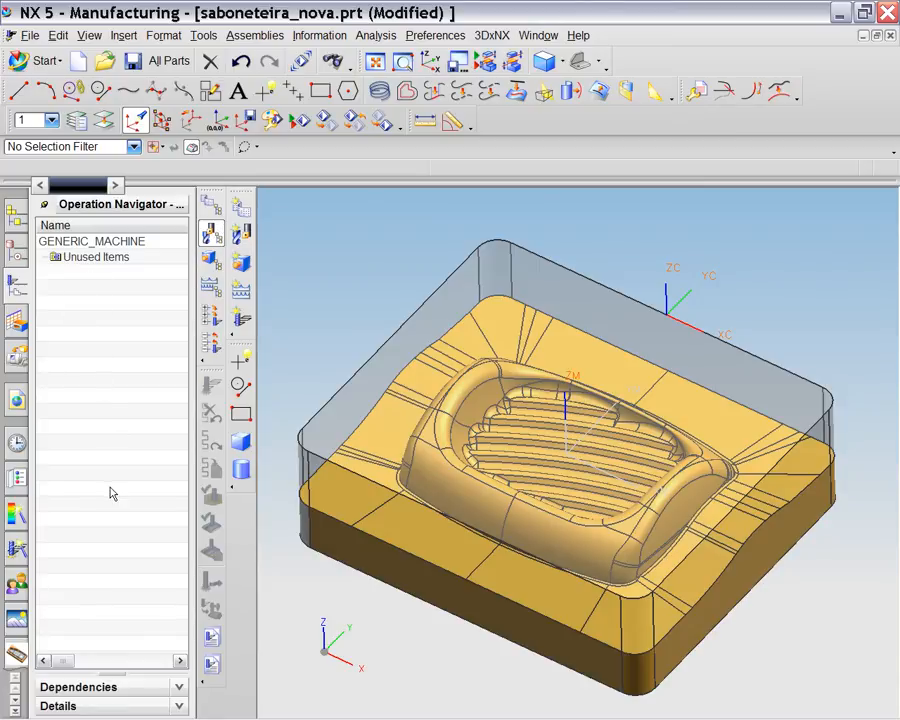
{"action": "left_click", "coordinate": [243, 233]}
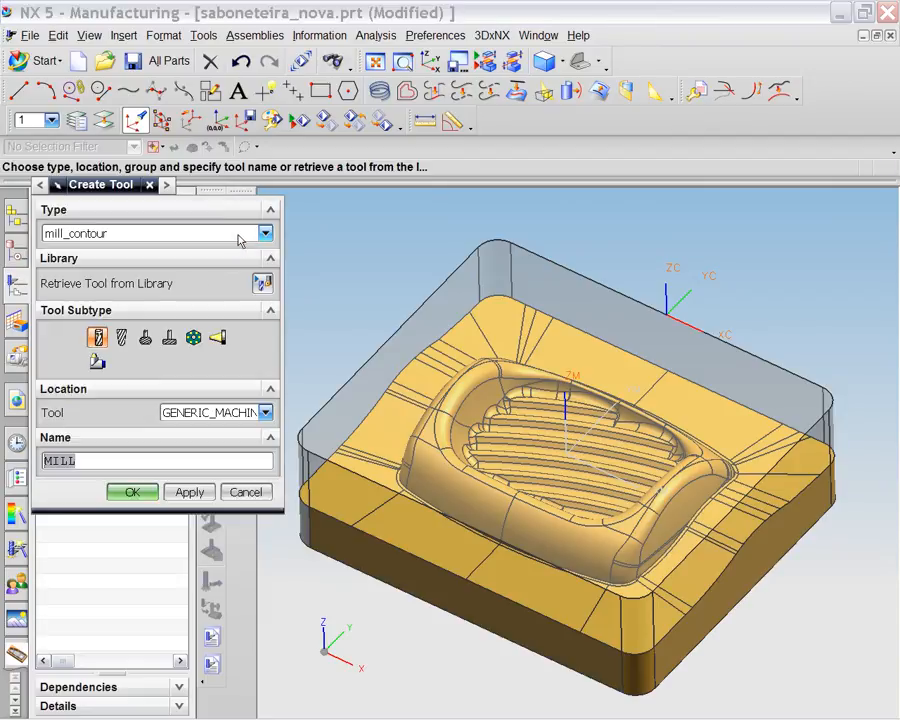
{"action": "left_click", "coordinate": [98, 339]}
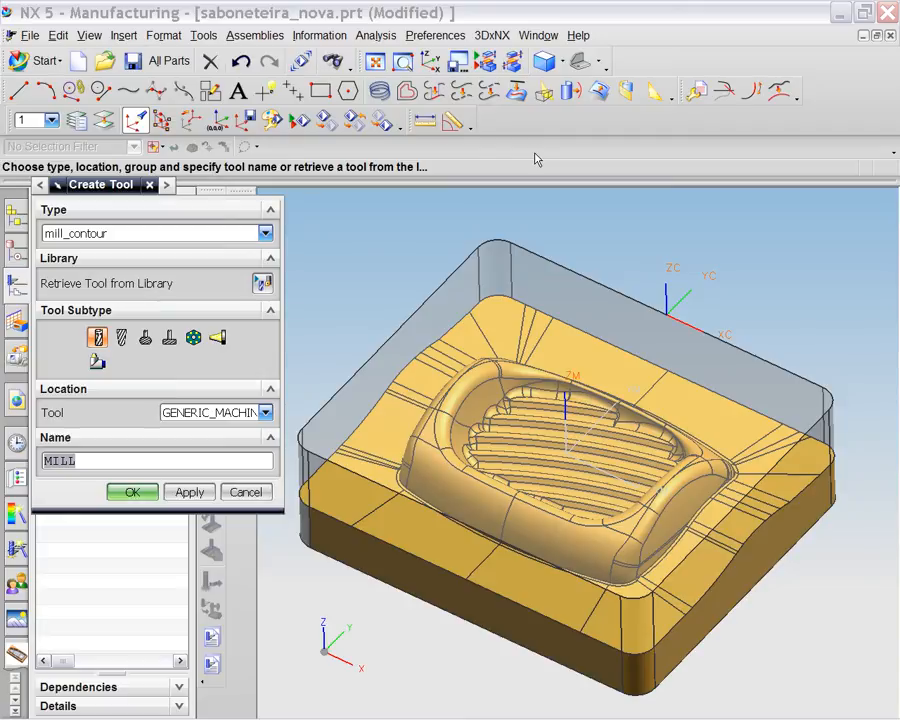
{"action": "type", "text": "frt_d20_r1_l"}
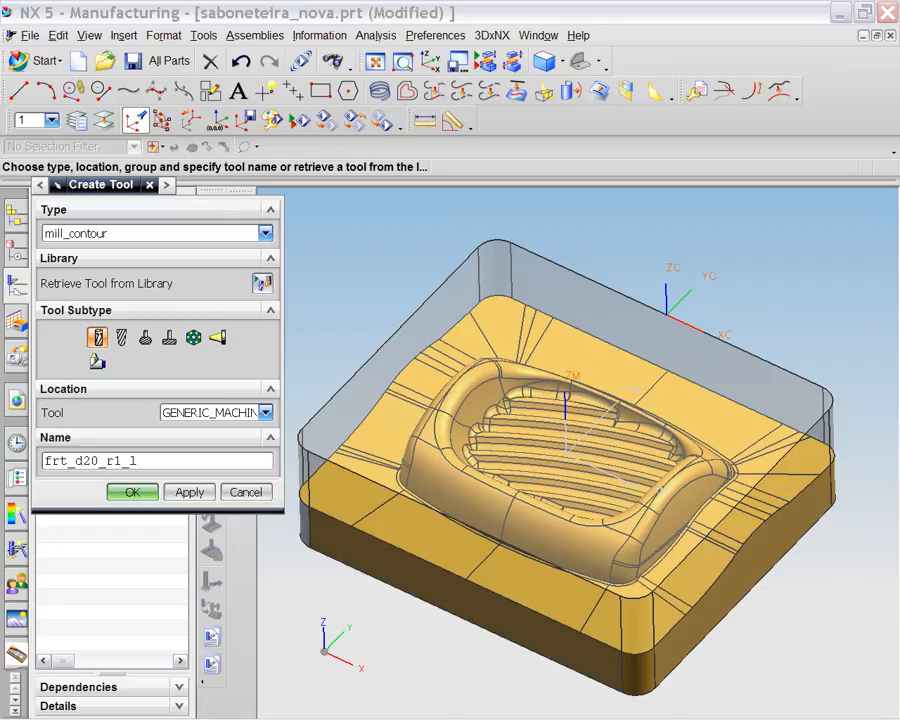
{"action": "type", "text": "50_c20"}
{"action": "left_click", "coordinate": [133, 494]}
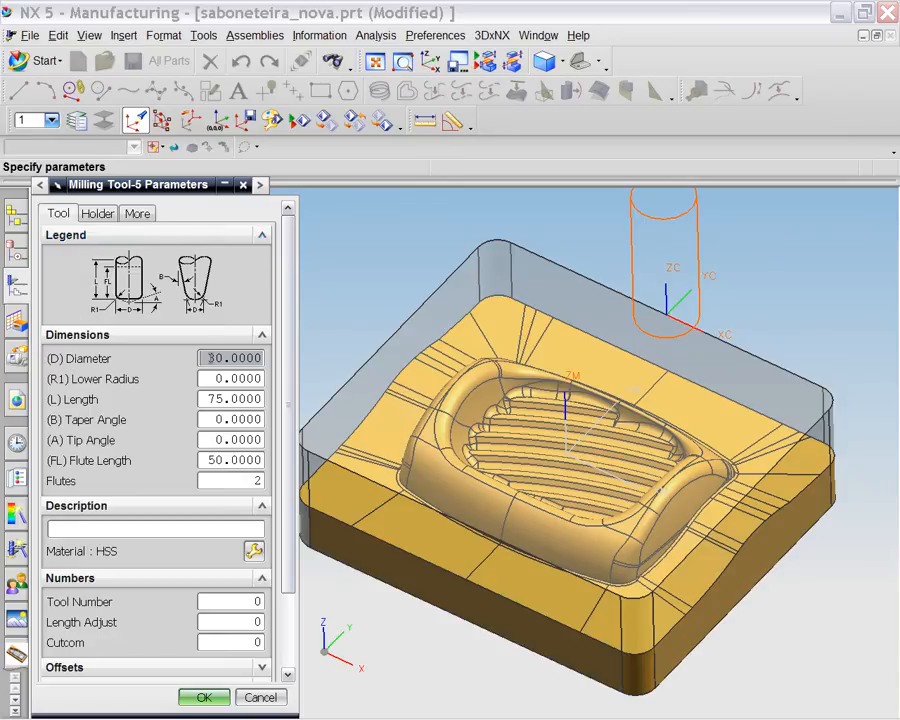
Set the milling tool's diameter to 20, lower radius to 1 and length to 50
{"action": "double_click", "coordinate": [211, 358]}
{"action": "type", "text": "20"}
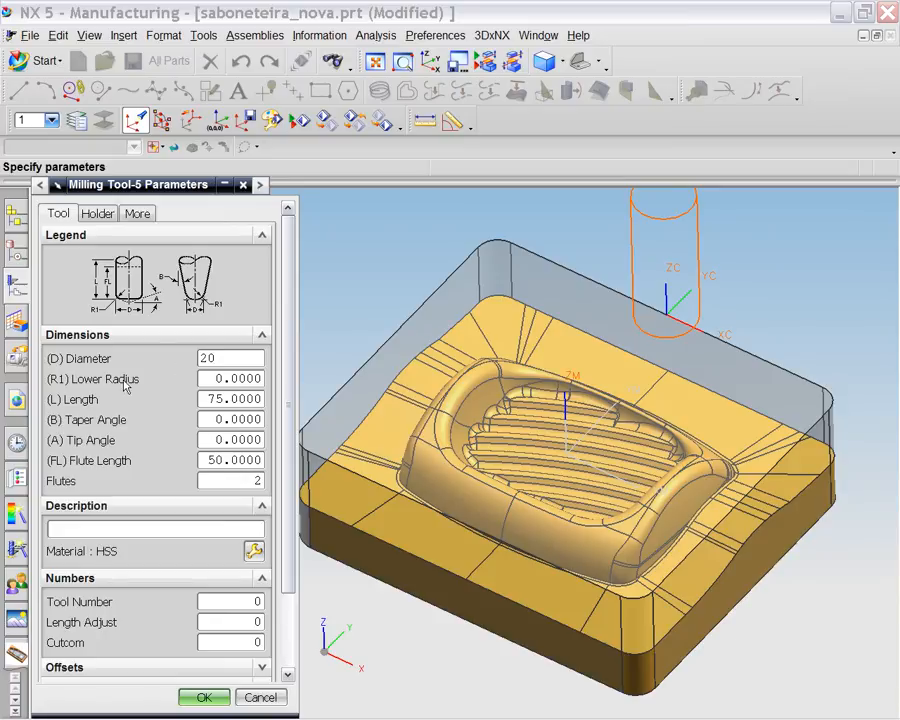
{"action": "double_click", "coordinate": [237, 378]}
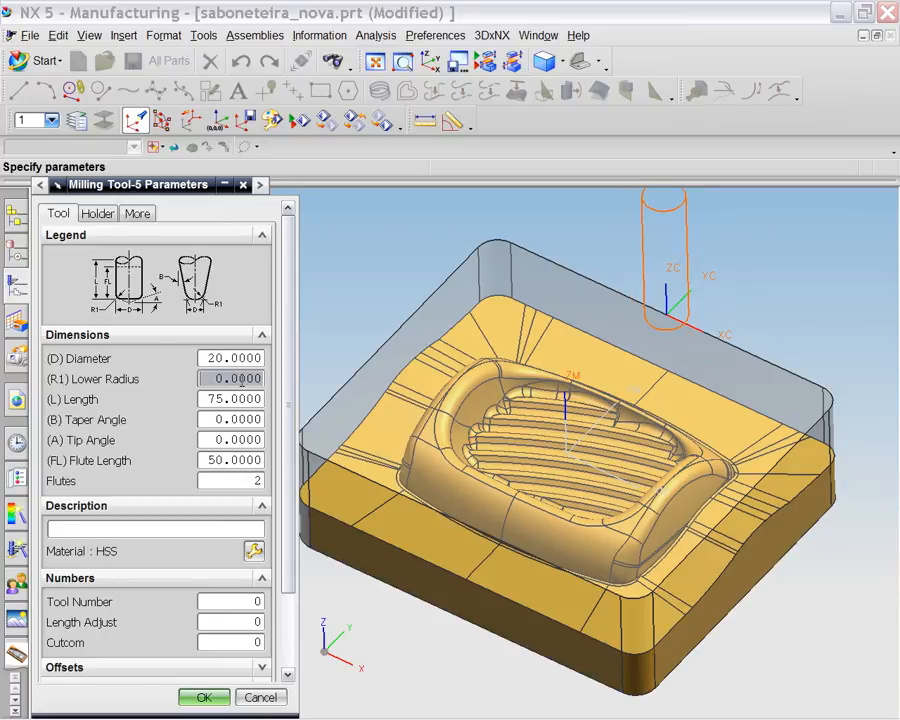
{"action": "type", "text": "1"}
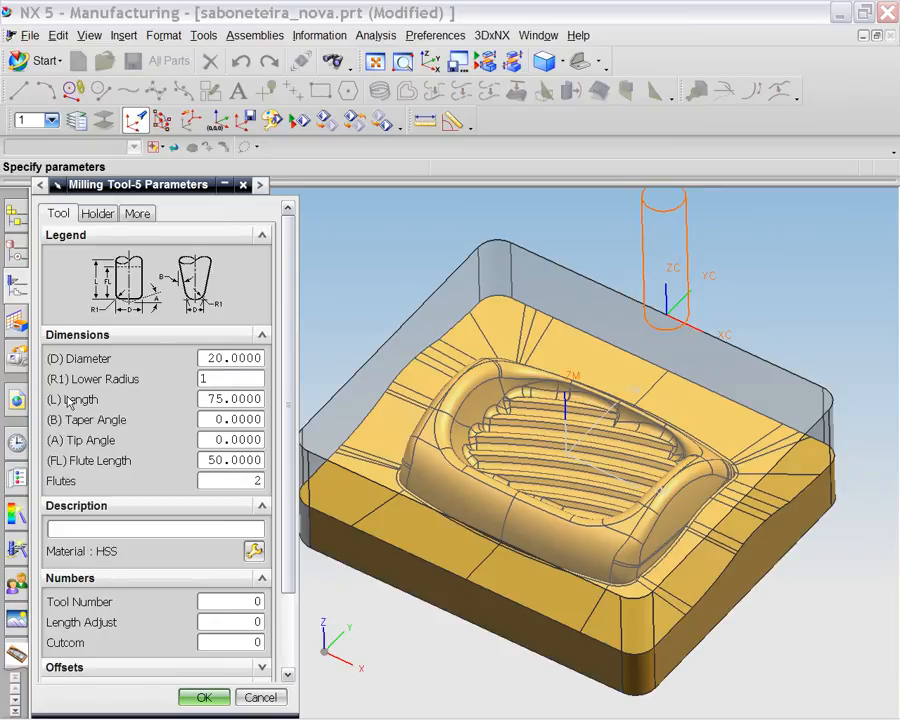
{"action": "double_click", "coordinate": [229, 399]}
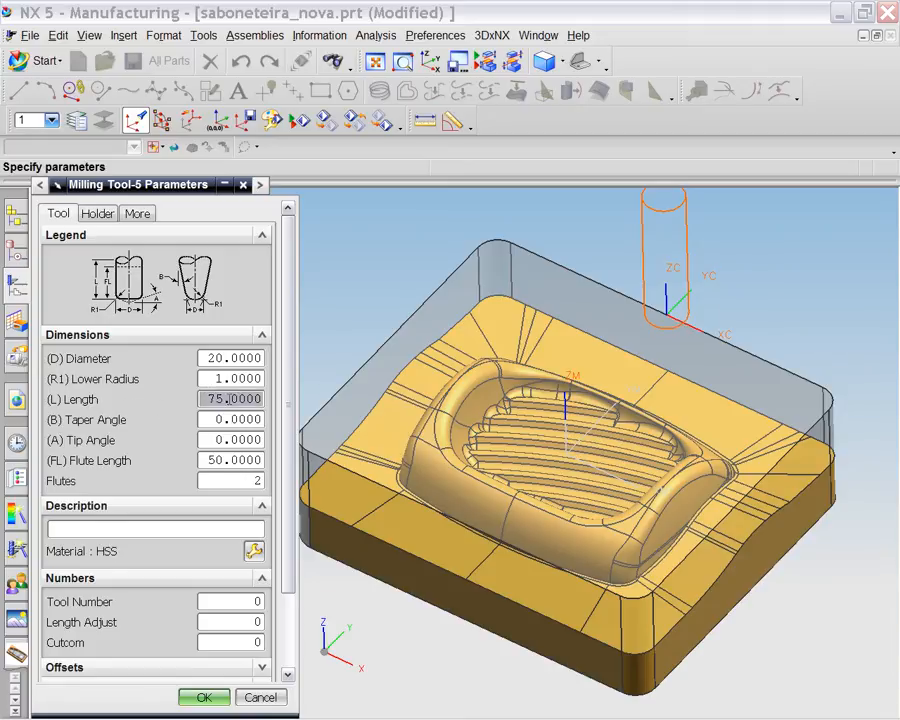
{"action": "type", "text": "50"}
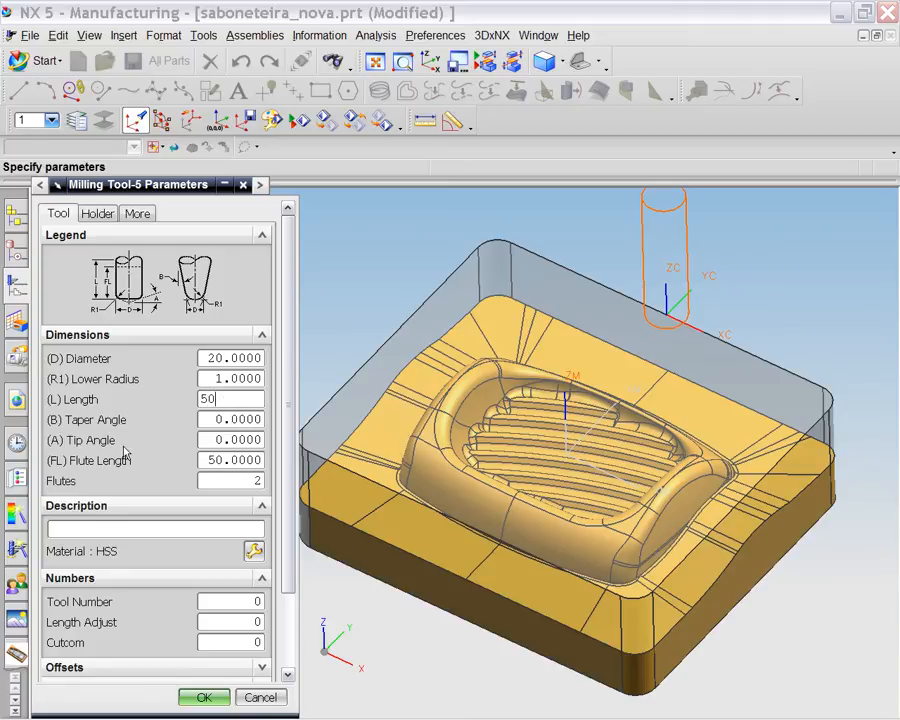
Set the milling tool's flute length to 20 and its number of flutes to 3
{"action": "left_click", "coordinate": [228, 419]}
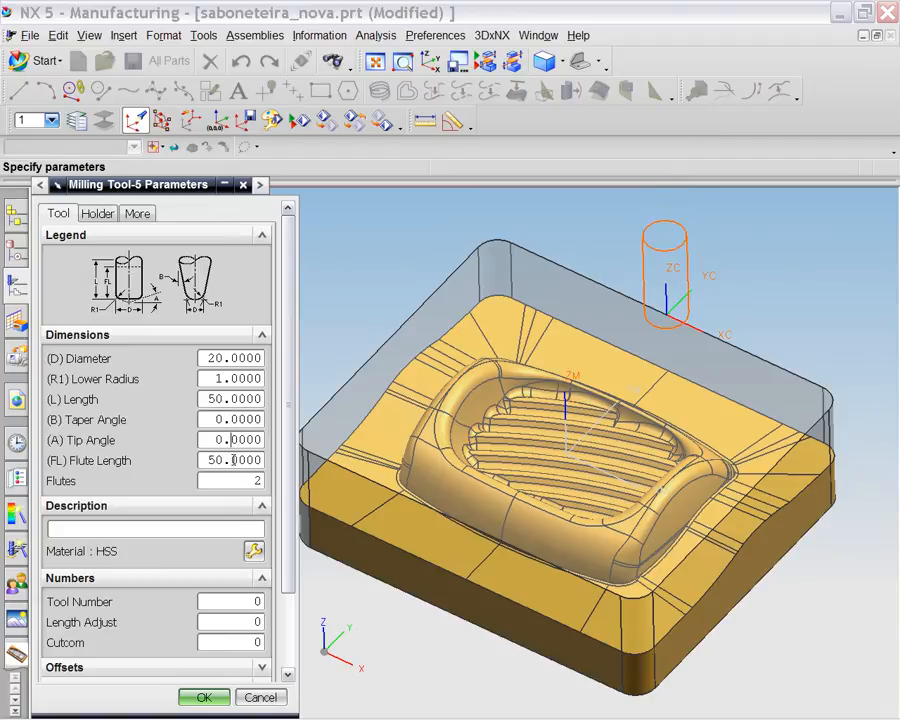
{"action": "double_click", "coordinate": [233, 460]}
{"action": "type", "text": "2"}
{"action": "key", "text": "Tab"}
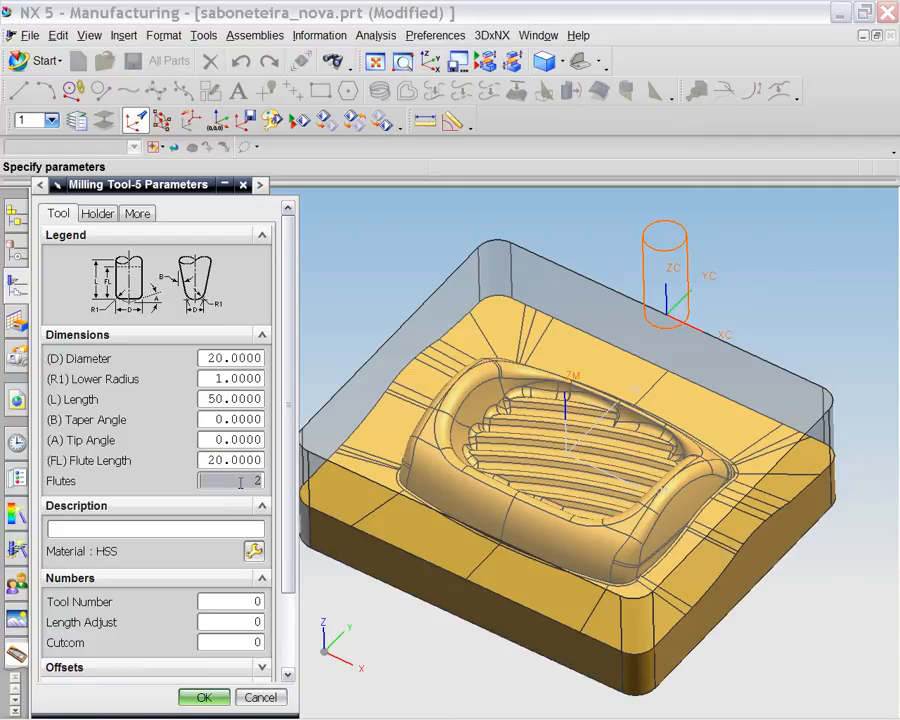
{"action": "type", "text": "3"}
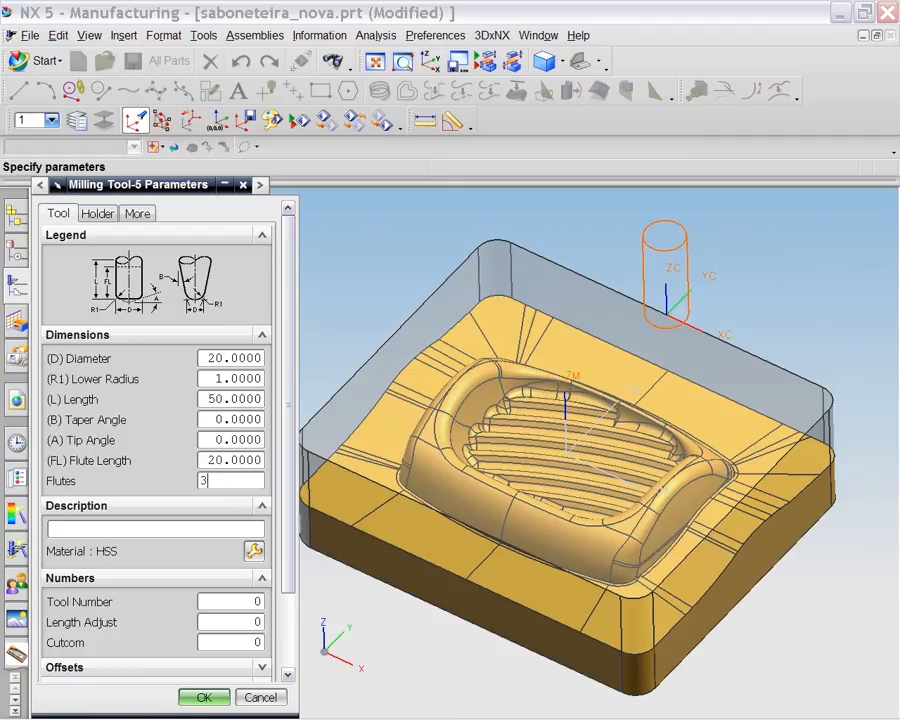
{"action": "scroll", "coordinate": [293, 490], "scroll_direction": "down", "scroll_amount": 1}
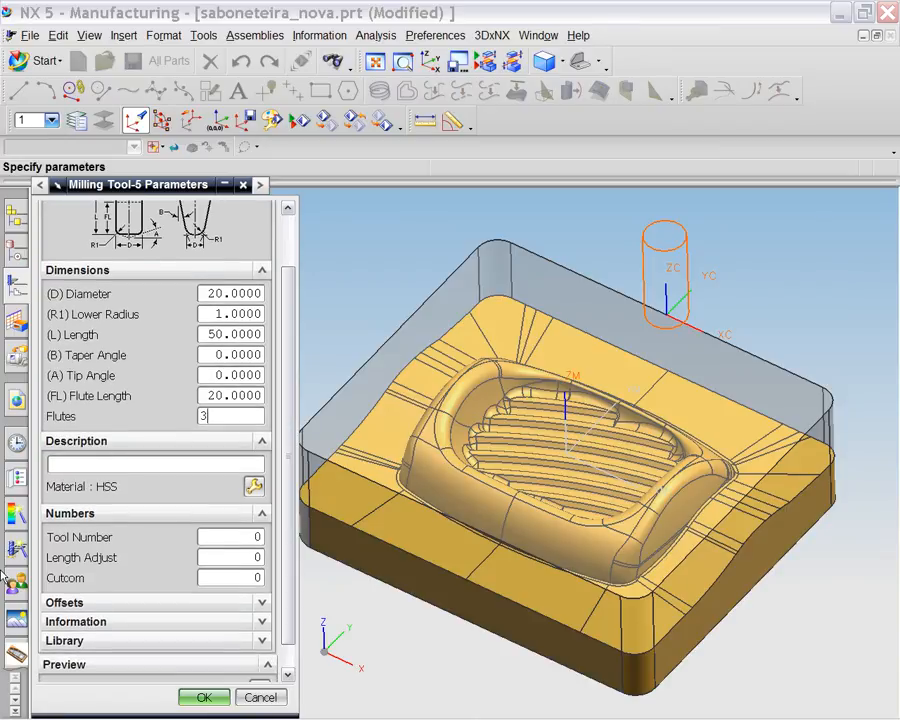
{"action": "left_click", "coordinate": [231, 537]}
{"action": "scroll", "coordinate": [286, 436], "scroll_direction": "up", "scroll_amount": 2}
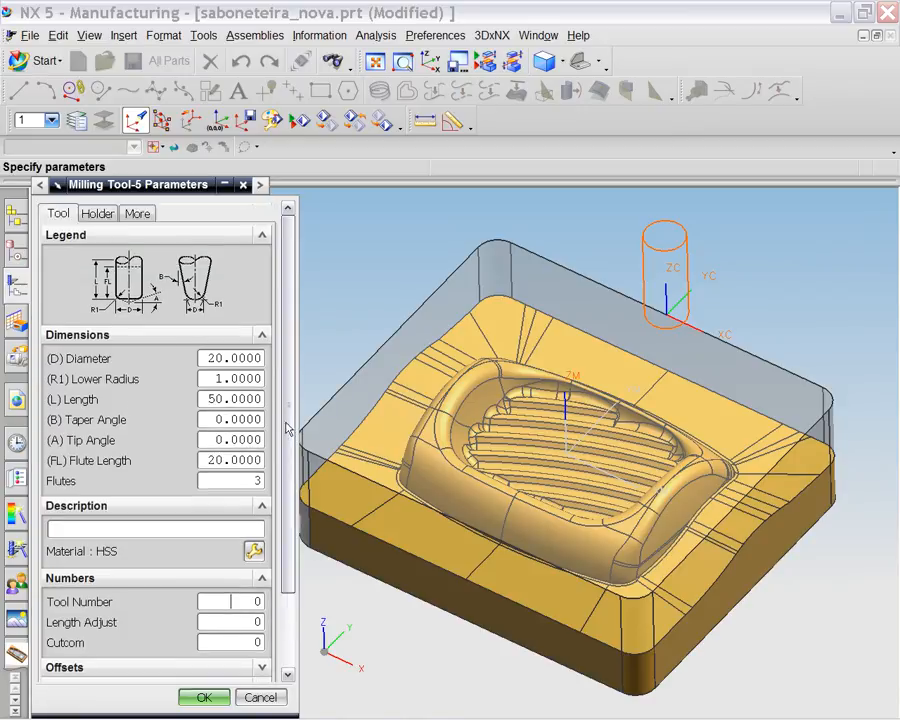
Define the first holder step of the tool with diameter 50 and length 50
{"action": "left_click", "coordinate": [100, 216]}
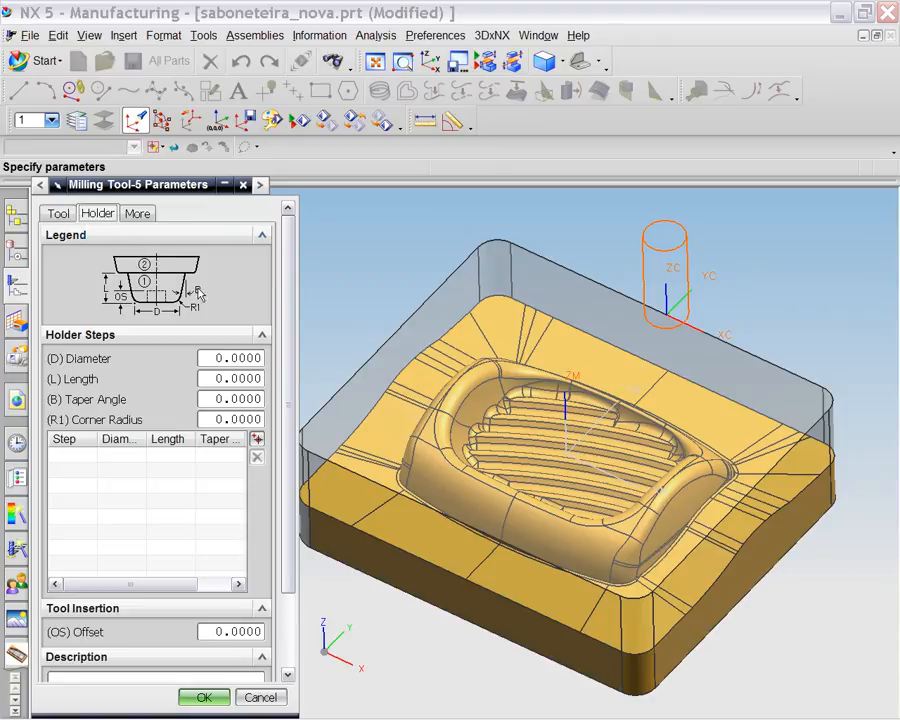
{"action": "left_click", "coordinate": [228, 358]}
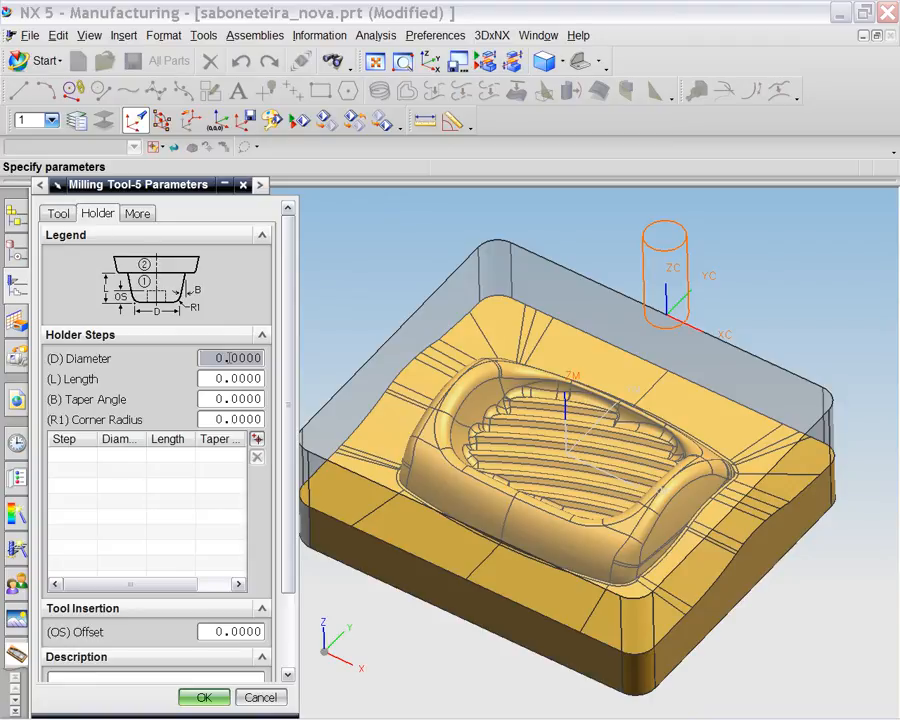
{"action": "type", "text": "50"}
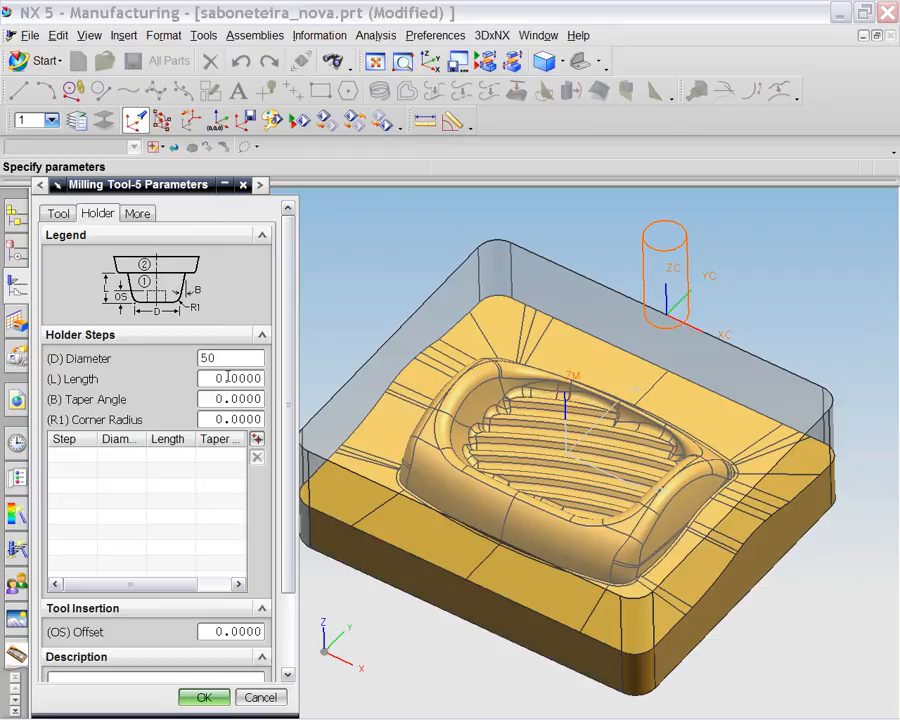
{"action": "left_click", "coordinate": [228, 378]}
{"action": "double_click", "coordinate": [228, 378]}
{"action": "type", "text": "50"}
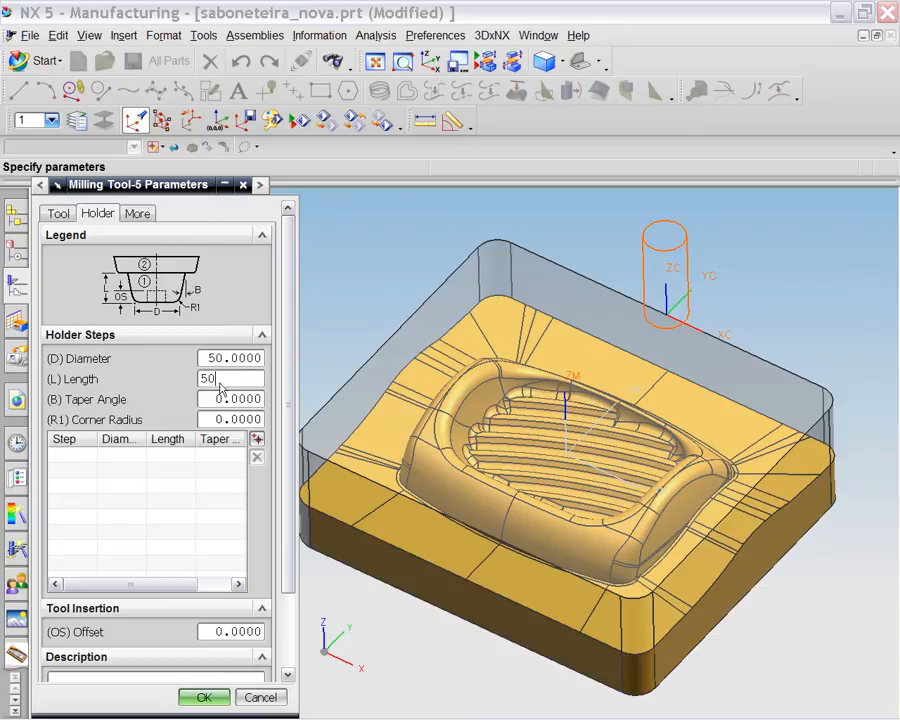
{"action": "key", "text": "Return"}
Give the first holder step a taper angle of 5 and a corner radius of 5
{"action": "double_click", "coordinate": [221, 398]}
{"action": "type", "text": "5"}
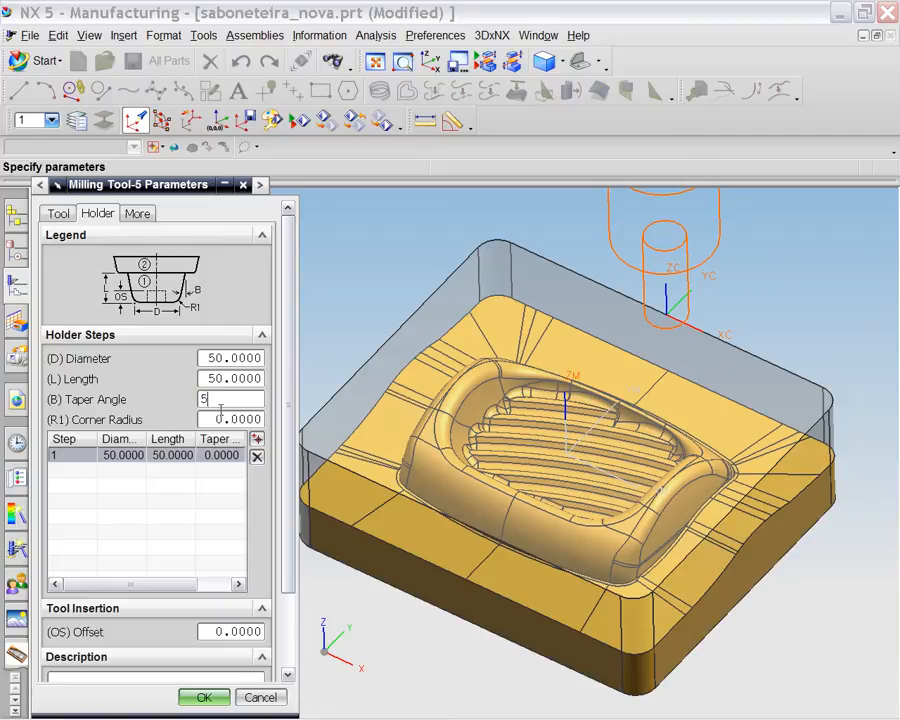
{"action": "key", "text": "Return"}
{"action": "double_click", "coordinate": [222, 417]}
{"action": "type", "text": "5"}
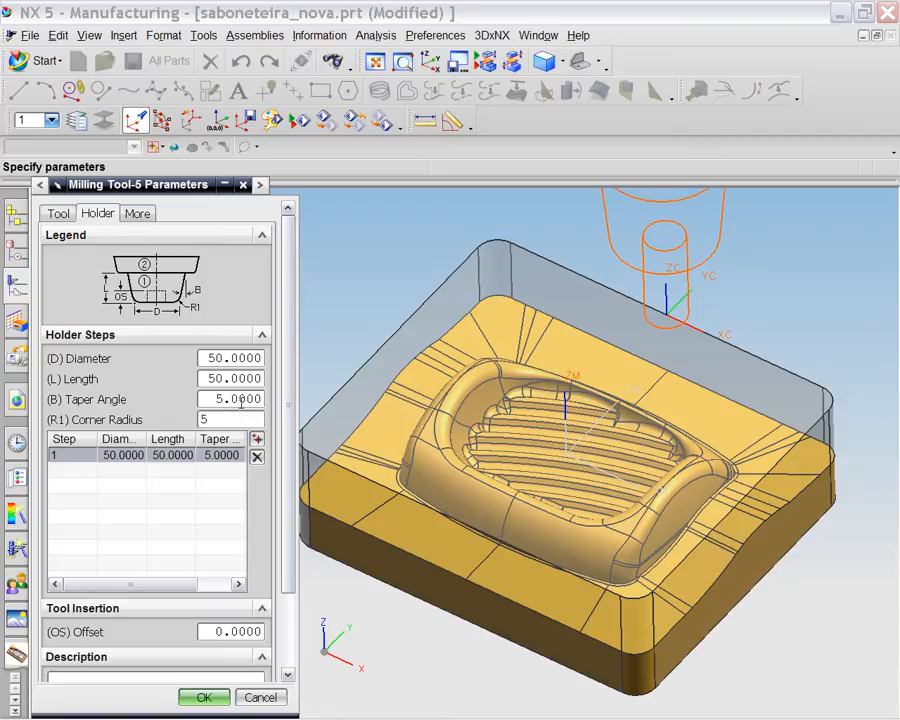
{"action": "key", "text": "Return"}
Add a second holder step to the tool with diameter 80 and length 20
{"action": "middle_click_drag", "start_coordinate": [669, 342], "coordinate": [623, 436], "text": "shift"}
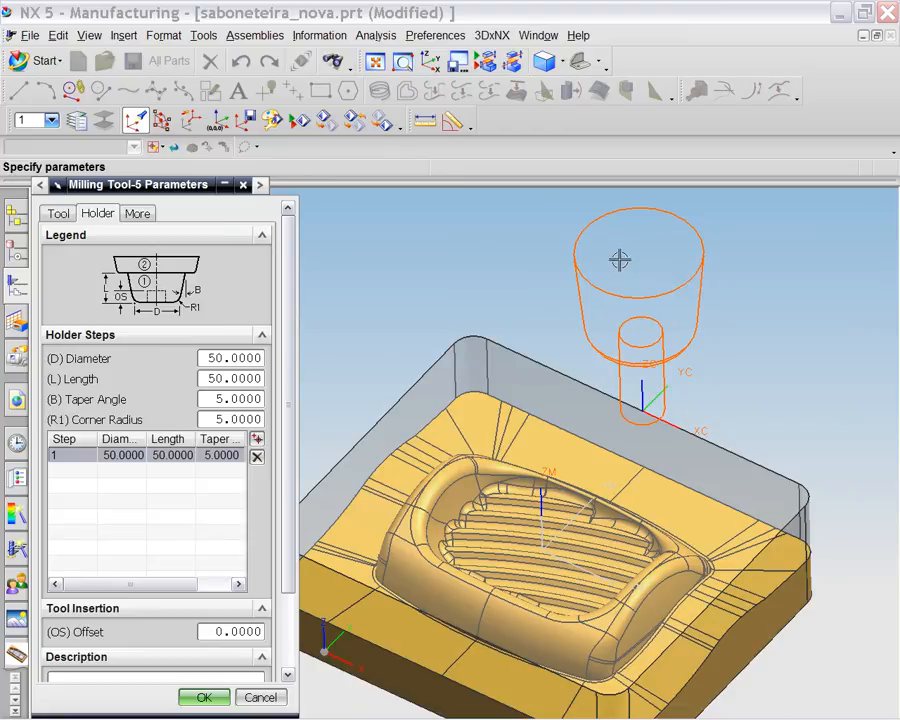
{"action": "left_click", "coordinate": [257, 440]}
{"action": "middle_click_drag", "start_coordinate": [468, 296], "coordinate": [456, 432], "text": "shift"}
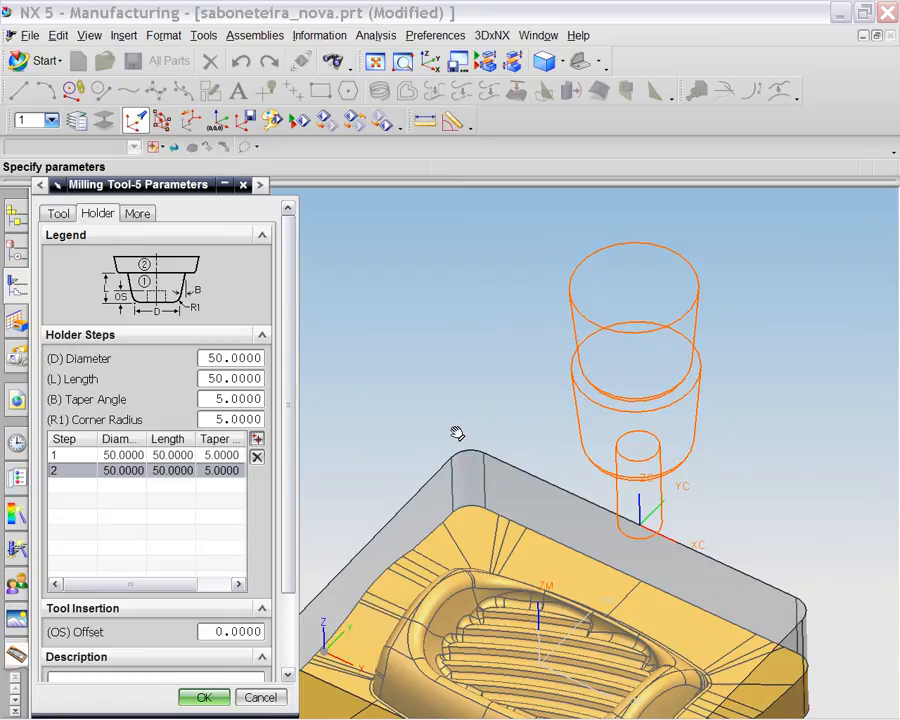
{"action": "left_click", "coordinate": [211, 358]}
{"action": "type", "text": "80"}
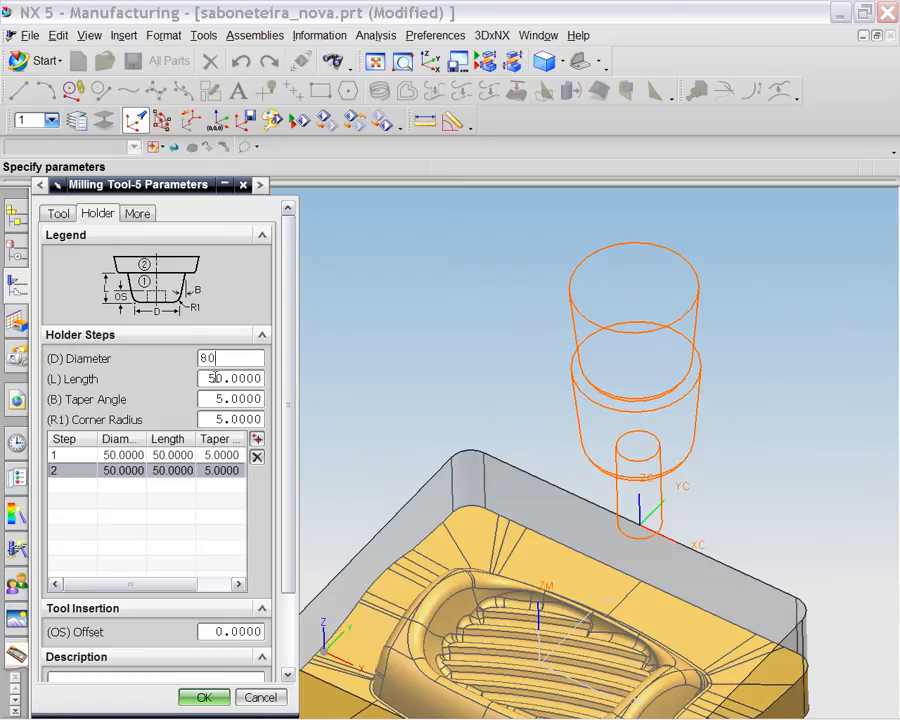
{"action": "key", "text": "Return"}
{"action": "left_click", "coordinate": [207, 378]}
{"action": "type", "text": "20"}
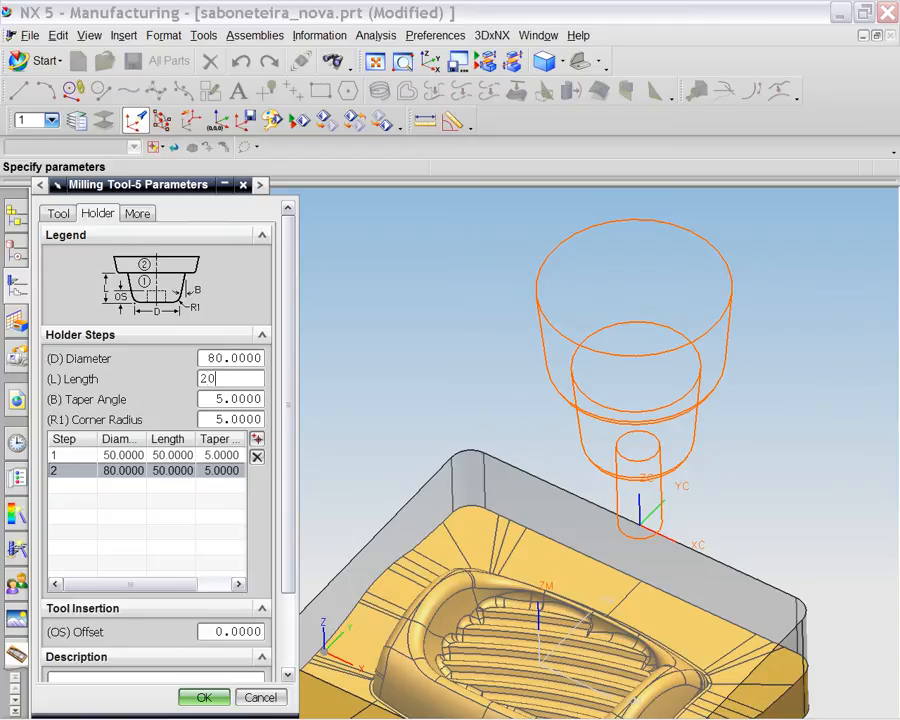
Set the second holder step's taper angle and corner radius to 0 and accept the tool definition
{"action": "key", "text": "Tab"}
{"action": "type", "text": "0"}
{"action": "key", "text": "Tab"}
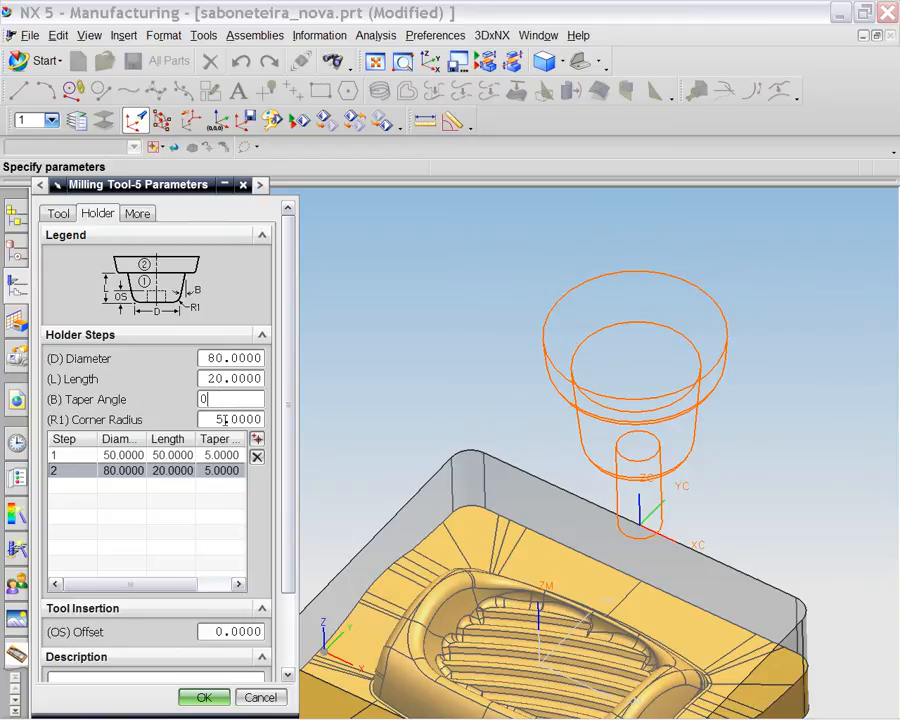
{"action": "type", "text": "0"}
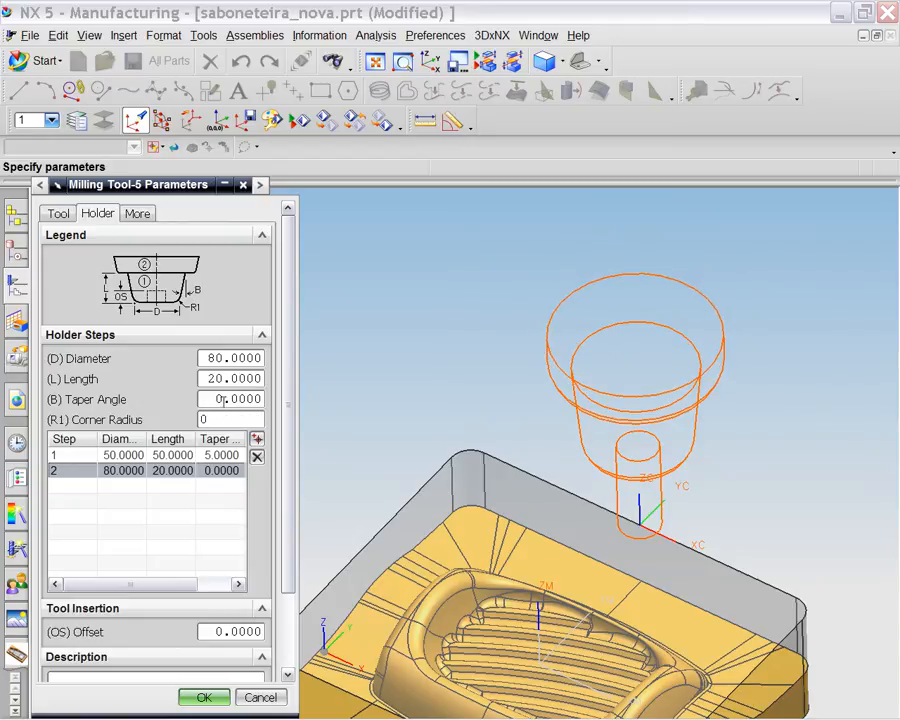
{"action": "middle_click_drag", "start_coordinate": [498, 331], "coordinate": [503, 305]}
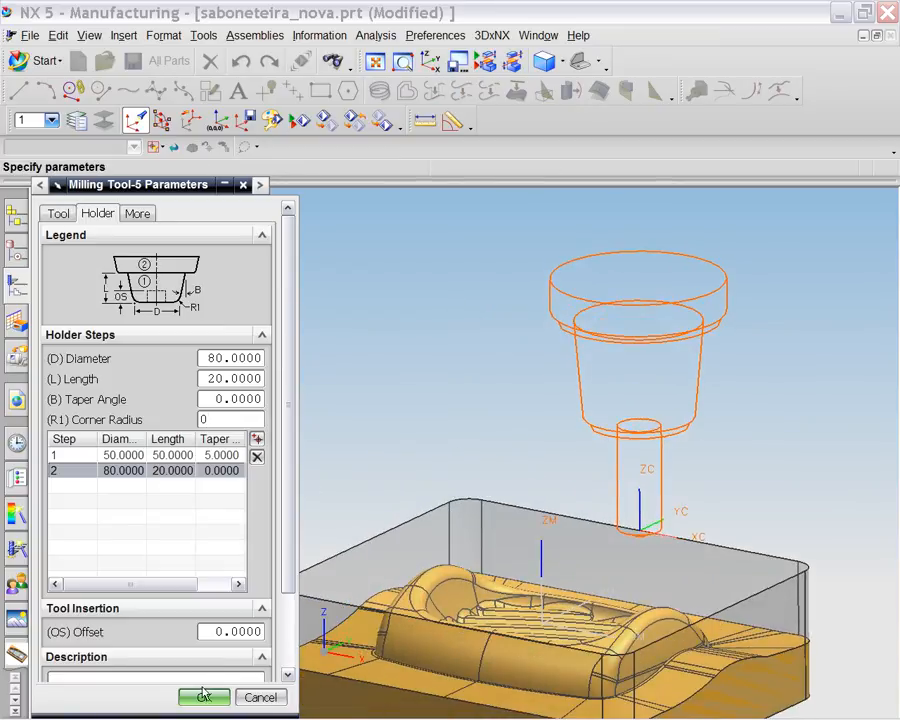
{"action": "left_click", "coordinate": [246, 403]}
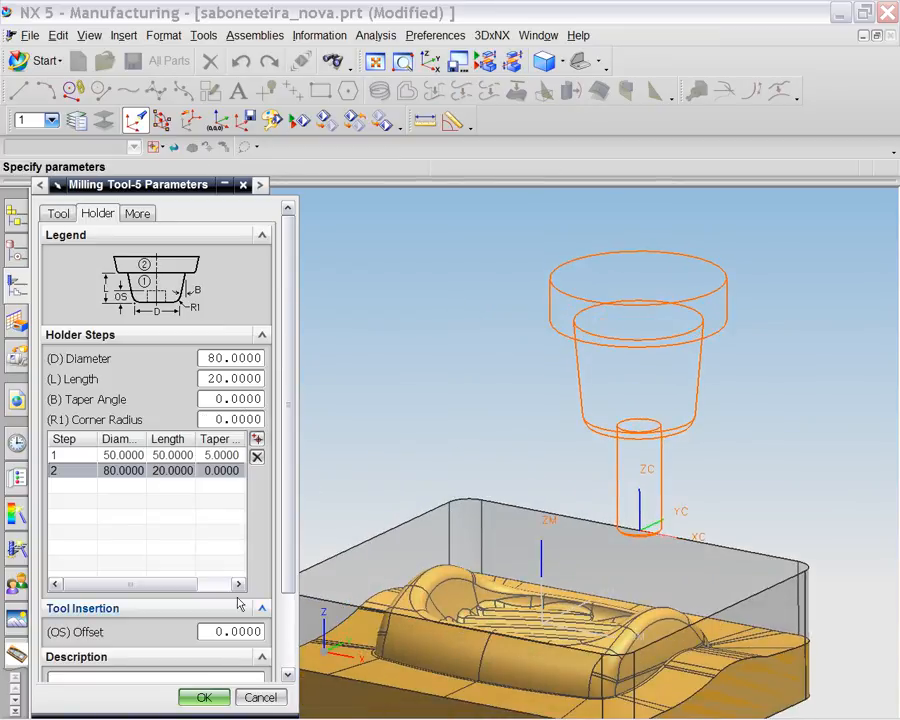
{"action": "left_click", "coordinate": [202, 697]}
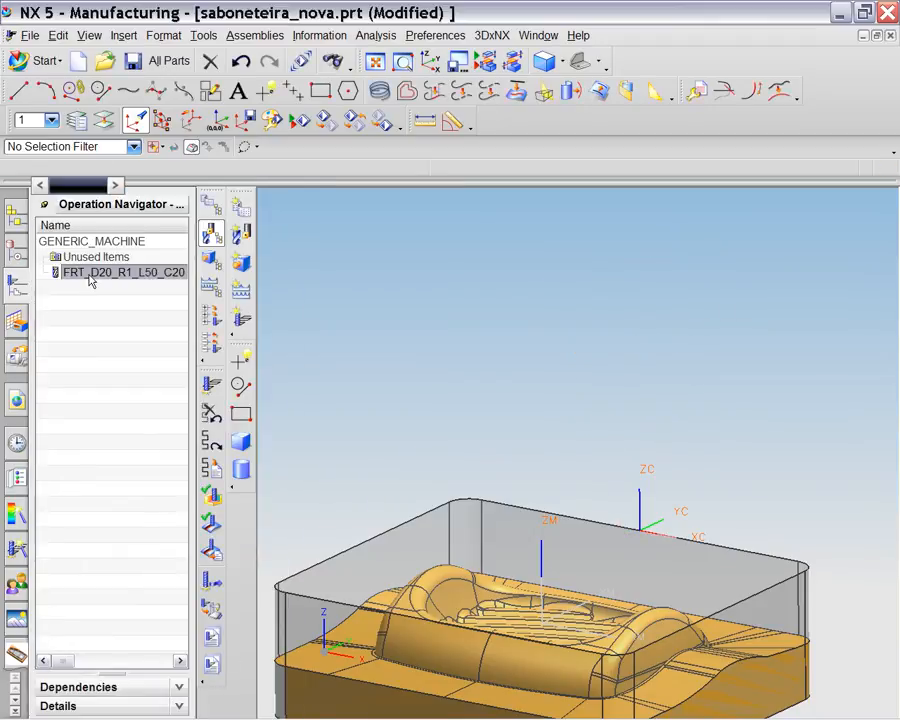
Duplicate the FRT_D20_R1_L50_C20 tool in the machine tool view
{"action": "left_click_drag", "start_coordinate": [194, 276], "coordinate": [207, 272]}
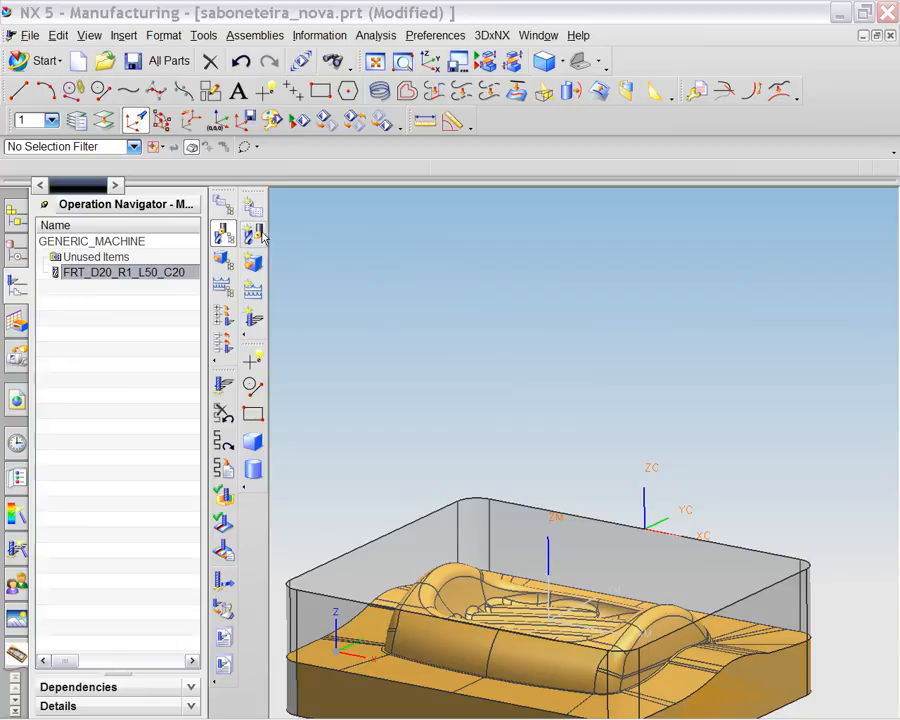
{"action": "right_click", "coordinate": [127, 274]}
{"action": "left_click", "coordinate": [155, 313]}
{"action": "right_click", "coordinate": [117, 273]}
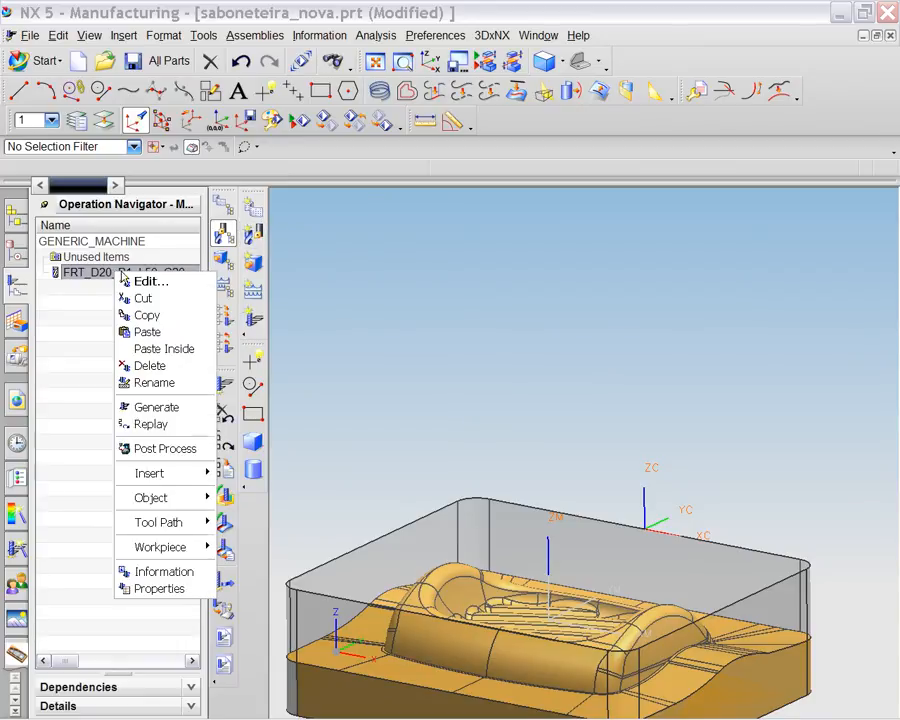
{"action": "left_click", "coordinate": [148, 332]}
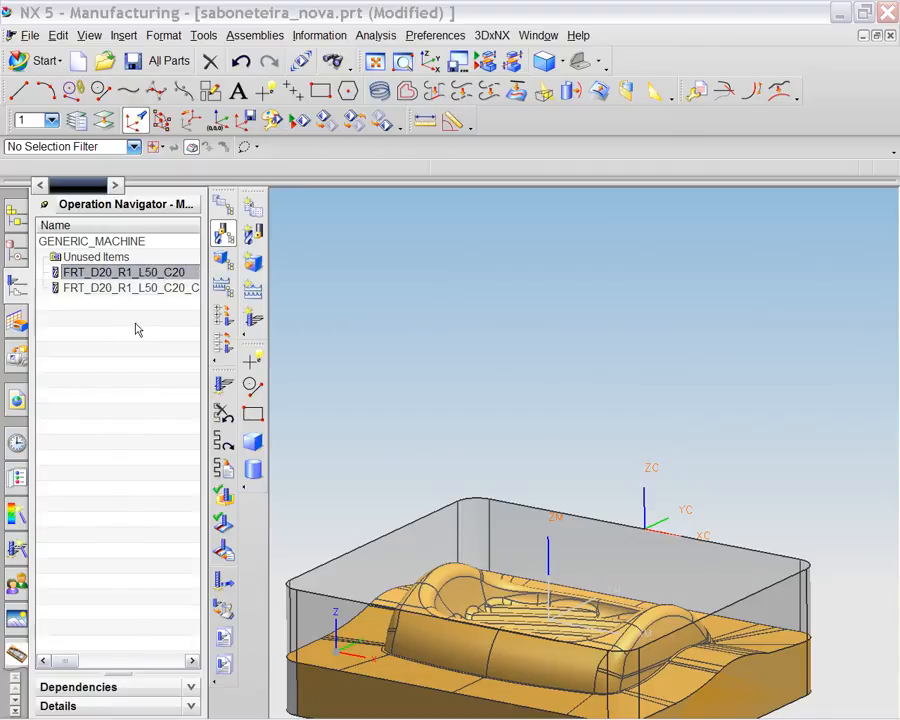
Rename the copied tool as FRE_D6_L50_C20
{"action": "left_click_drag", "start_coordinate": [204, 278], "coordinate": [252, 278]}
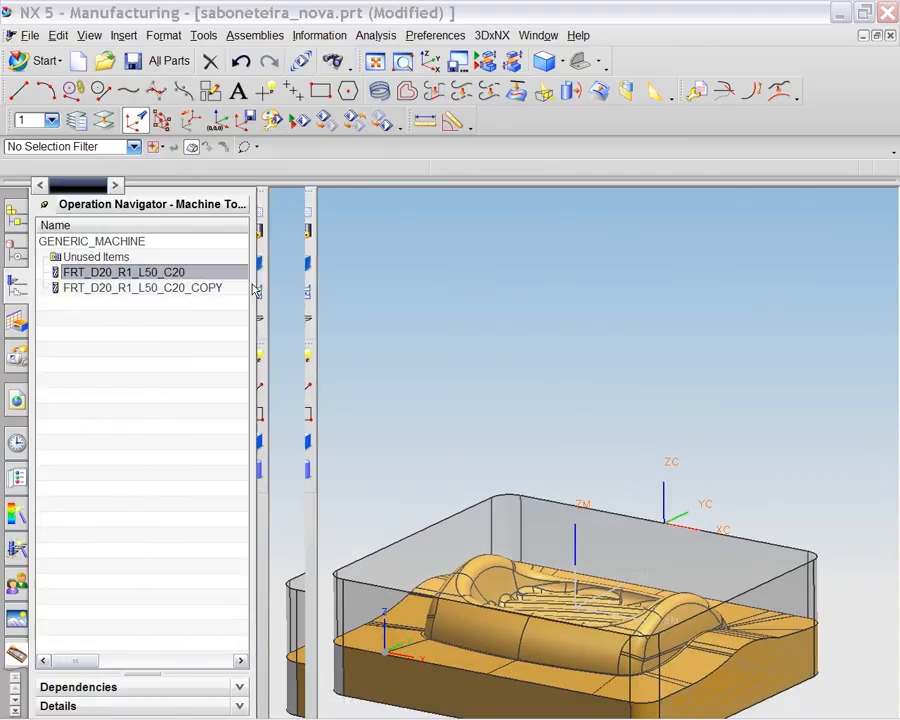
{"action": "left_click", "coordinate": [224, 289]}
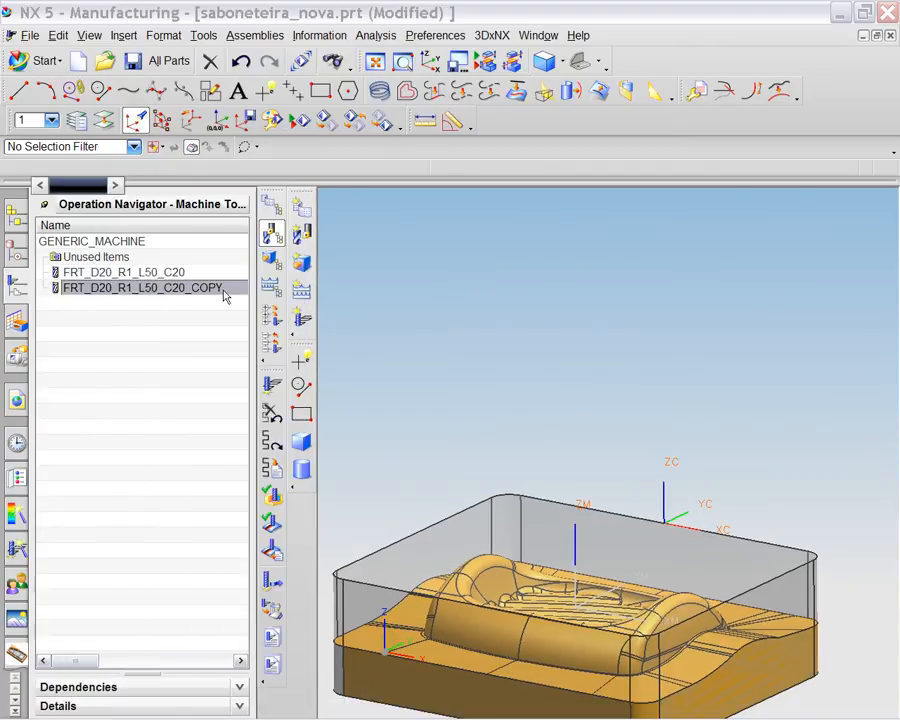
{"action": "left_click", "coordinate": [108, 292]}
{"action": "key", "text": "shift+Left"}
{"action": "key", "text": "shift+Left"}
{"action": "key", "text": "shift+Left"}
{"action": "key", "text": "shift+Left"}
{"action": "key", "text": "shift+Left"}
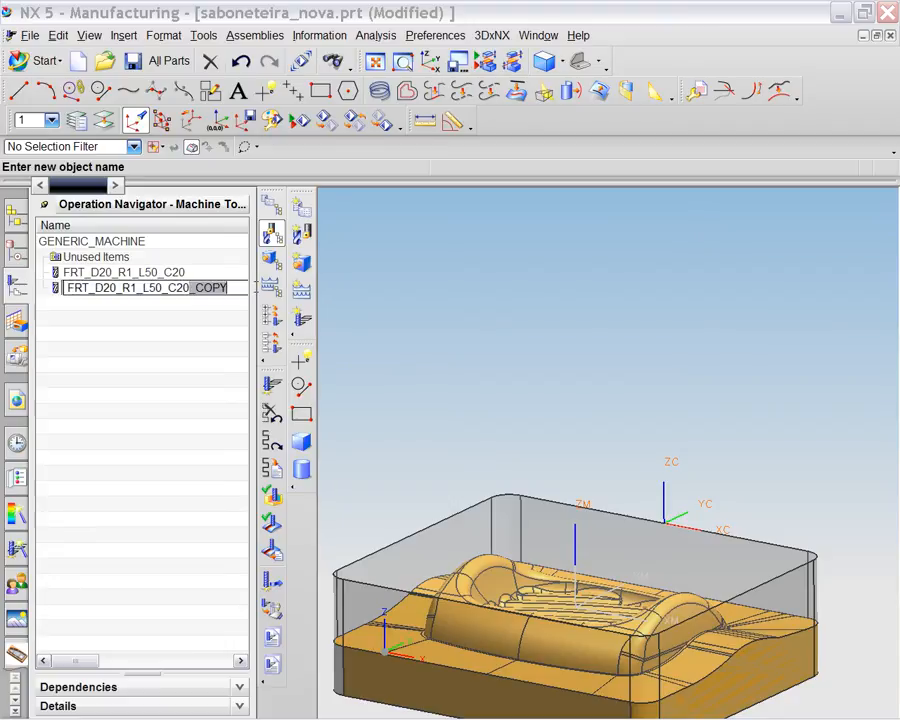
{"action": "key", "text": "BackSpace"}
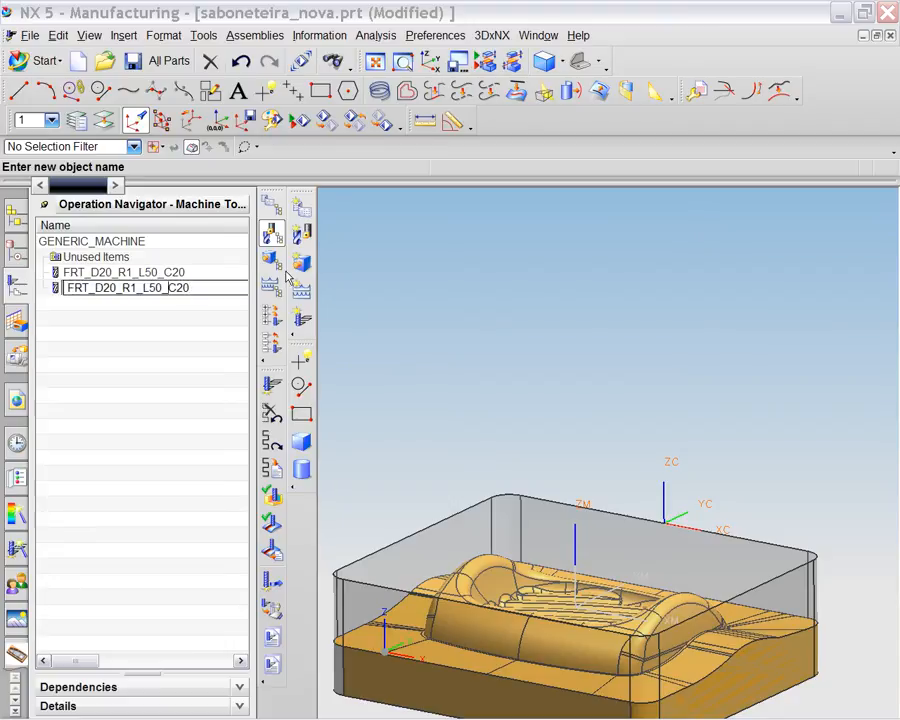
{"action": "key", "text": "BackSpace"}
{"action": "key", "text": "BackSpace"}
{"action": "key", "text": "BackSpace"}
{"action": "key", "text": "BackSpace"}
{"action": "key", "text": "BackSpace"}
{"action": "key", "text": "BackSpace"}
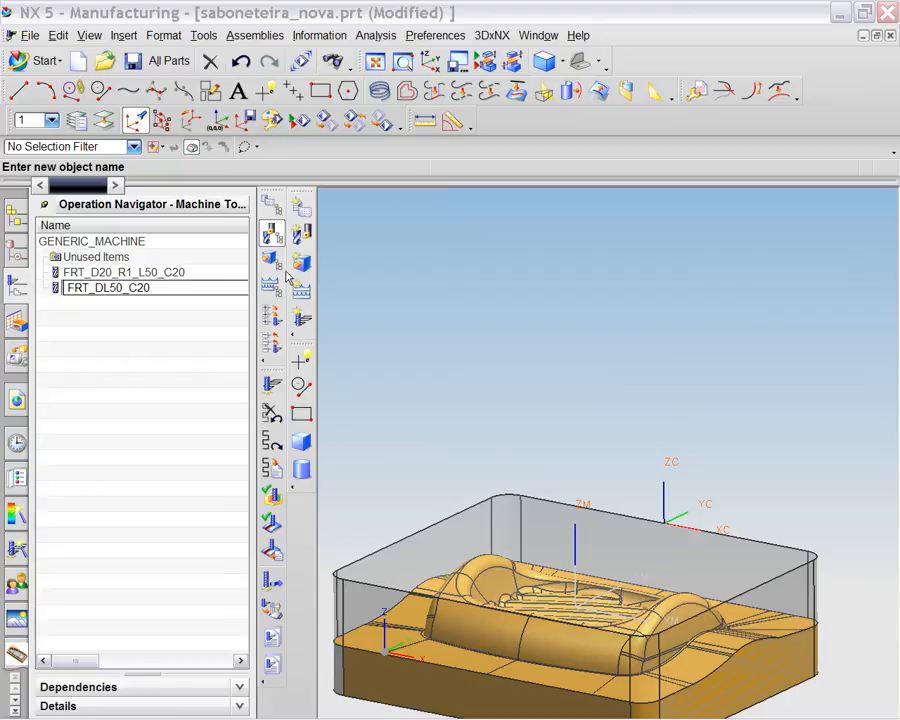
{"action": "type", "text": "6_"}
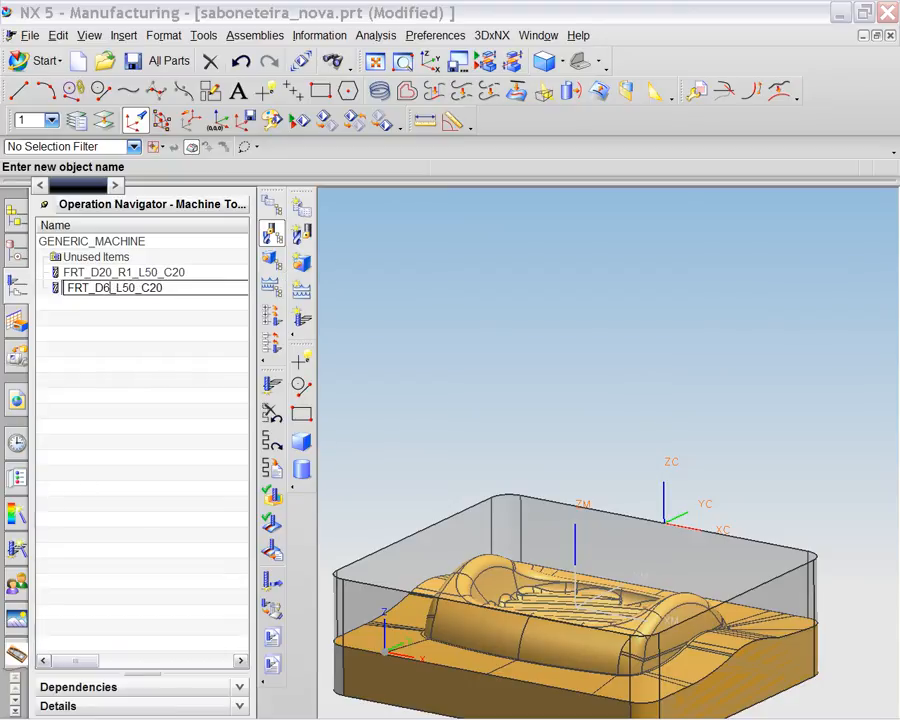
{"action": "key", "text": "BackSpace"}
{"action": "type", "text": "e"}
{"action": "key", "text": "Return"}
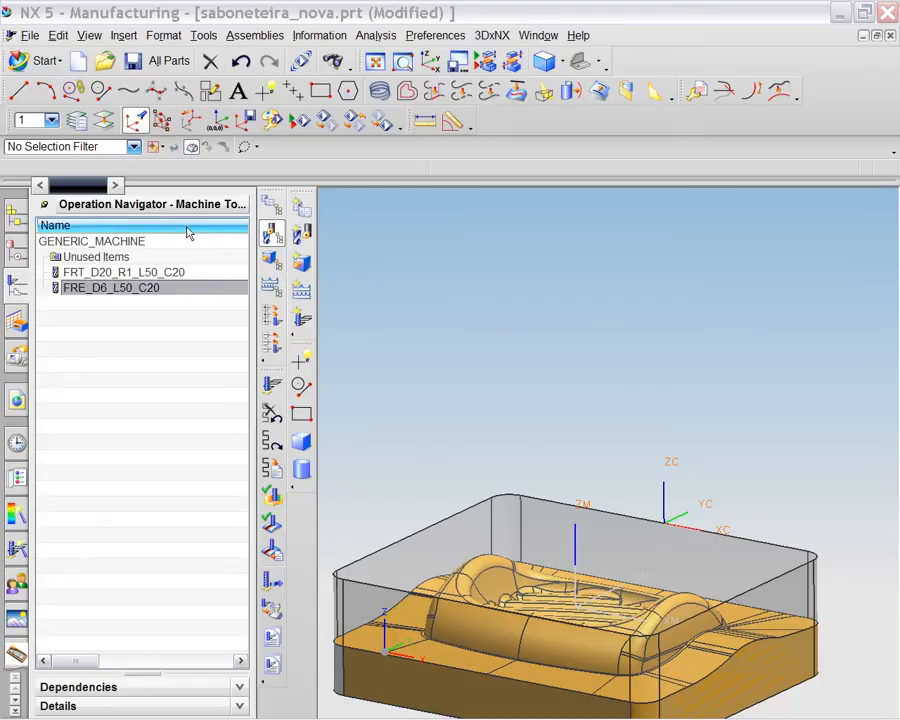
Set the FRE_D6_L50_C20 tool's diameter to 6 and lower radius to 3, and accept the changes
{"action": "double_click", "coordinate": [108, 289]}
{"action": "type", "text": "6"}
{"action": "key", "text": "Tab"}
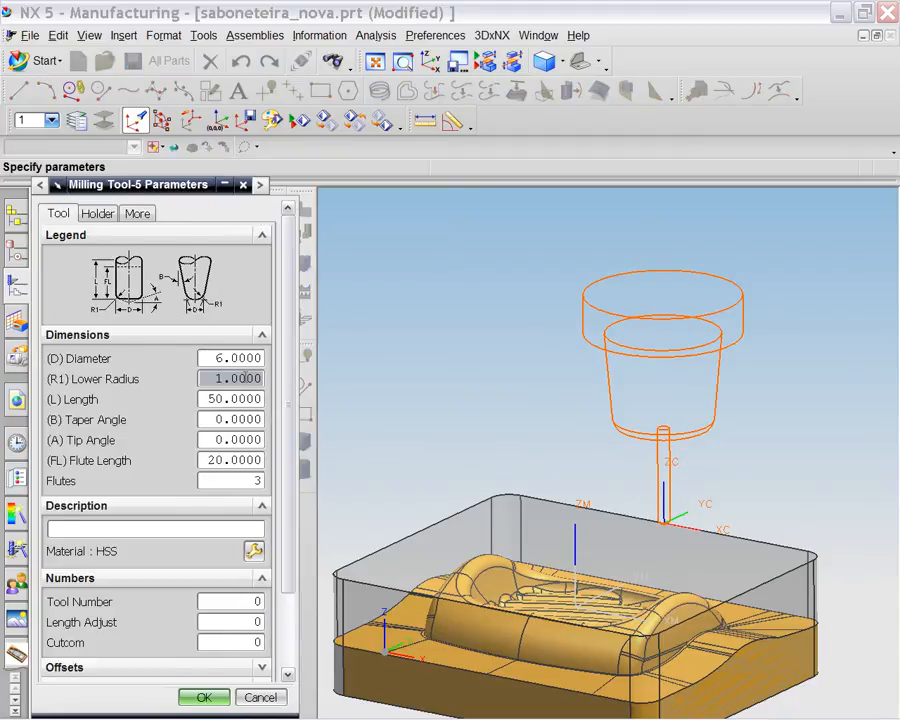
{"action": "type", "text": "3"}
{"action": "left_click", "coordinate": [234, 398]}
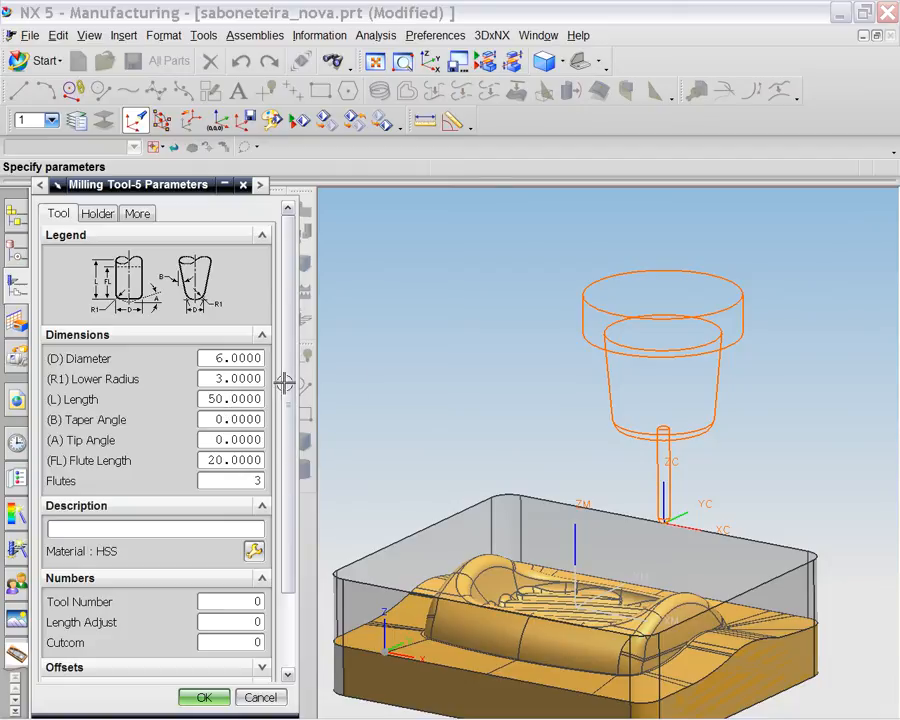
{"action": "key", "text": "Return"}
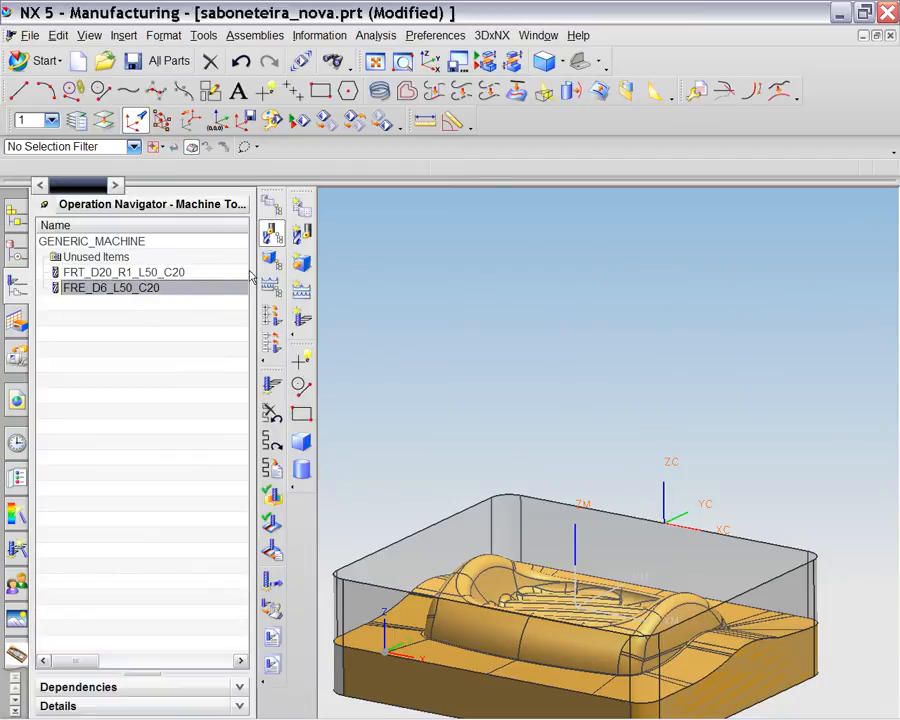
Show the geometry view of the Operation Navigator and select WORKPIECE under MCS_MILL
{"action": "left_click_drag", "start_coordinate": [252, 262], "coordinate": [220, 263]}
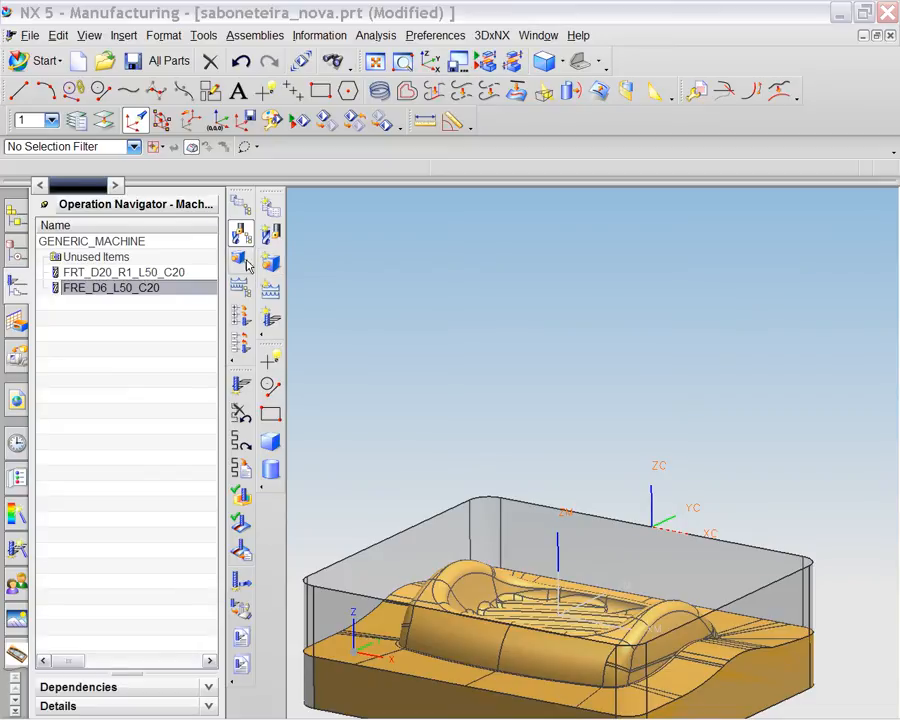
{"action": "left_click", "coordinate": [243, 262]}
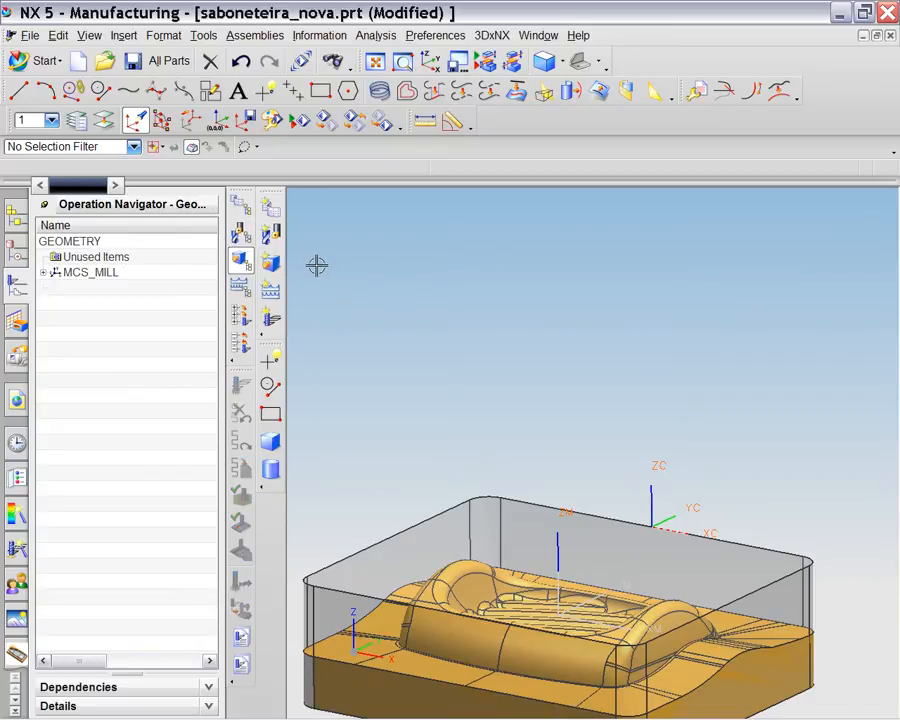
{"action": "left_click", "coordinate": [44, 272]}
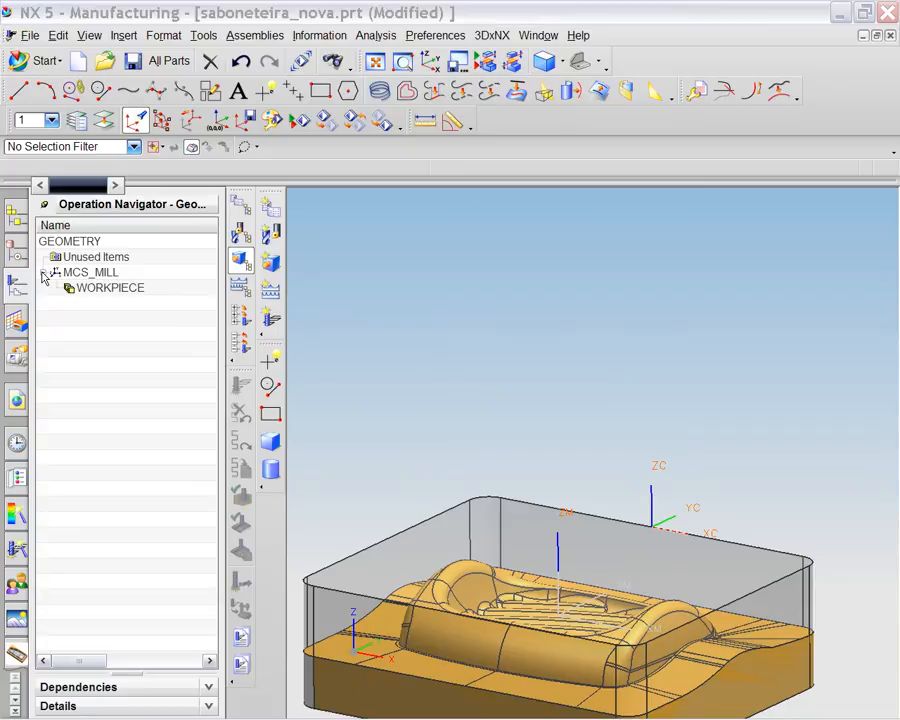
{"action": "left_click", "coordinate": [117, 280]}
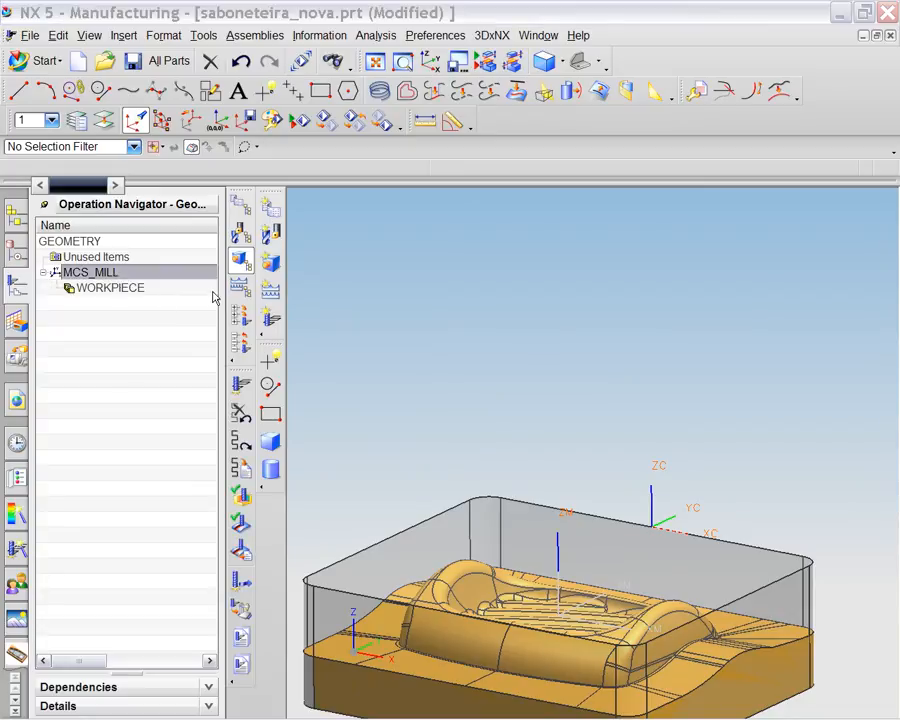
{"action": "left_click", "coordinate": [115, 289]}
{"action": "left_click_drag", "start_coordinate": [191, 298], "coordinate": [189, 298]}
Move the WCS origin to the intersection point of the transparent stock's two straight top edges at its near corner on the negative X, negative Y side
{"action": "middle_click_drag", "start_coordinate": [408, 410], "coordinate": [469, 216]}
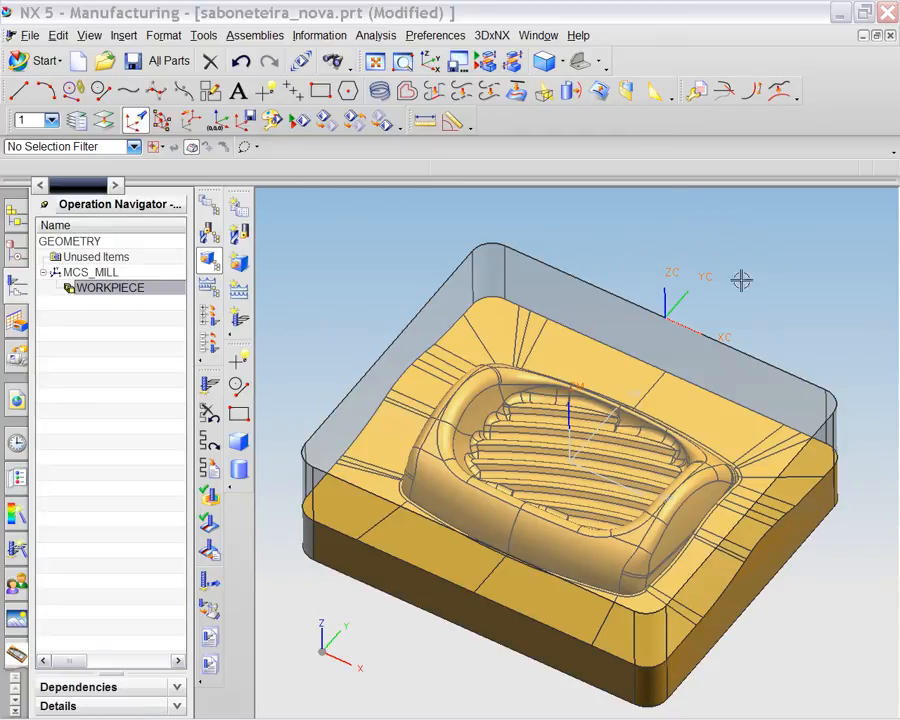
{"action": "scroll", "coordinate": [741, 253], "scroll_direction": "down", "scroll_amount": 3}
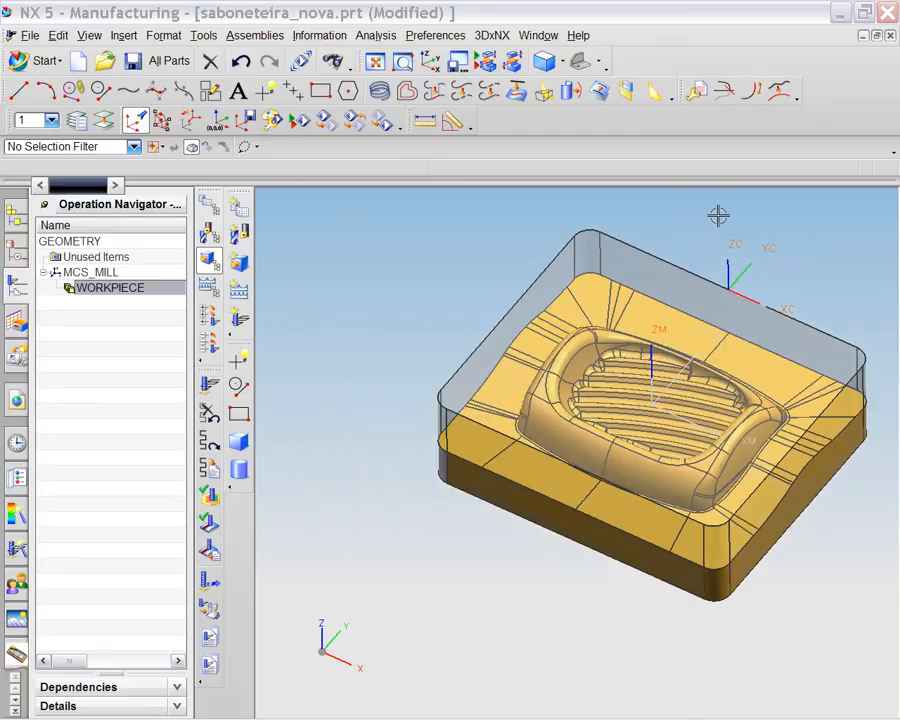
{"action": "middle_click_drag", "start_coordinate": [720, 214], "coordinate": [653, 271], "text": "shift"}
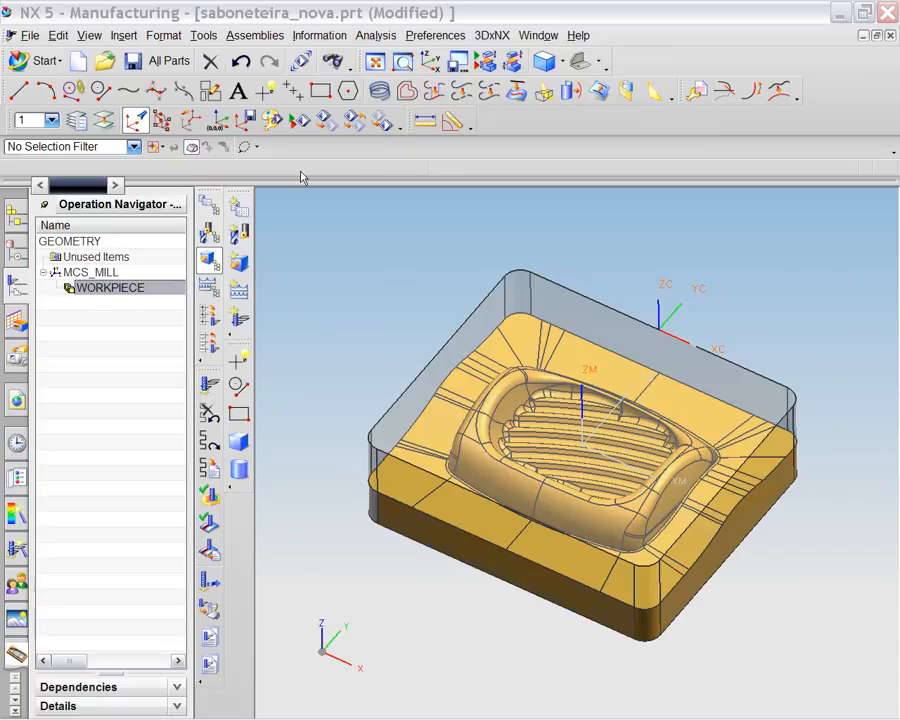
{"action": "left_click", "coordinate": [164, 121]}
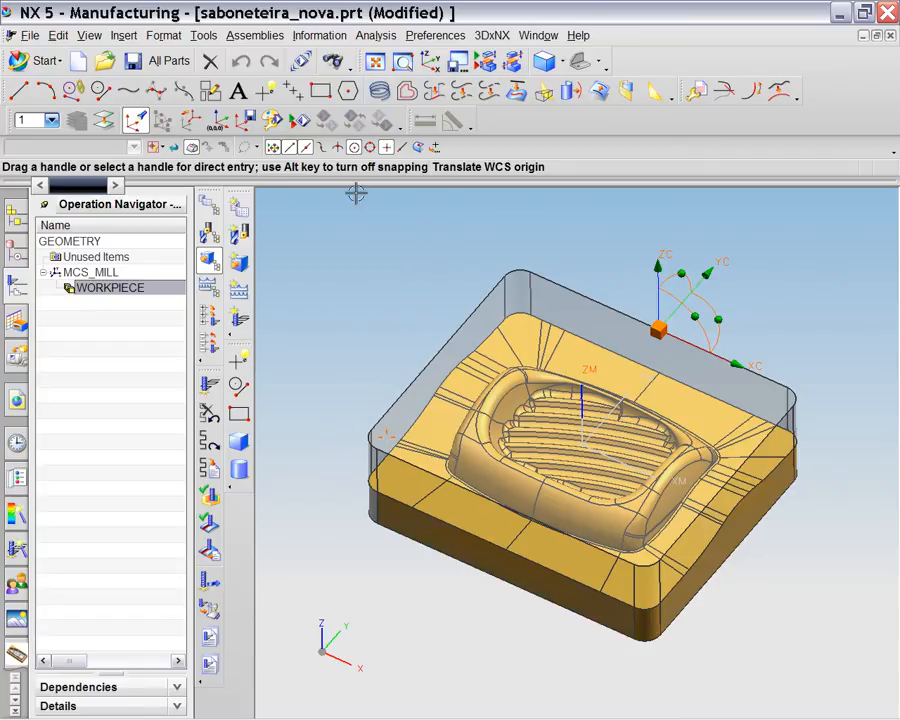
{"action": "left_click", "coordinate": [434, 148]}
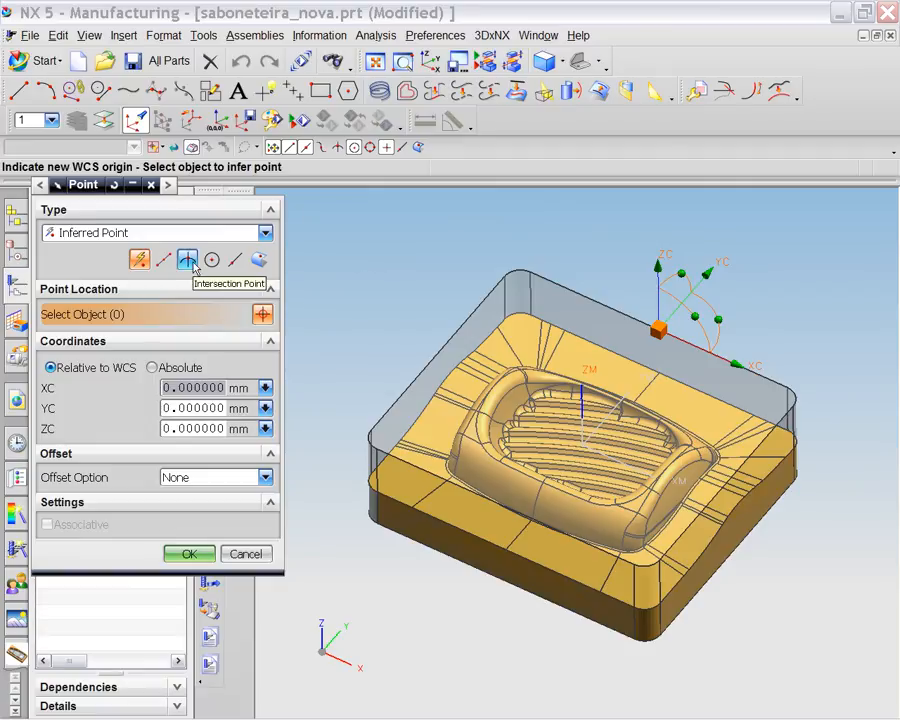
{"action": "left_click", "coordinate": [189, 261]}
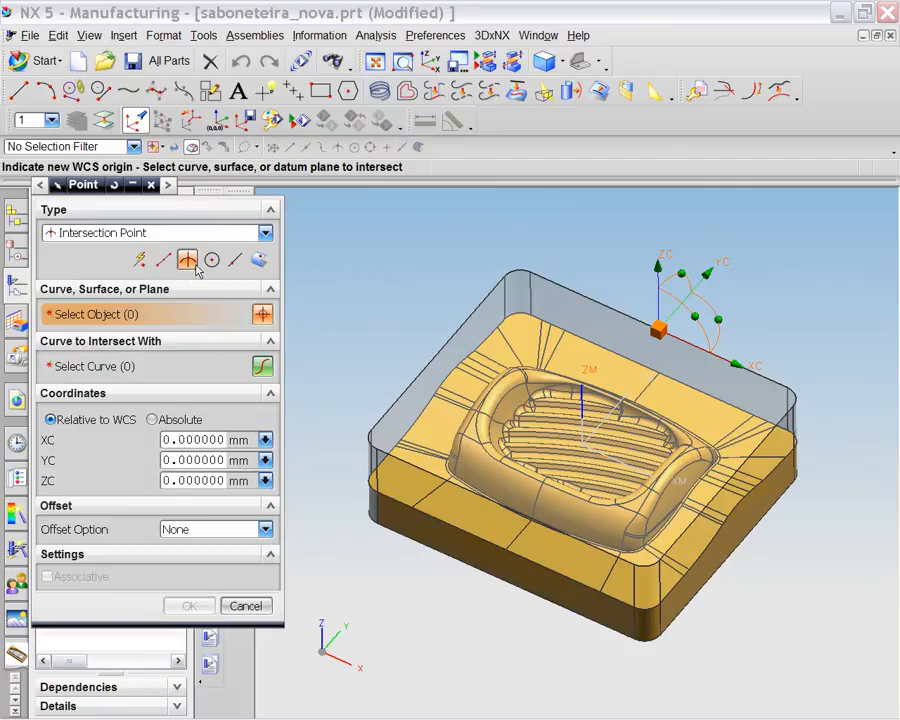
{"action": "left_click", "coordinate": [408, 382]}
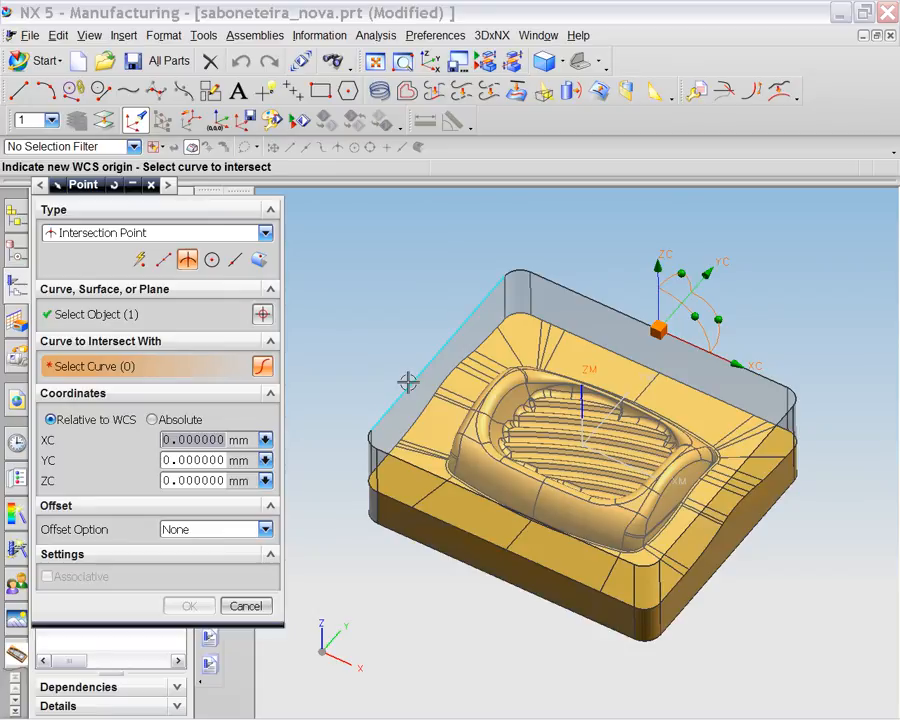
{"action": "left_click", "coordinate": [413, 466]}
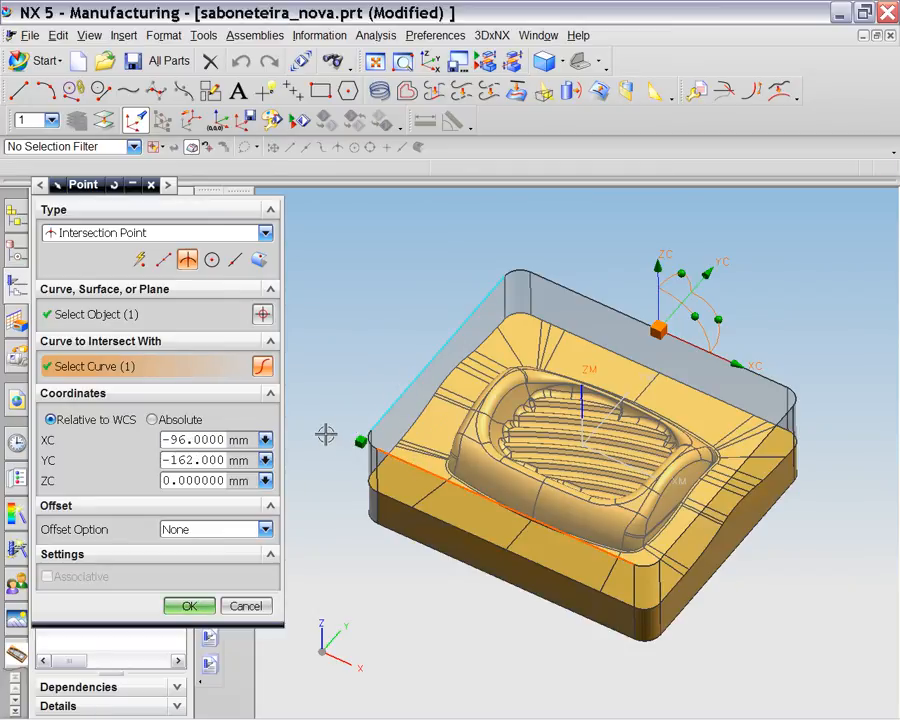
{"action": "left_click", "coordinate": [189, 606]}
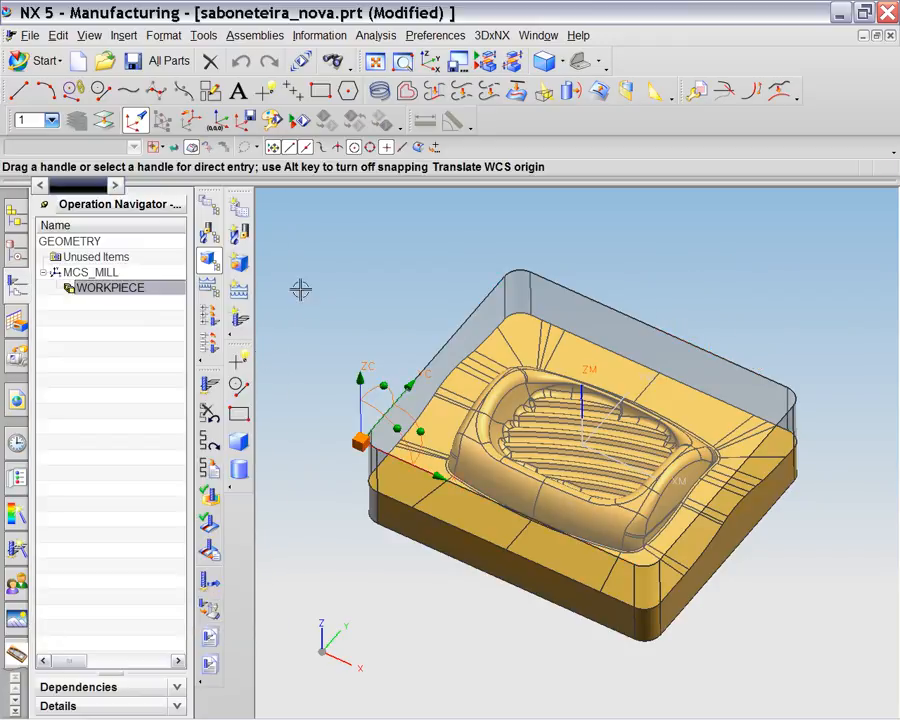
Confirm the moved WCS origin and align MCS_MILL's machine coordinate system to the WCS using a dynamic CSYS
{"action": "middle_click", "coordinate": [345, 237]}
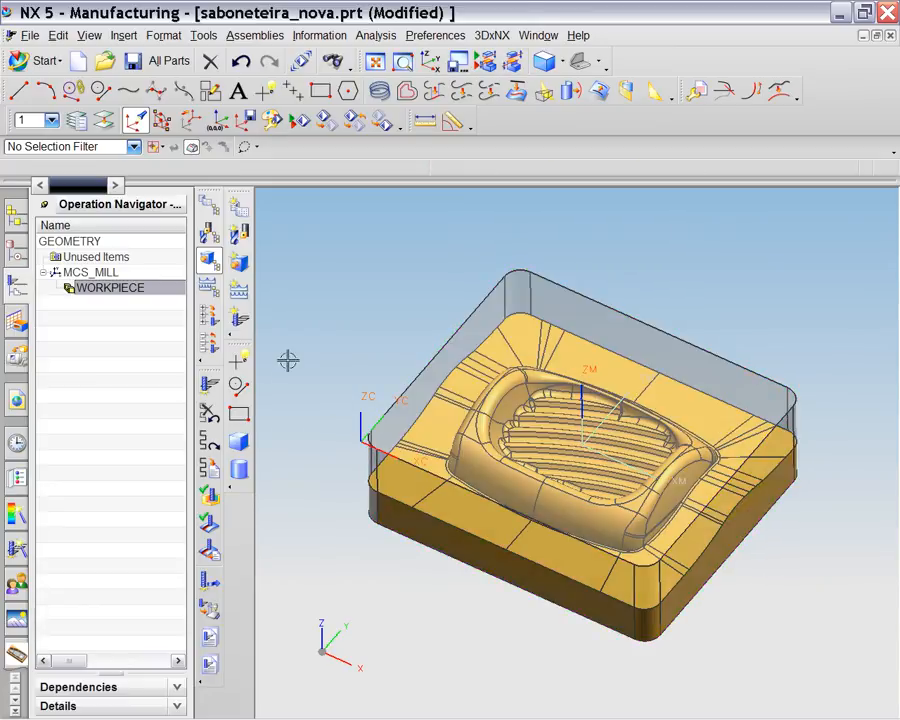
{"action": "double_click", "coordinate": [91, 274]}
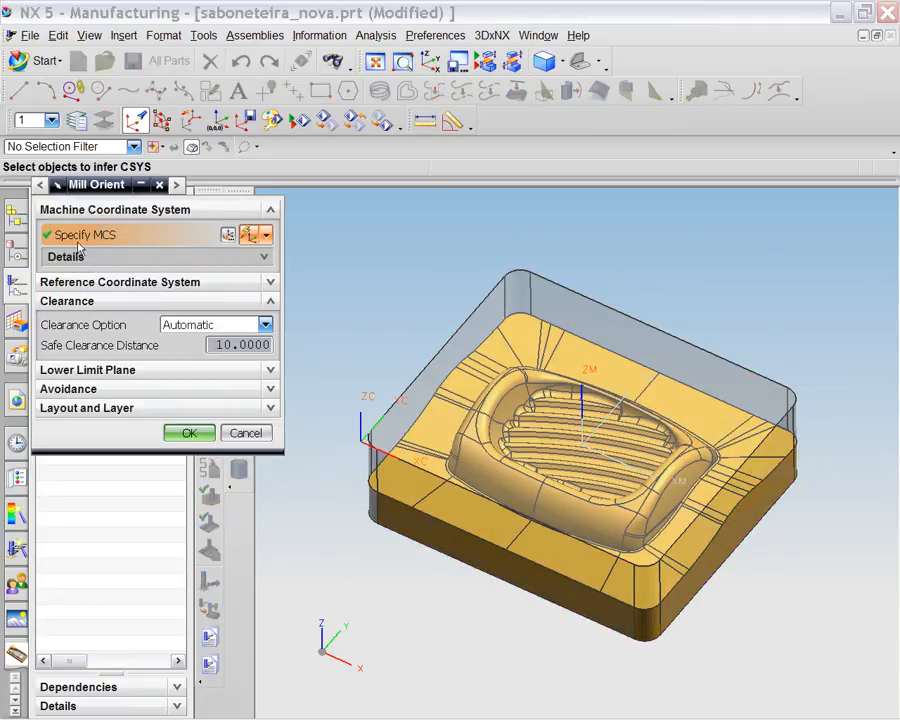
{"action": "left_click", "coordinate": [229, 237]}
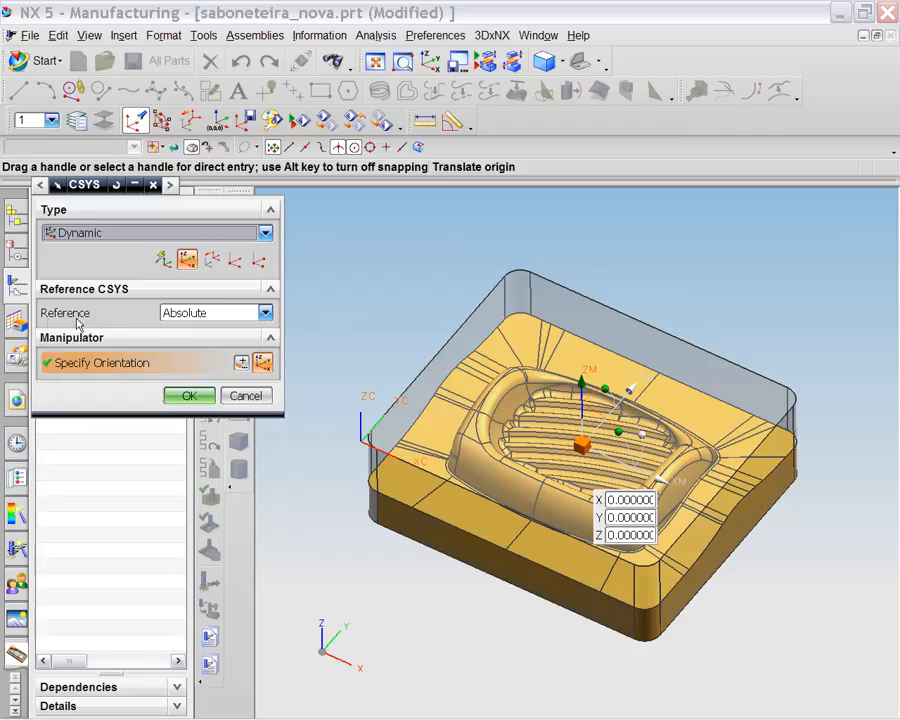
{"action": "left_click", "coordinate": [263, 313]}
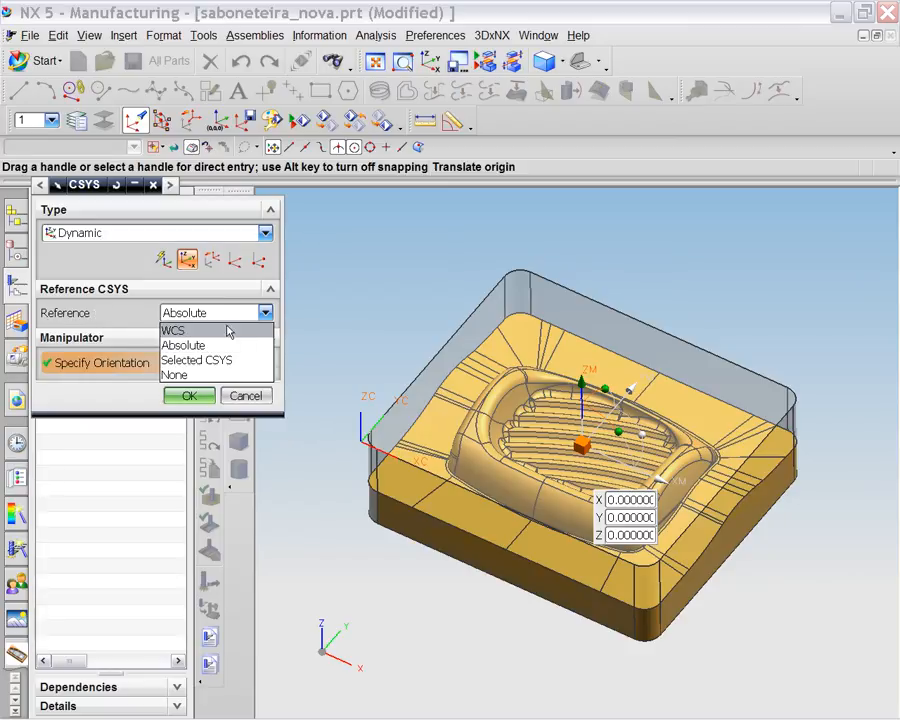
{"action": "left_click", "coordinate": [227, 330]}
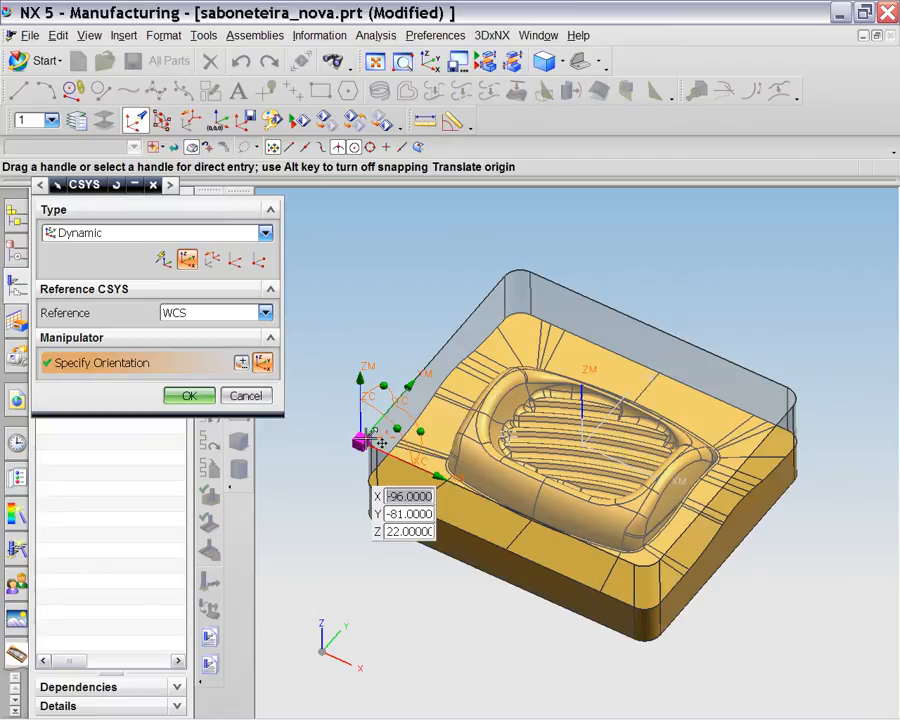
{"action": "left_click", "coordinate": [188, 395]}
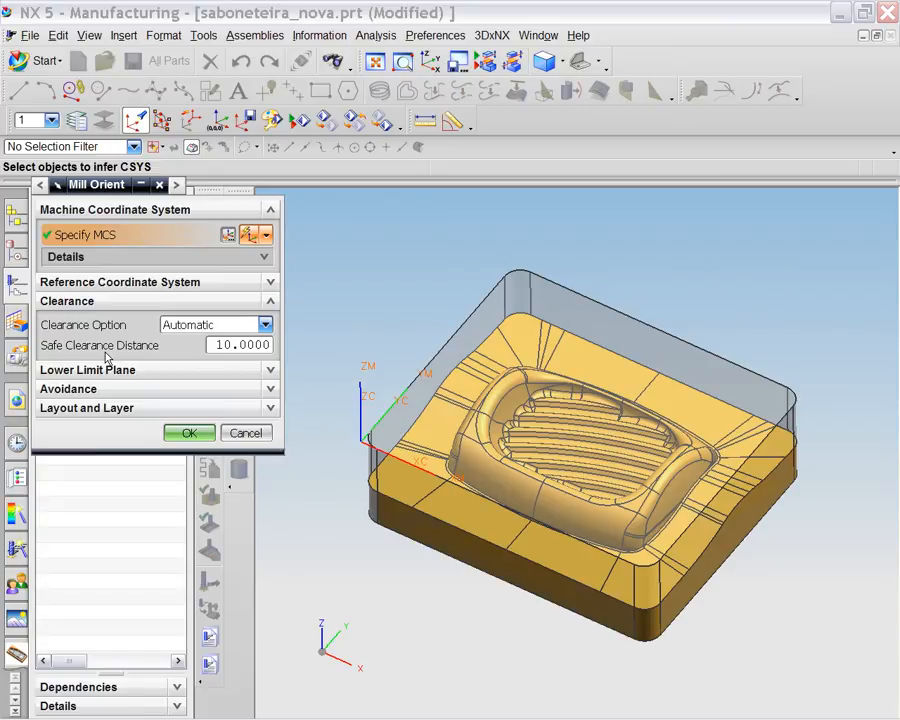
Set MCS_MILL's clearance option to Plane, offset 20 from the transparent stock's upper face, and accept the orientation settings
{"action": "left_click", "coordinate": [215, 324]}
{"action": "left_click", "coordinate": [230, 386]}
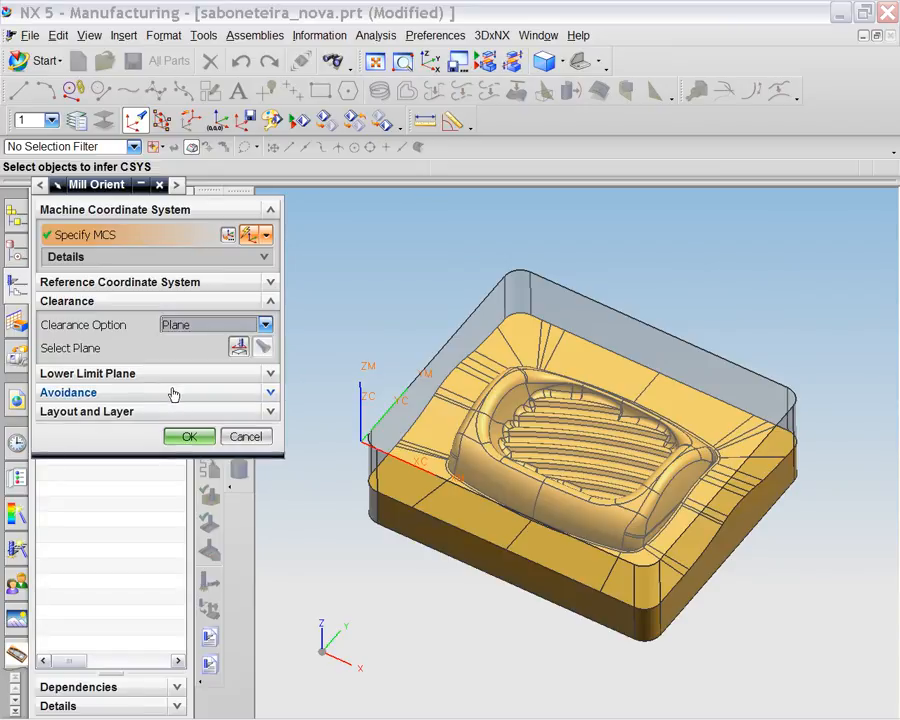
{"action": "left_click", "coordinate": [238, 346]}
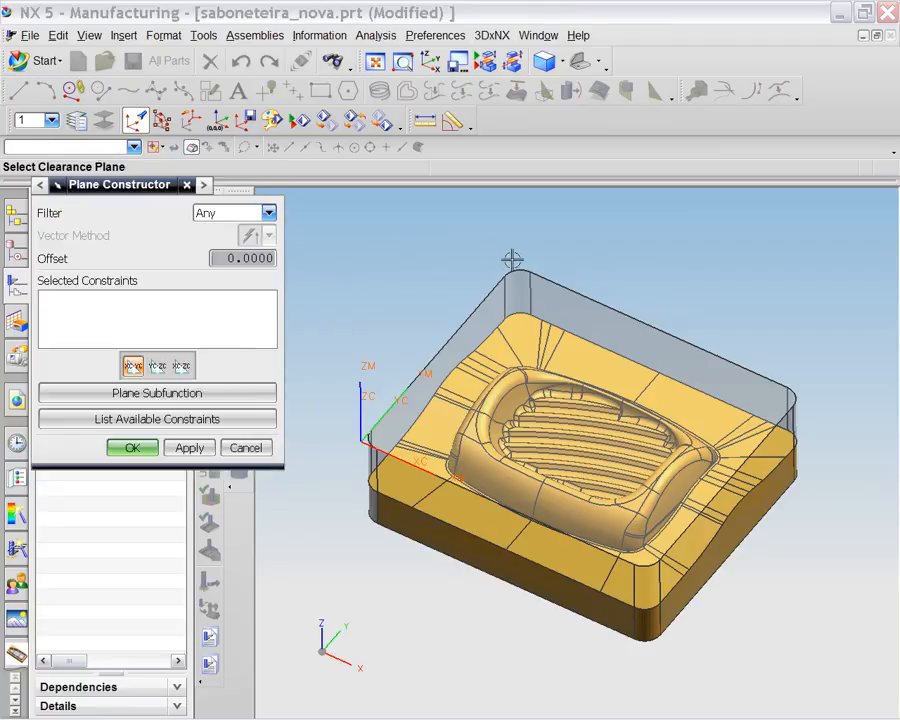
{"action": "left_click", "coordinate": [583, 311]}
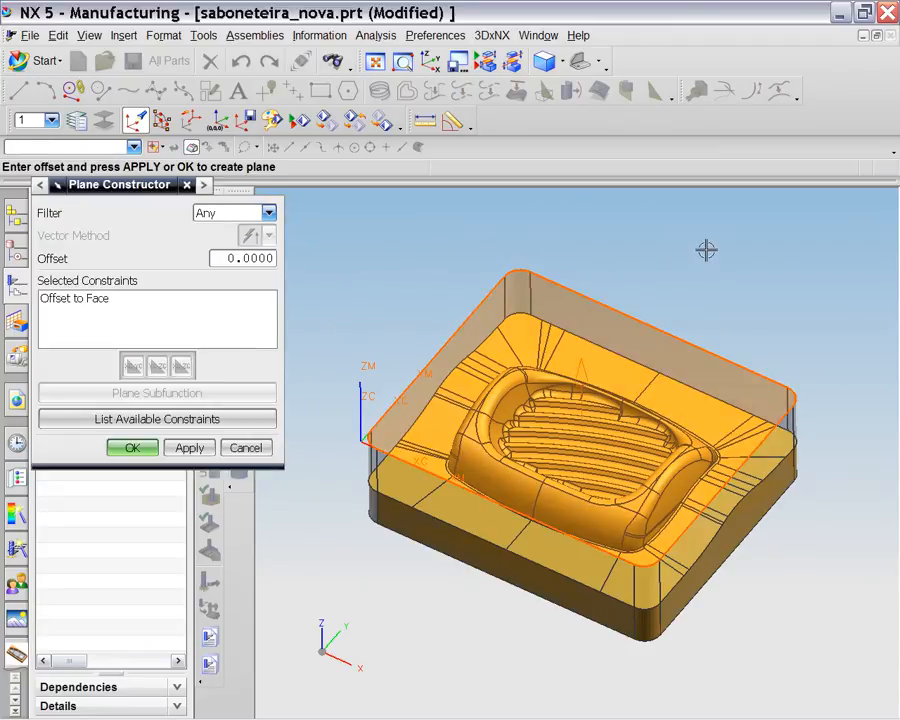
{"action": "double_click", "coordinate": [254, 257]}
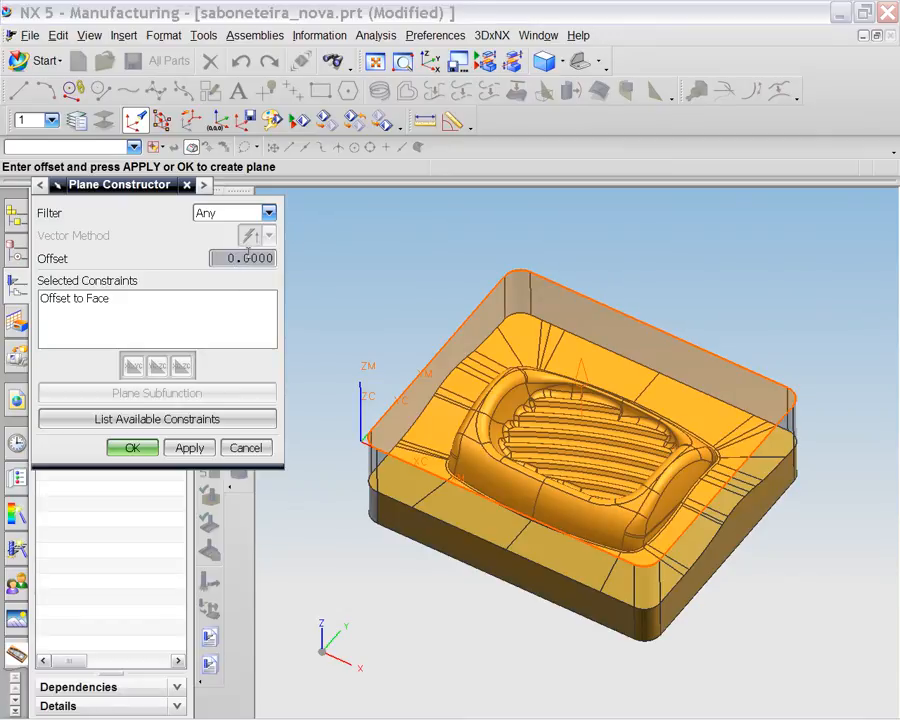
{"action": "type", "text": "20"}
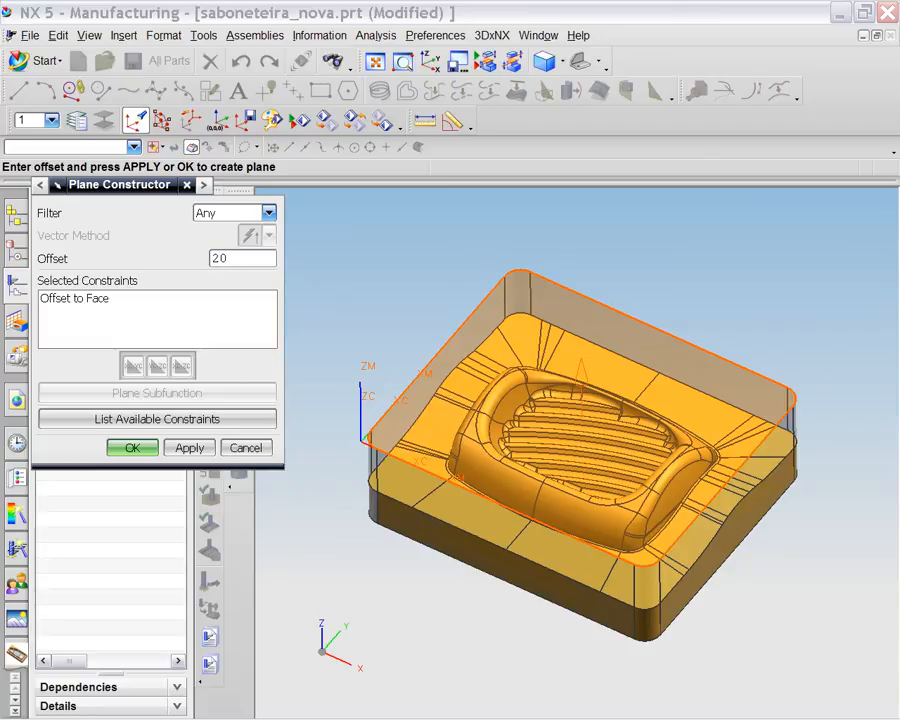
{"action": "key", "text": "Return"}
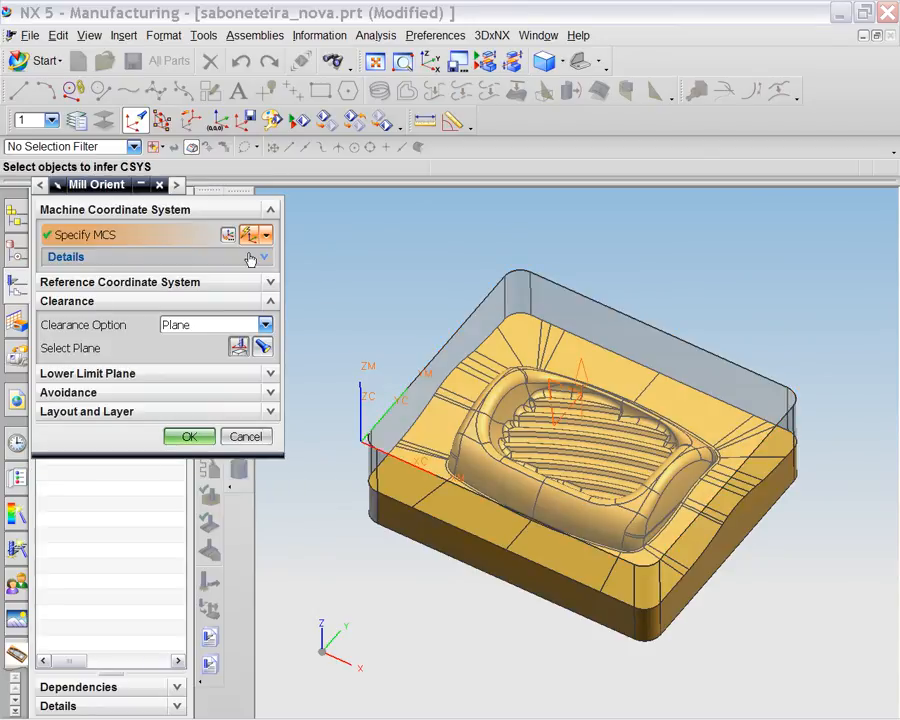
{"action": "middle_click_drag", "start_coordinate": [446, 331], "coordinate": [456, 303]}
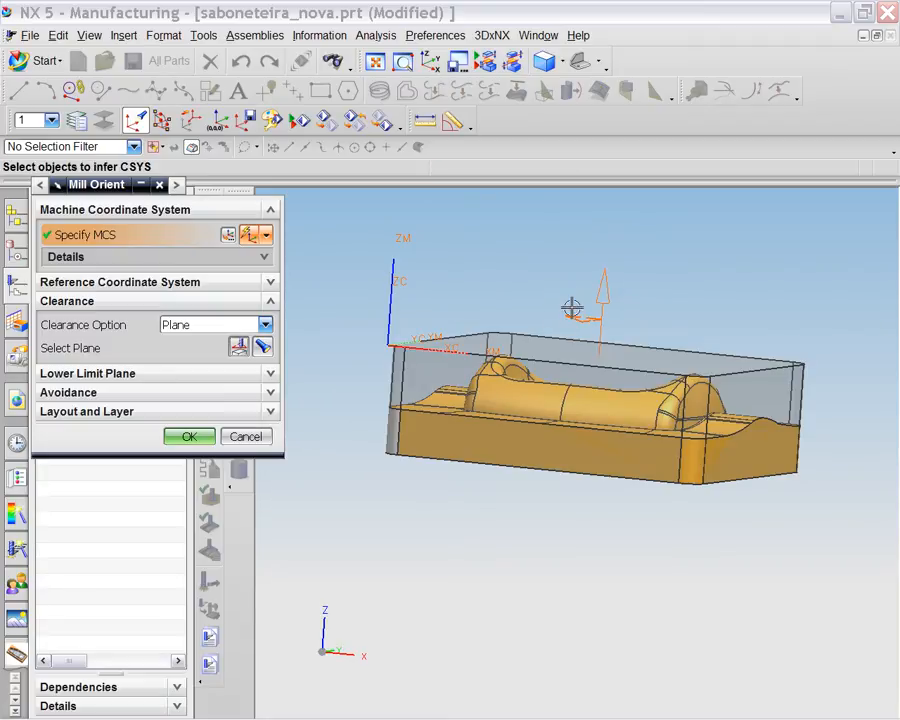
{"action": "middle_click_drag", "start_coordinate": [530, 251], "coordinate": [522, 330]}
{"action": "left_click", "coordinate": [182, 435]}
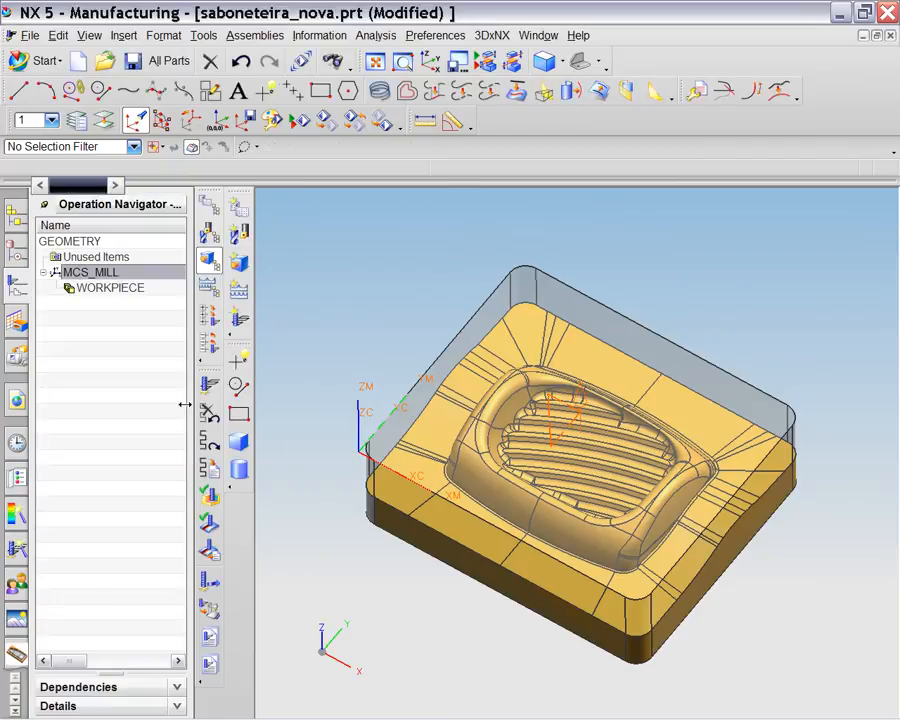
Specify the soap dish core's solid body as the part geometry of WORKPIECE
{"action": "middle_click_drag", "start_coordinate": [388, 313], "coordinate": [362, 297], "text": "shift"}
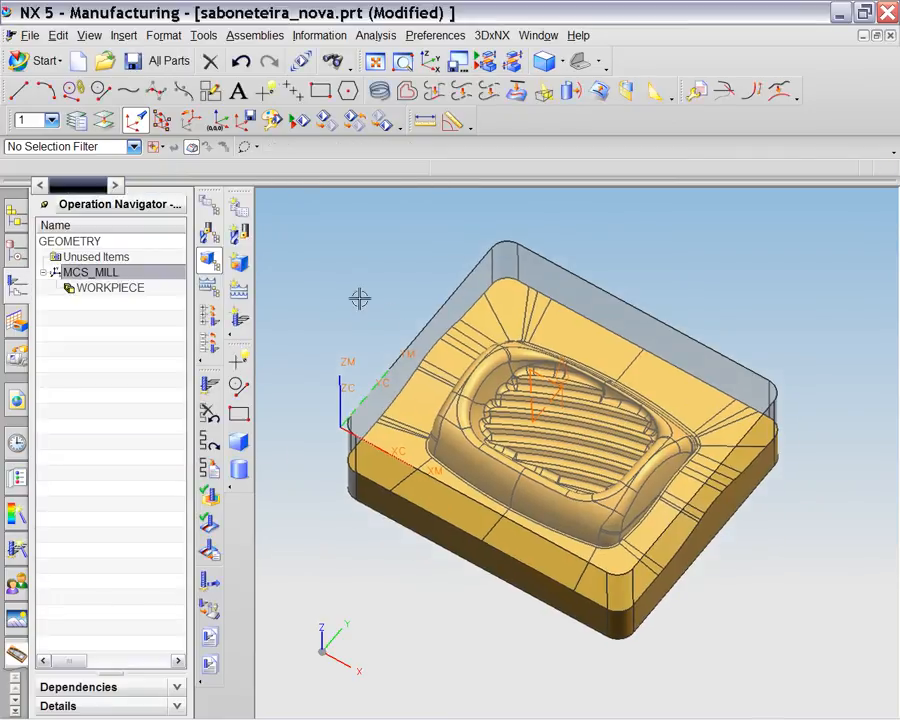
{"action": "double_click", "coordinate": [110, 290]}
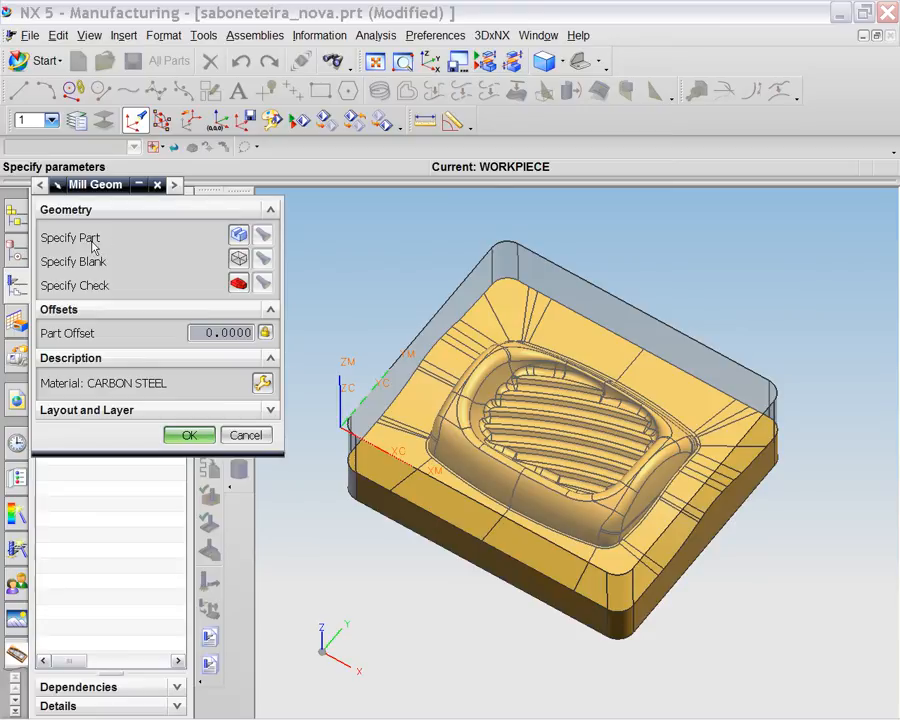
{"action": "left_click", "coordinate": [240, 237]}
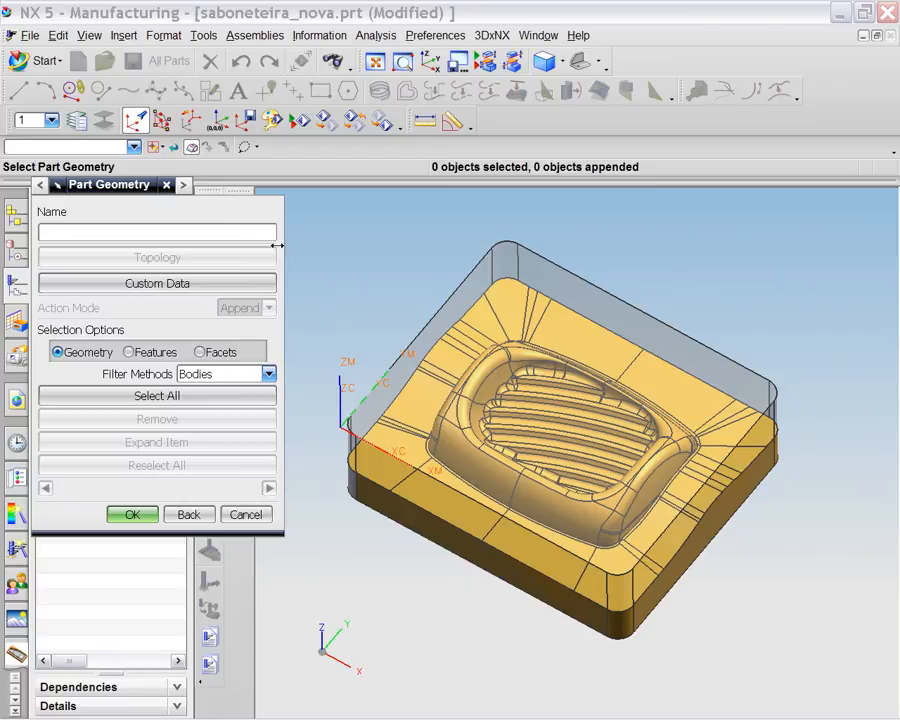
{"action": "left_click", "coordinate": [558, 340]}
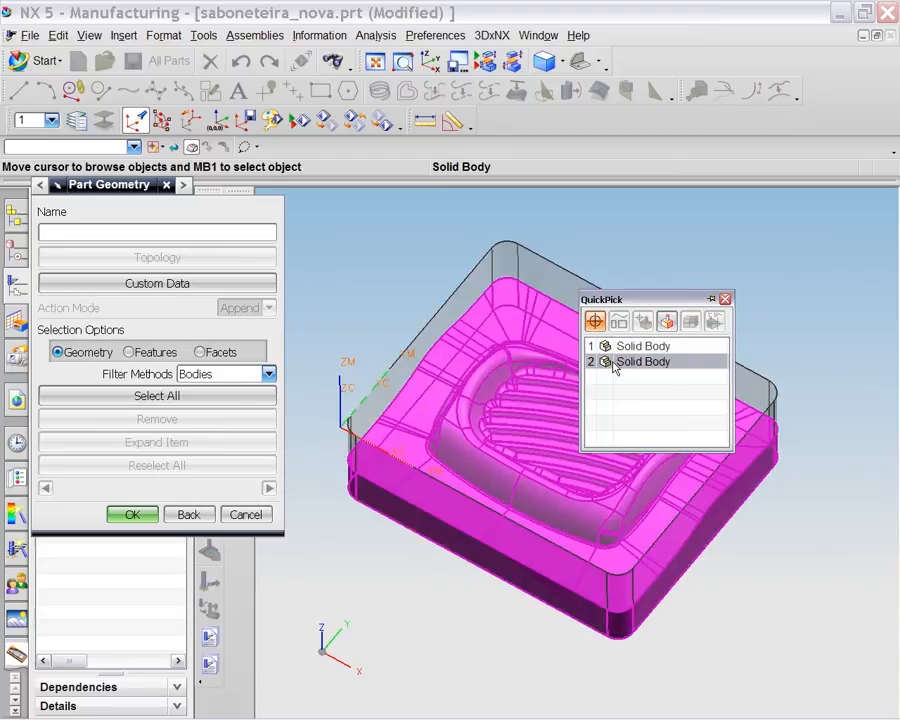
{"action": "left_click", "coordinate": [614, 362]}
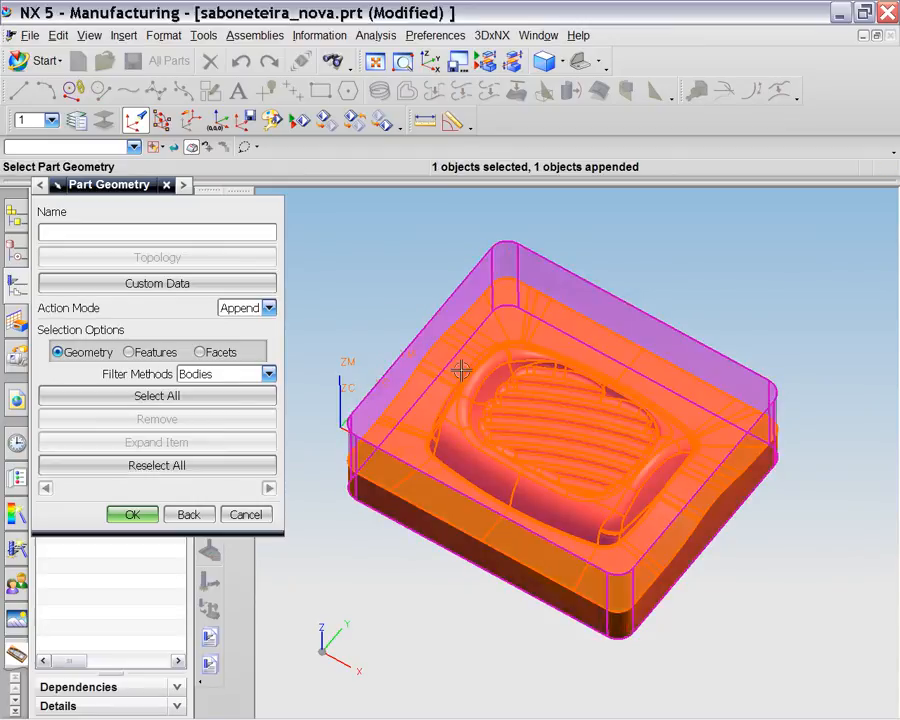
{"action": "left_click", "coordinate": [129, 514]}
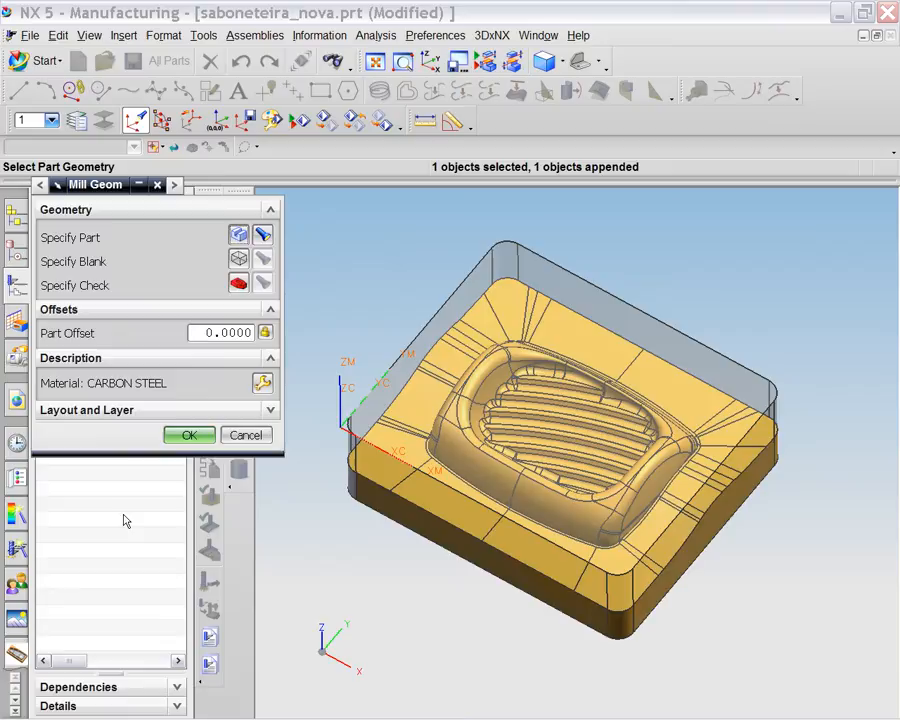
Specify the transparent stock body as the blank geometry of WORKPIECE and accept the mill geometry
{"action": "left_click", "coordinate": [239, 260]}
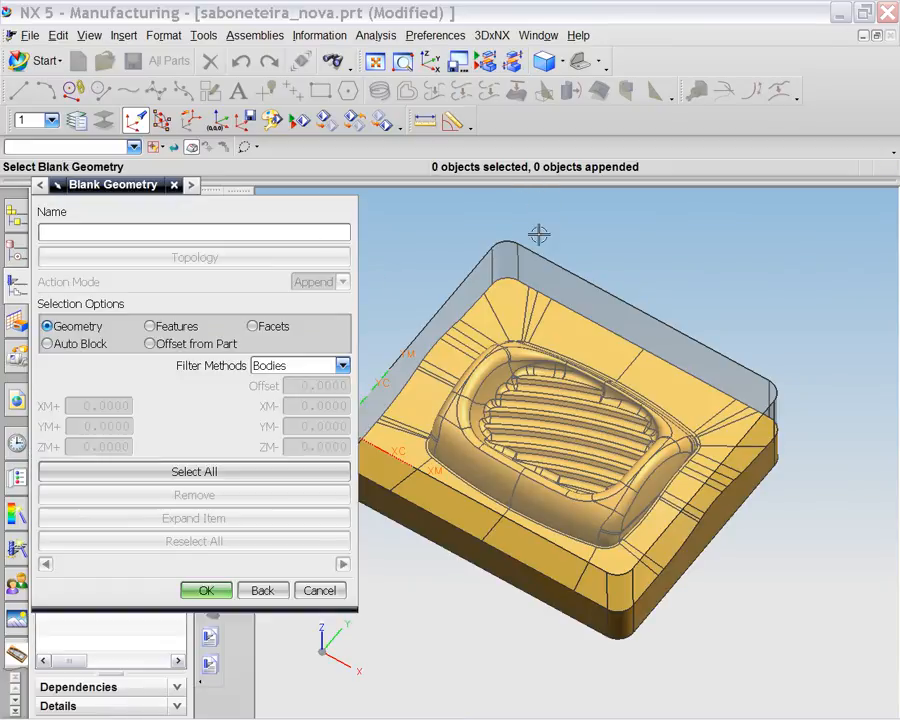
{"action": "left_click", "coordinate": [535, 255]}
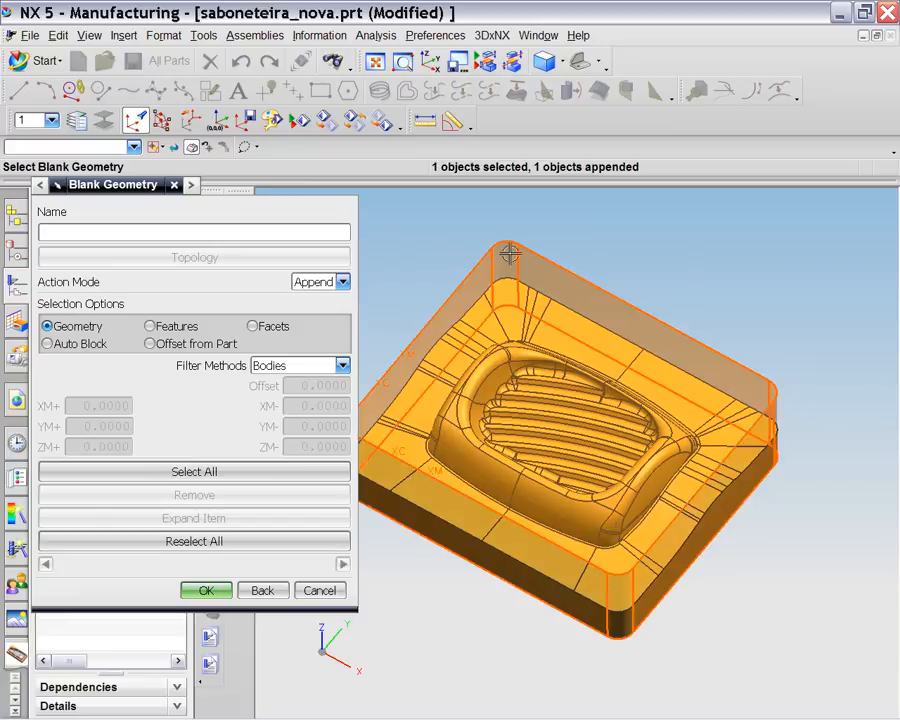
{"action": "middle_click", "coordinate": [377, 234]}
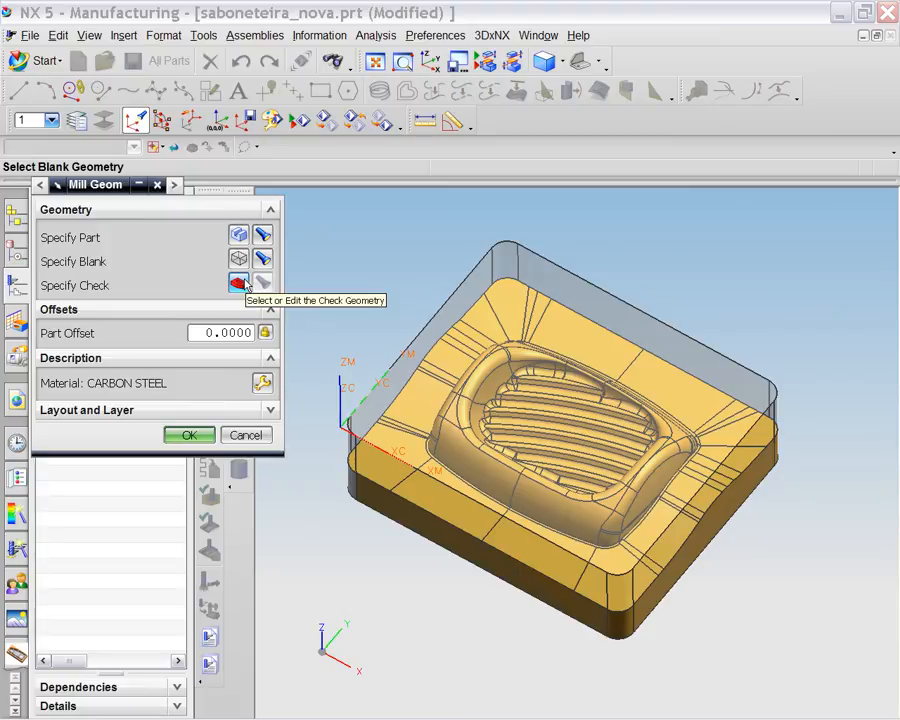
{"action": "left_click", "coordinate": [183, 435]}
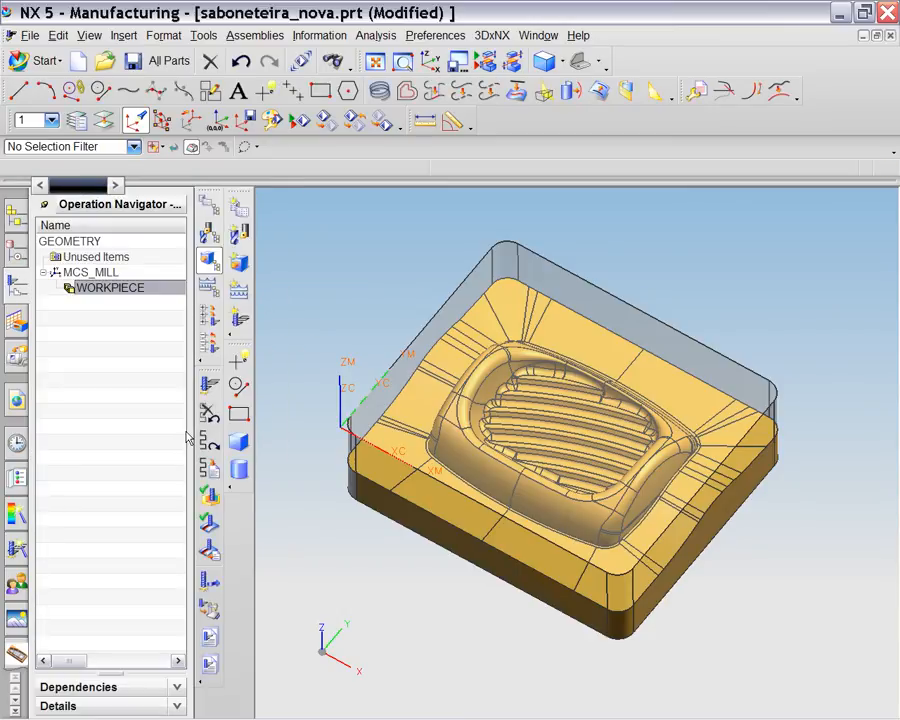
Show the machining methods and examine the part stock and tolerance settings of MILL_ROUGH
{"action": "left_click", "coordinate": [210, 289]}
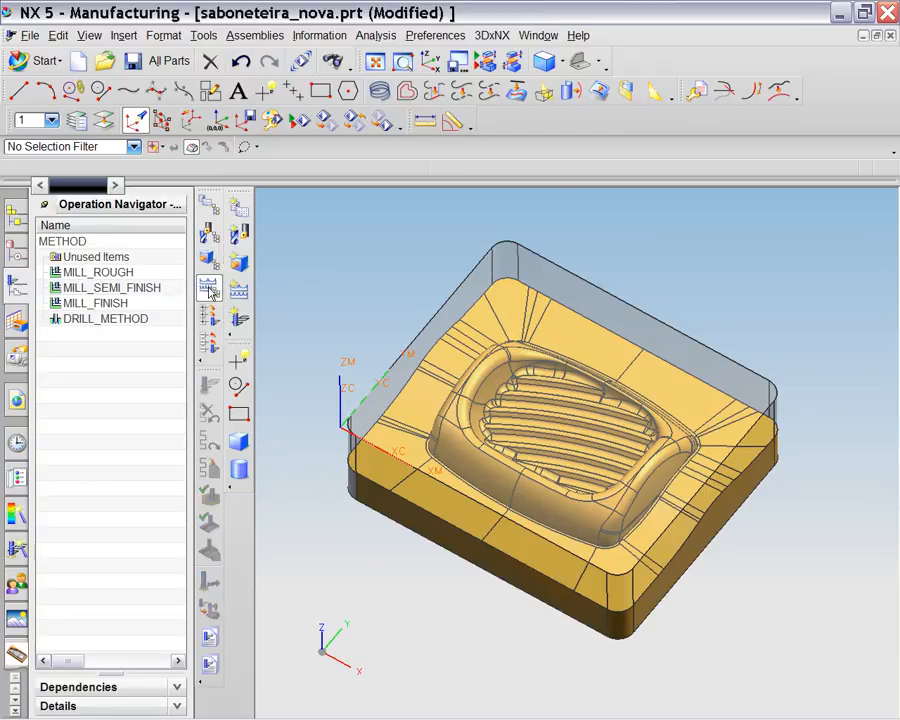
{"action": "double_click", "coordinate": [121, 273]}
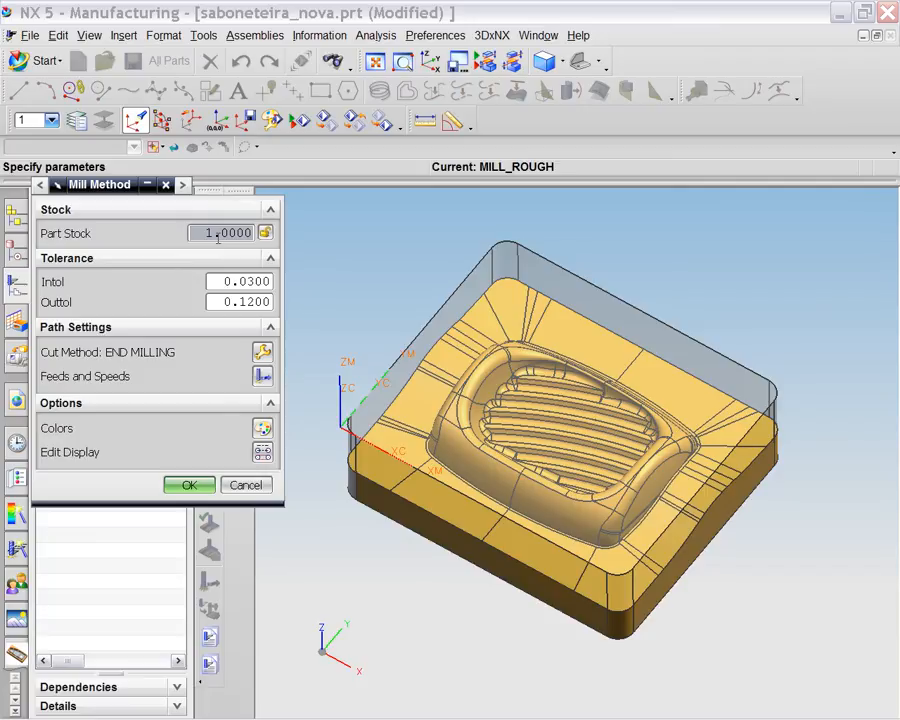
{"action": "left_click", "coordinate": [189, 485]}
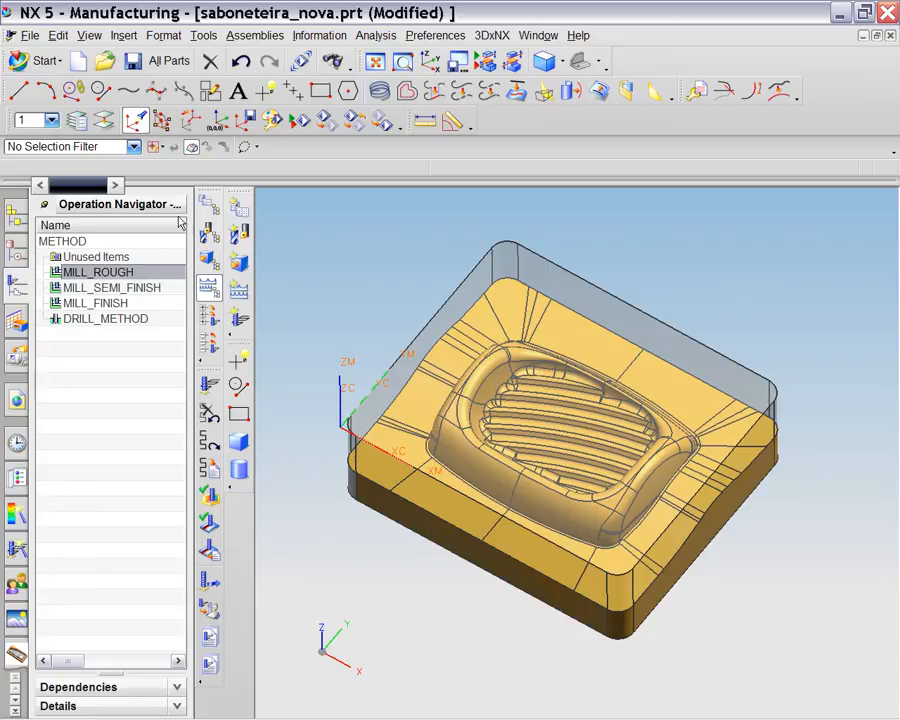
Start a mill_contour cavity mill operation in program SETUP_1 with tool FRT_D20_R1_L50_C20
{"action": "left_click", "coordinate": [208, 203]}
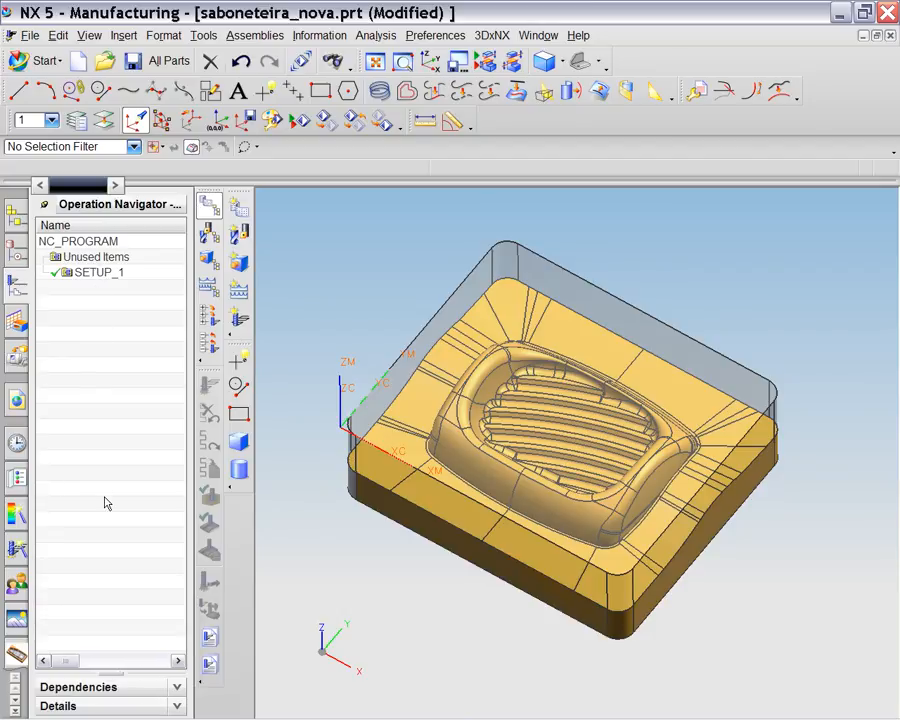
{"action": "left_click", "coordinate": [241, 323]}
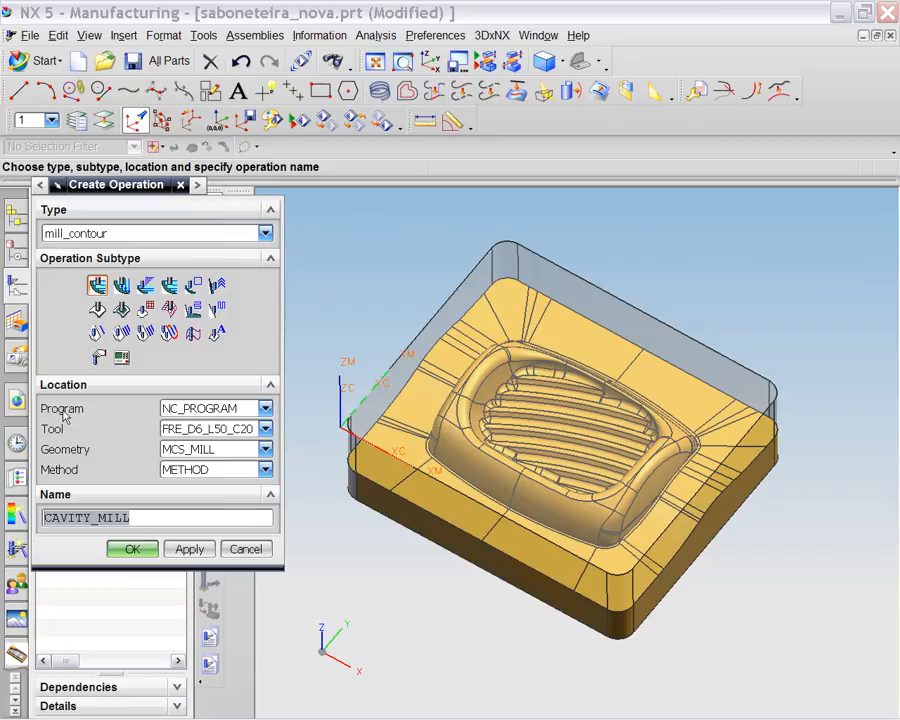
{"action": "left_click", "coordinate": [180, 410]}
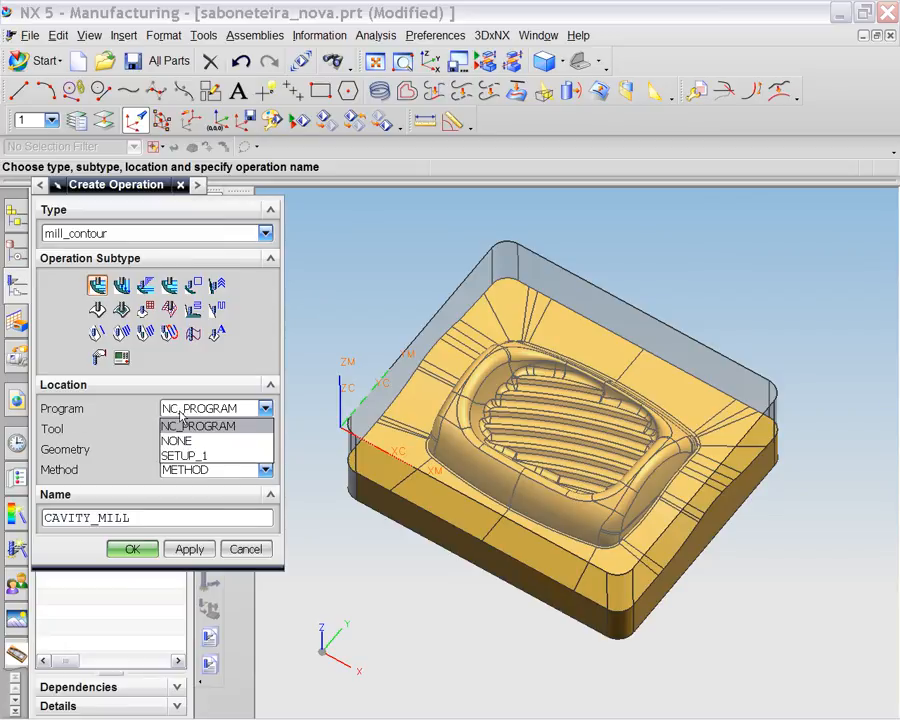
{"action": "left_click", "coordinate": [178, 455]}
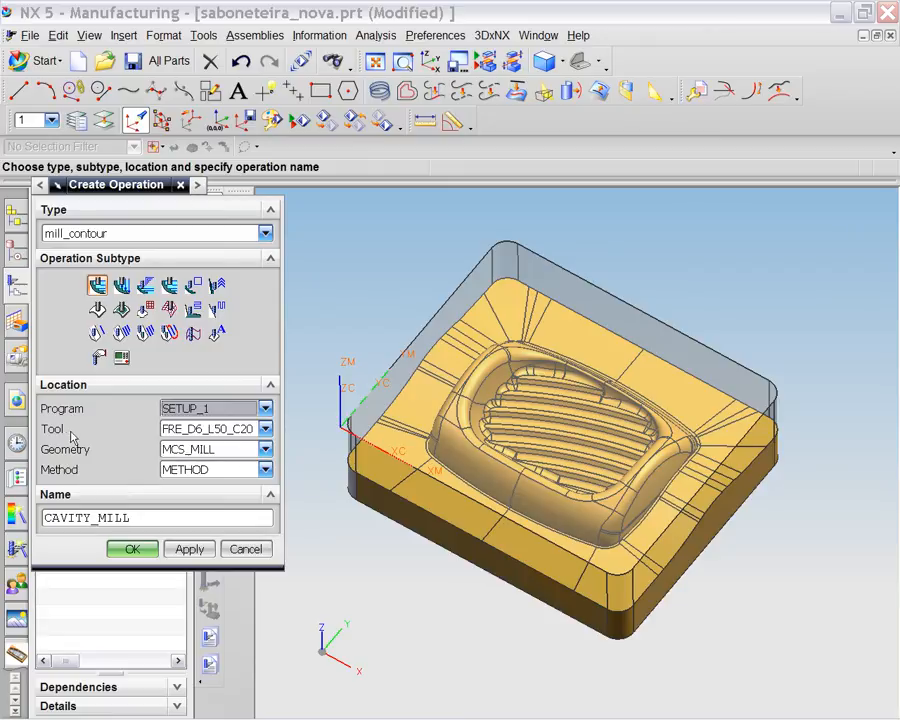
{"action": "left_click", "coordinate": [205, 428]}
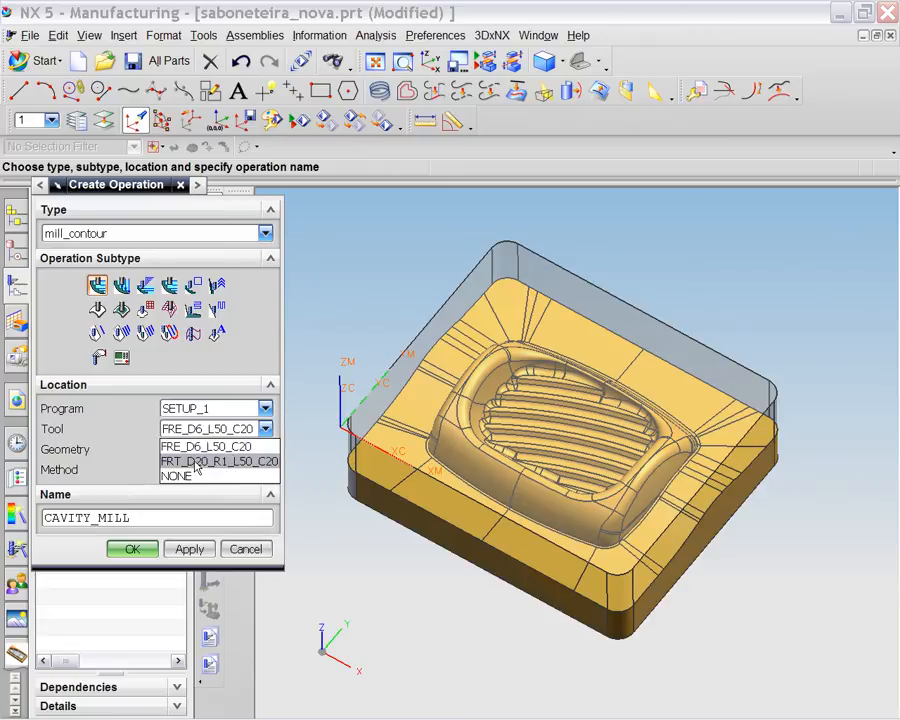
{"action": "left_click", "coordinate": [196, 463]}
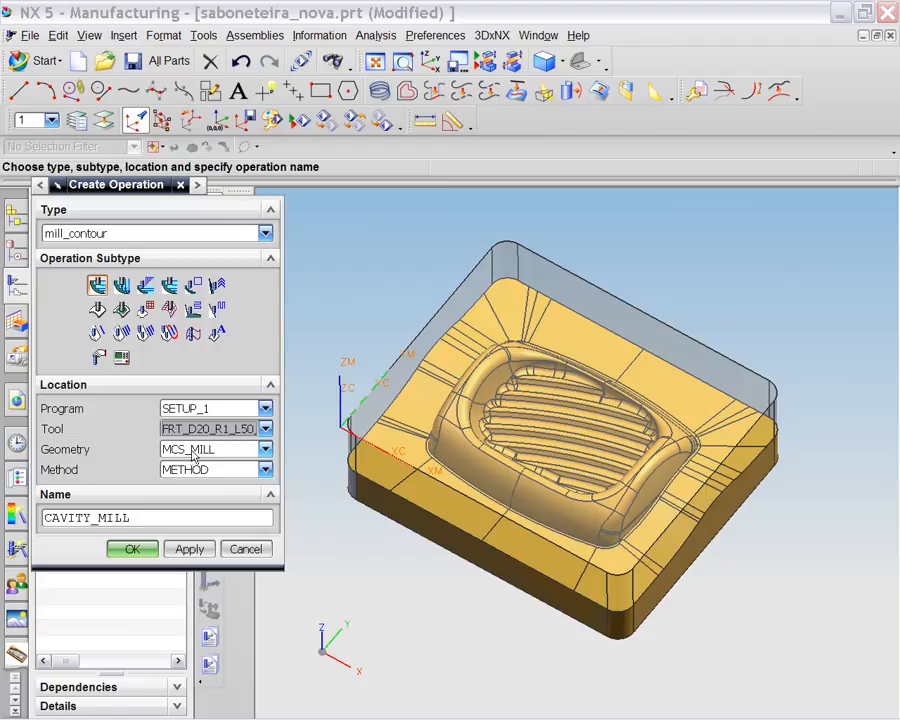
Assign the WORKPIECE geometry and the MILL_ROUGH method to the new cavity mill operation
{"action": "left_click", "coordinate": [193, 455]}
{"action": "left_click", "coordinate": [195, 495]}
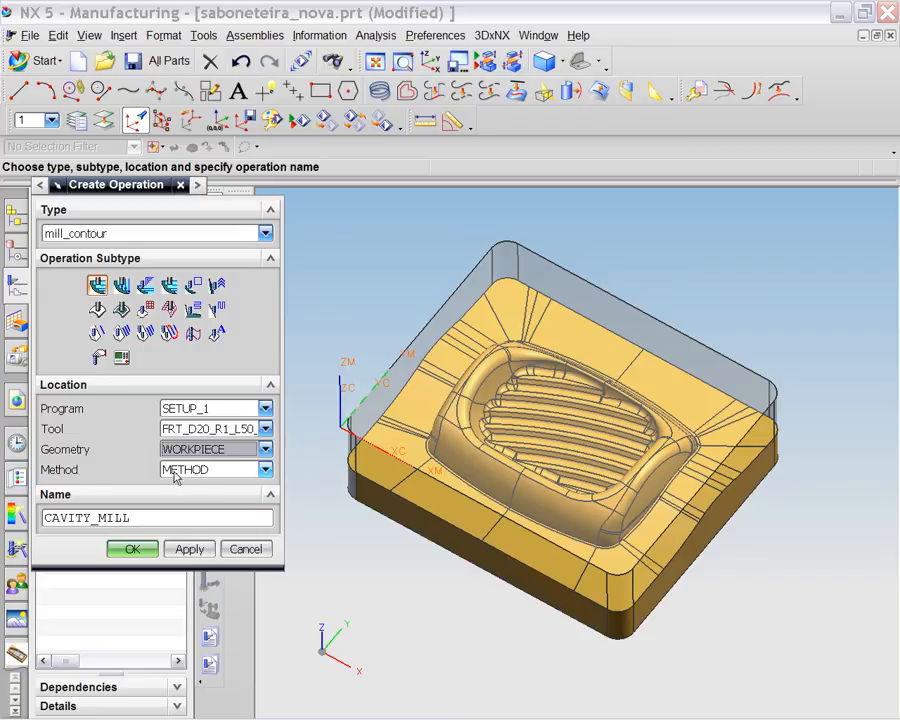
{"action": "left_click", "coordinate": [200, 470]}
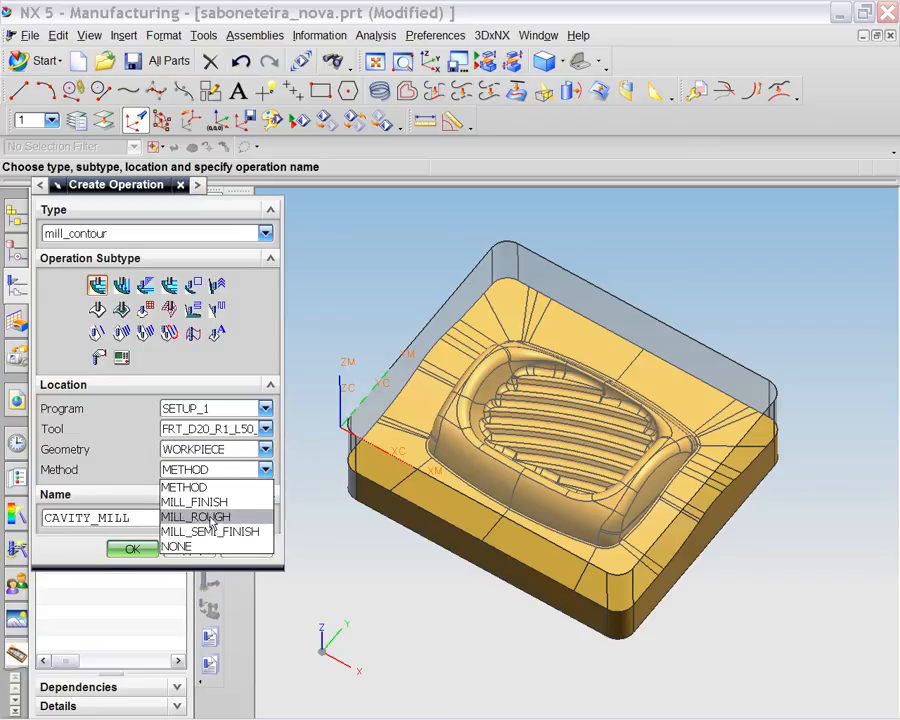
{"action": "left_click", "coordinate": [210, 517]}
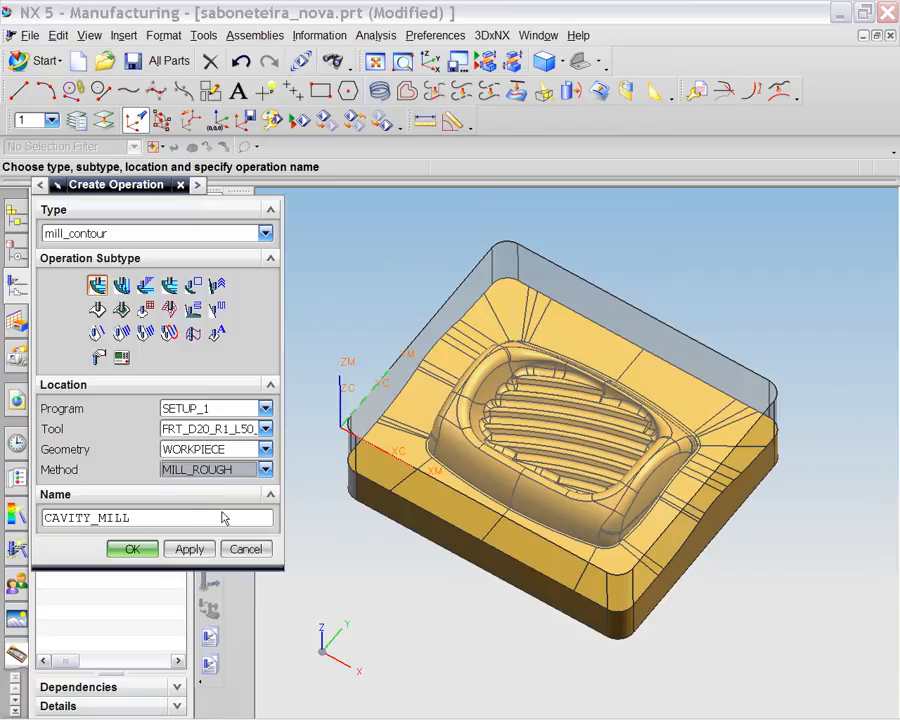
Name the cavity mill operation desbaste and create it
{"action": "left_click_drag", "start_coordinate": [160, 518], "coordinate": [39, 517]}
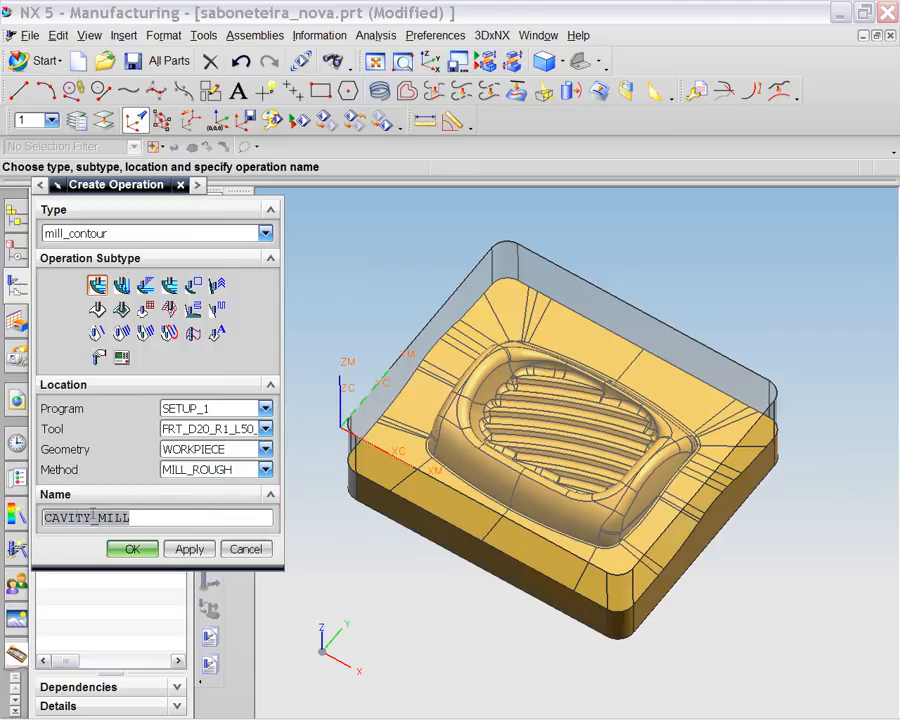
{"action": "type", "text": "de"}
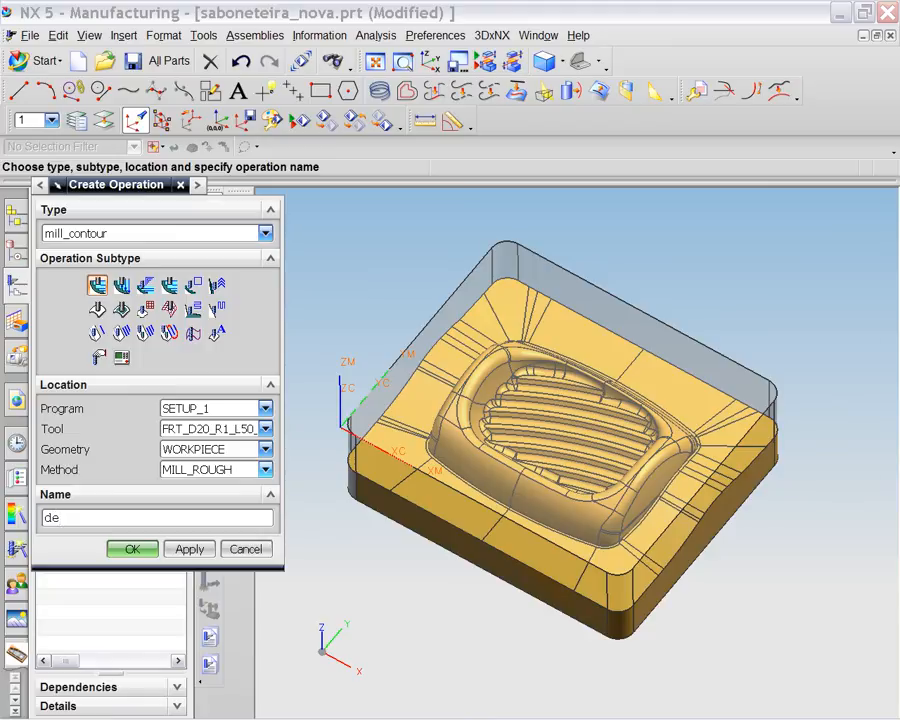
{"action": "type", "text": "sbaste"}
{"action": "left_click", "coordinate": [132, 549]}
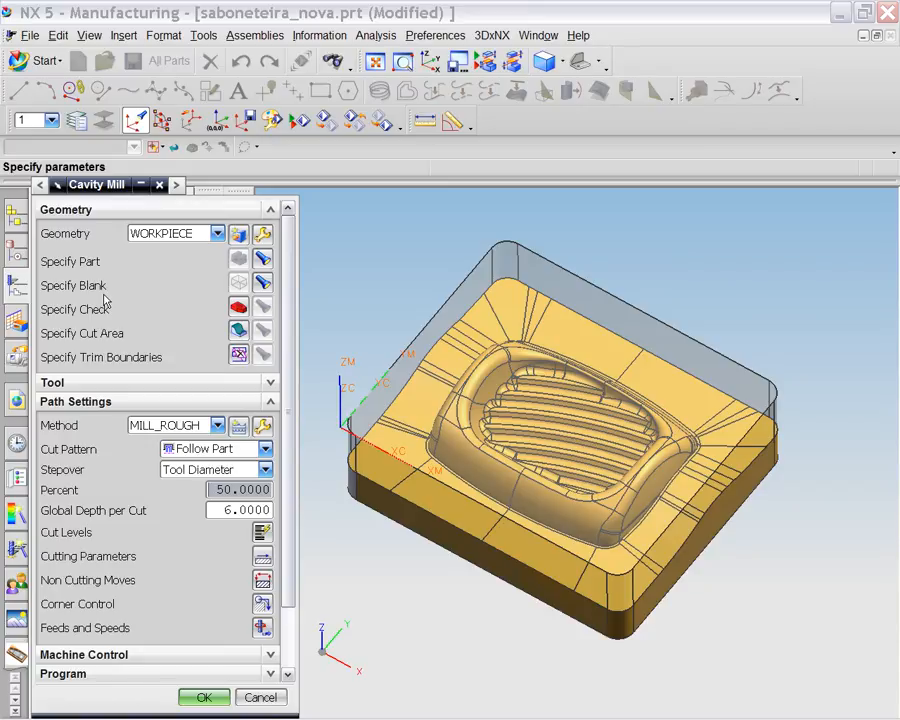
Generate the roughing tool path with the initial Follow Part settings and inspect its levels and rapid moves from the side
{"action": "scroll", "coordinate": [291, 270], "scroll_direction": "down", "scroll_amount": 1}
{"action": "left_click_drag", "start_coordinate": [291, 270], "coordinate": [293, 364]}
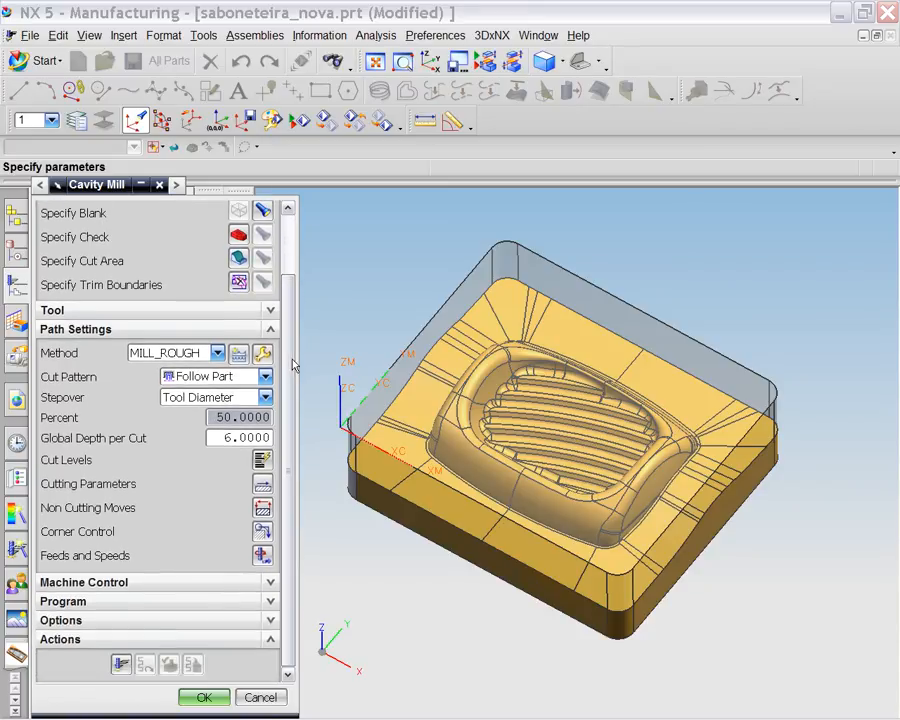
{"action": "left_click", "coordinate": [121, 666]}
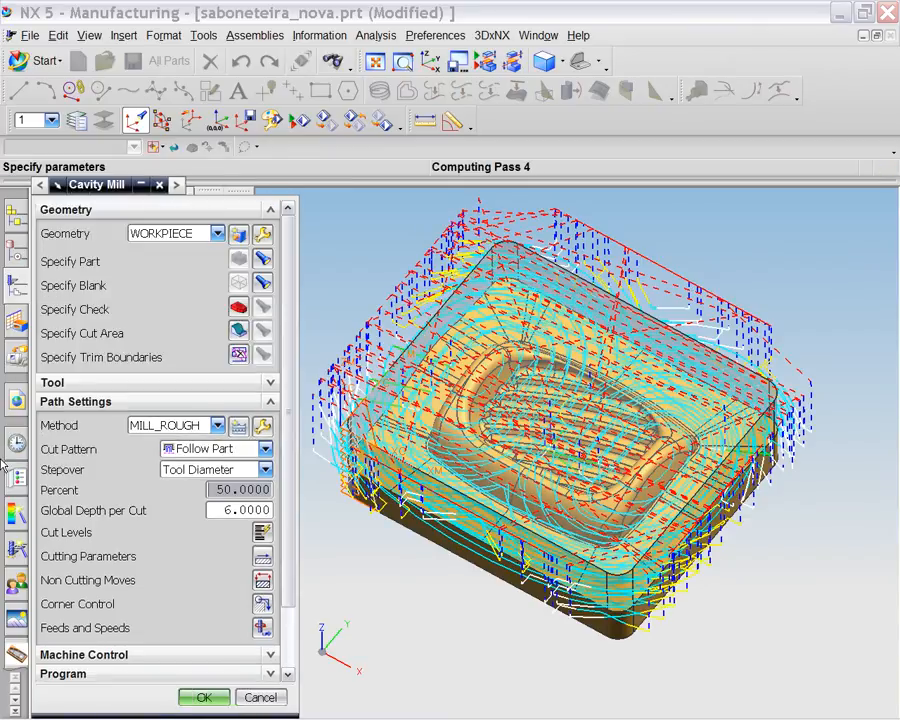
{"action": "middle_click_drag", "start_coordinate": [412, 325], "coordinate": [457, 358], "text": "shift"}
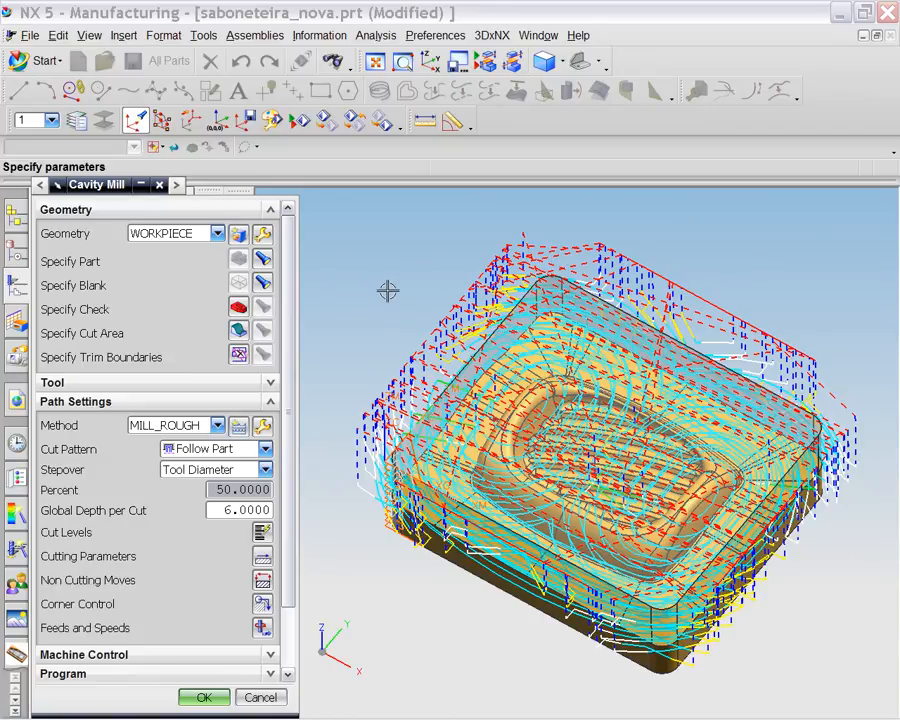
{"action": "middle_click_drag", "start_coordinate": [378, 319], "coordinate": [388, 264]}
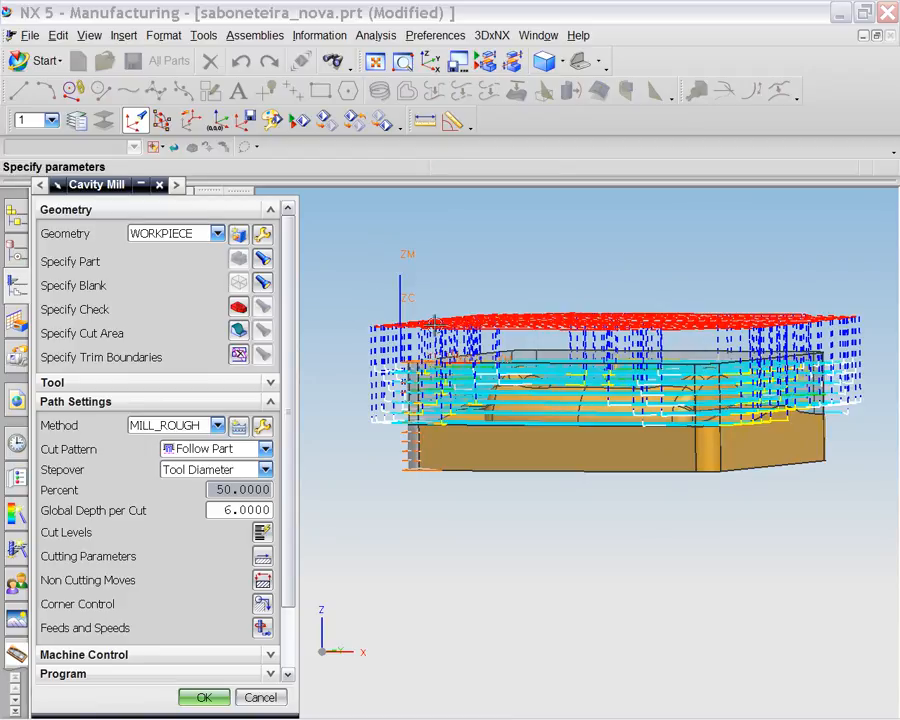
{"action": "middle_click_drag", "start_coordinate": [446, 251], "coordinate": [429, 317]}
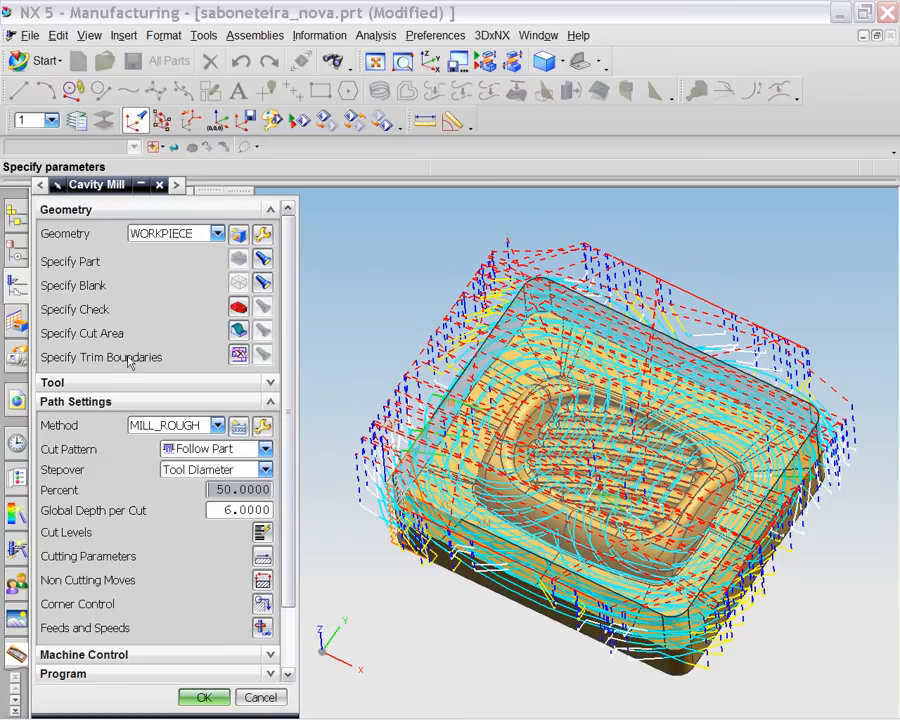
Set the cut pattern to Follow Periphery, the stepover to 75 percent of tool diameter and the global depth per cut to 1
{"action": "left_click", "coordinate": [189, 451]}
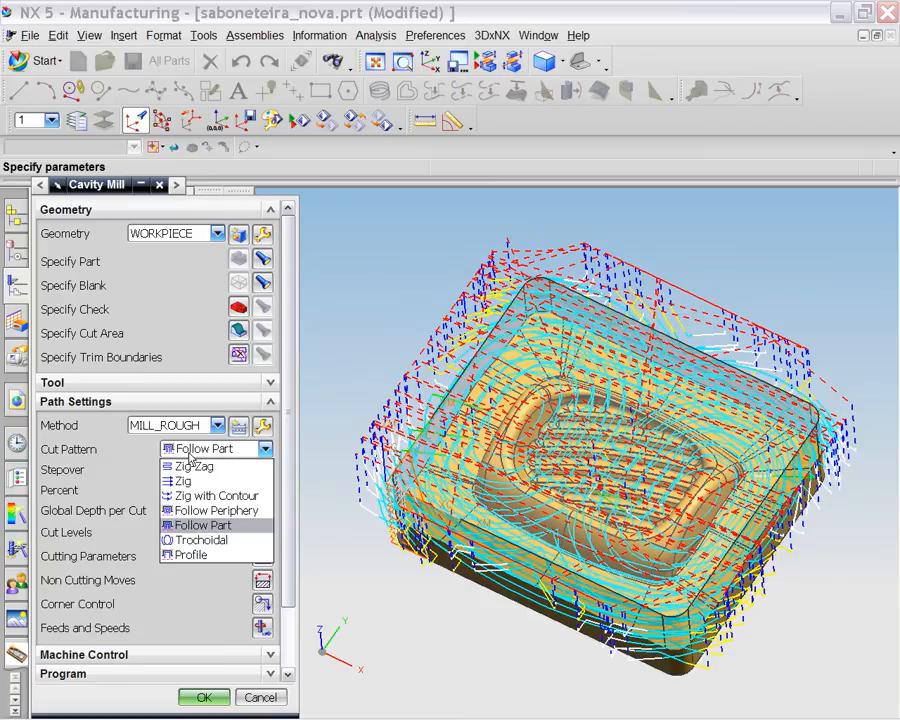
{"action": "left_click", "coordinate": [204, 511]}
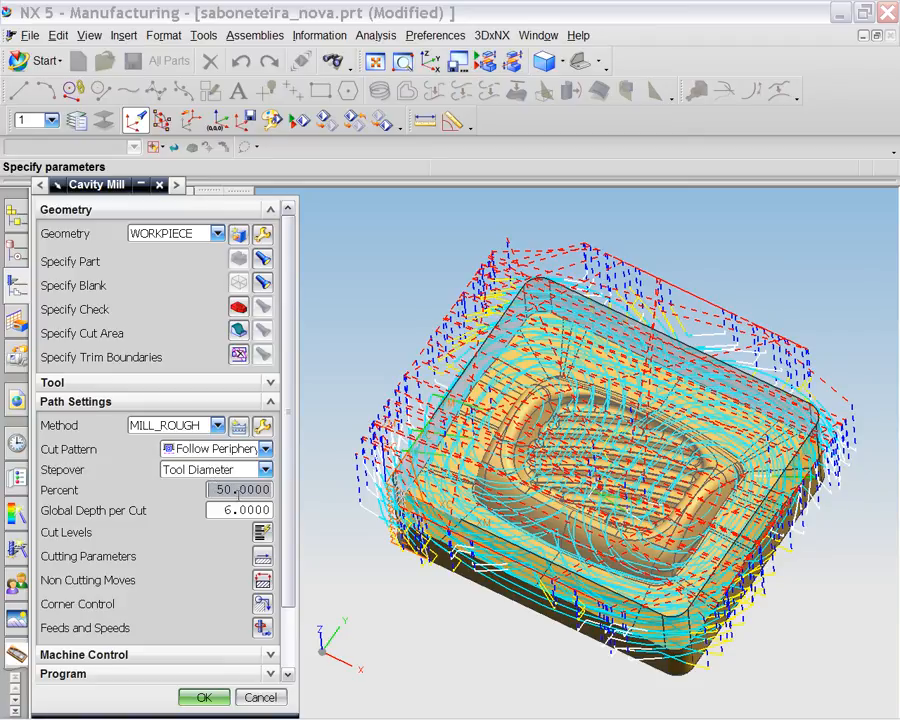
{"action": "type", "text": "7"}
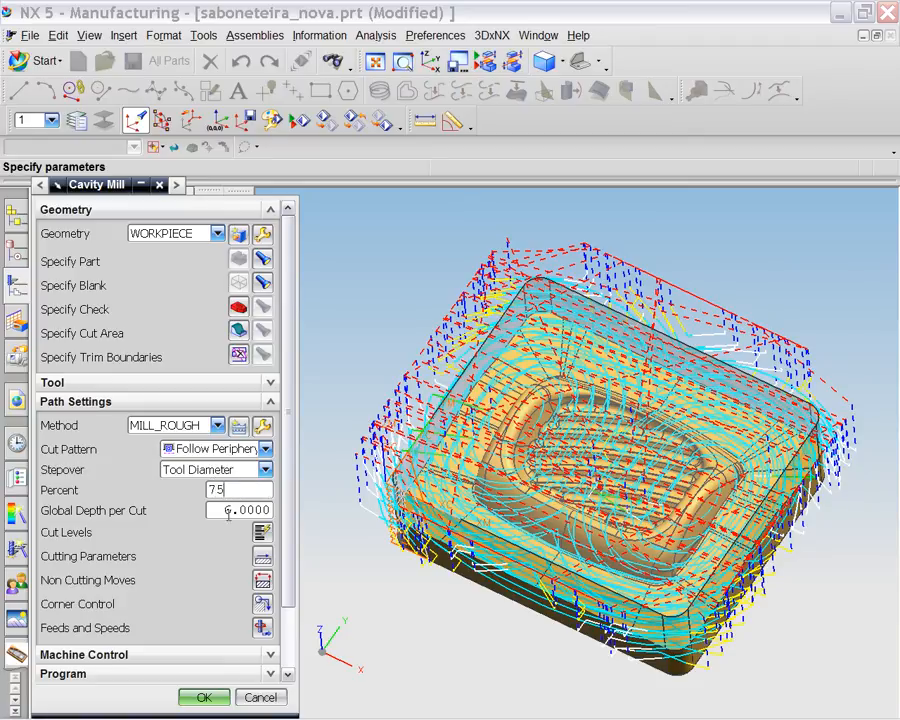
{"action": "type", "text": "5"}
{"action": "key", "text": "Tab"}
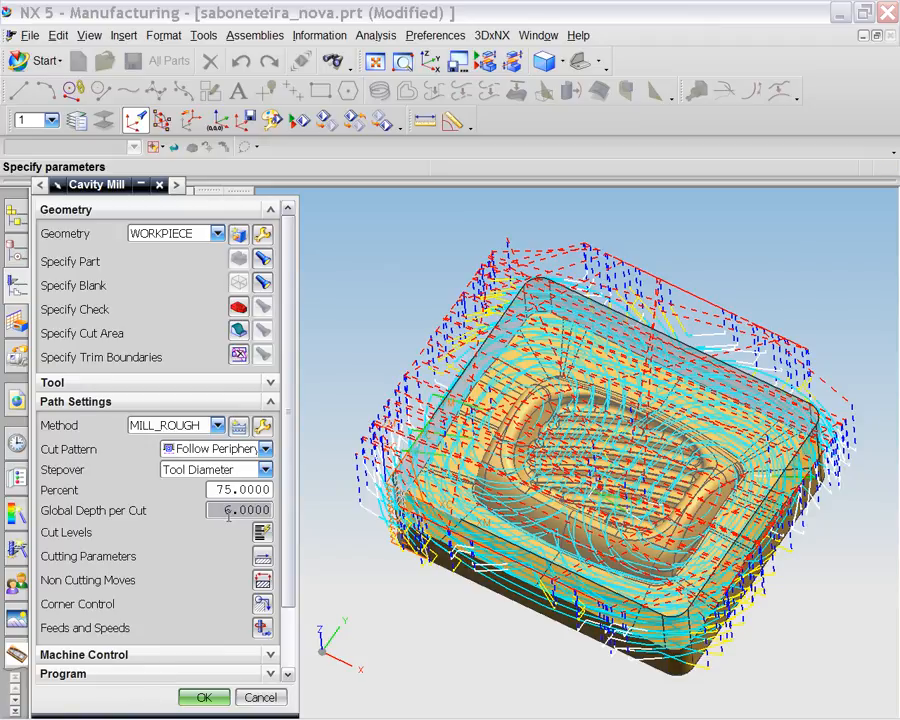
{"action": "type", "text": "1"}
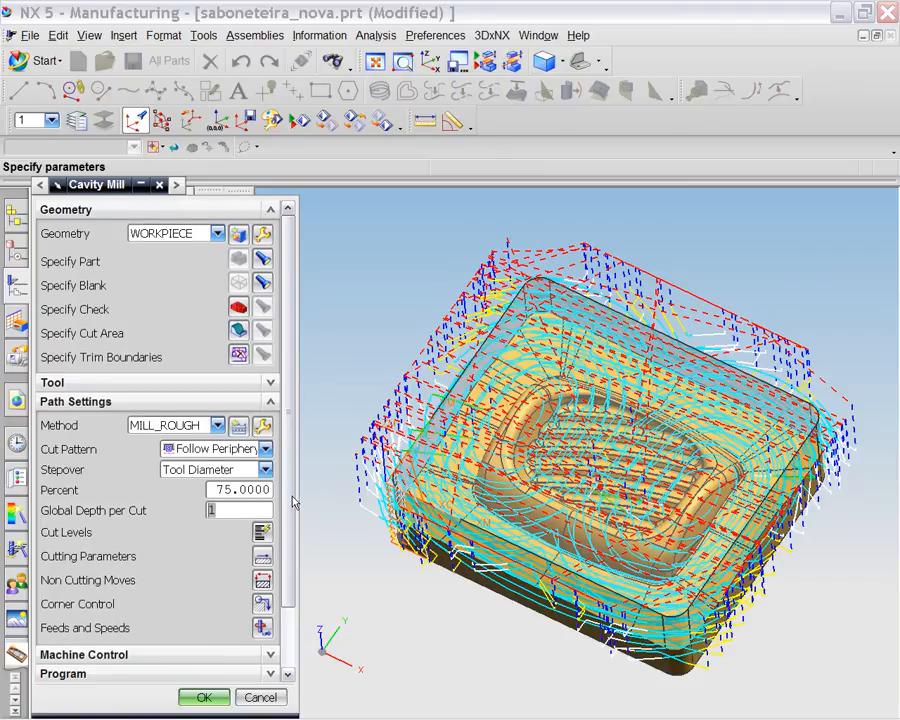
Regenerate the cavity mill tool path with the changed path settings and inspect it on the part
{"action": "scroll", "coordinate": [288, 530], "scroll_direction": "down", "scroll_amount": 3}
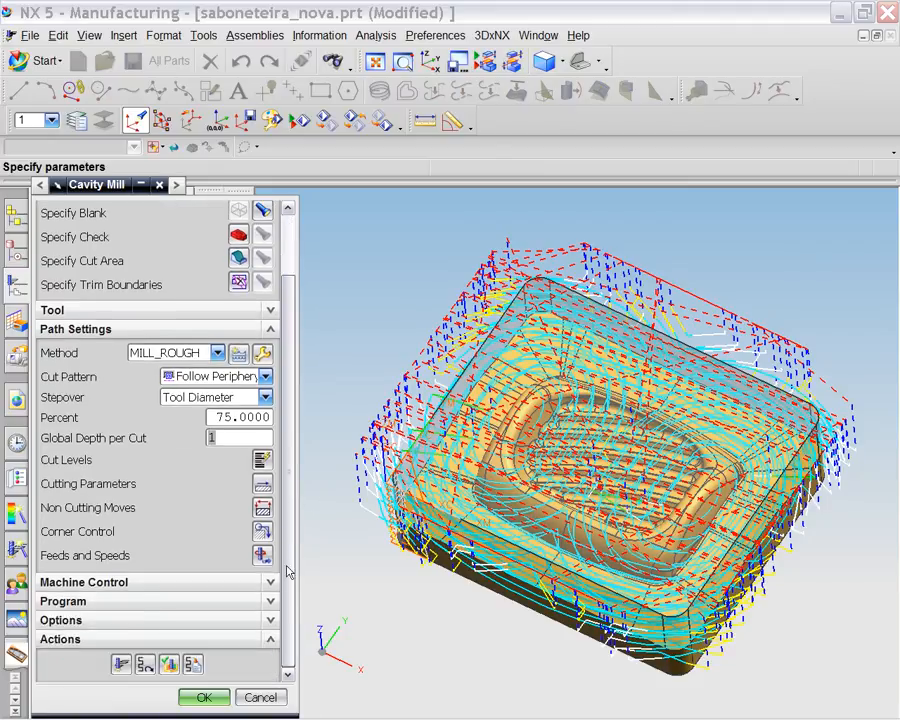
{"action": "left_click", "coordinate": [121, 666]}
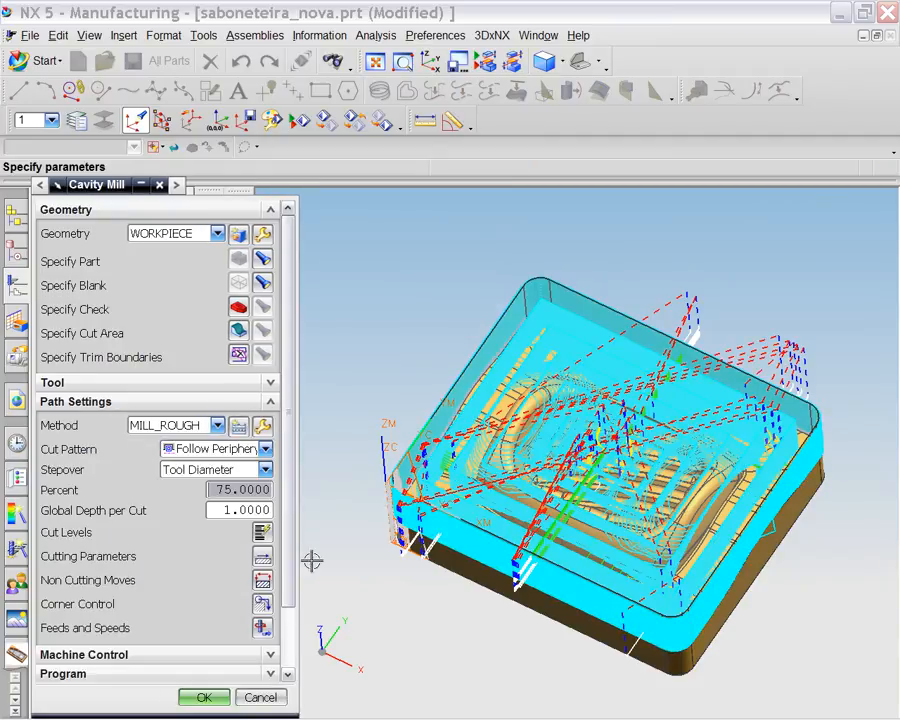
{"action": "middle_click_drag", "start_coordinate": [438, 326], "coordinate": [388, 304]}
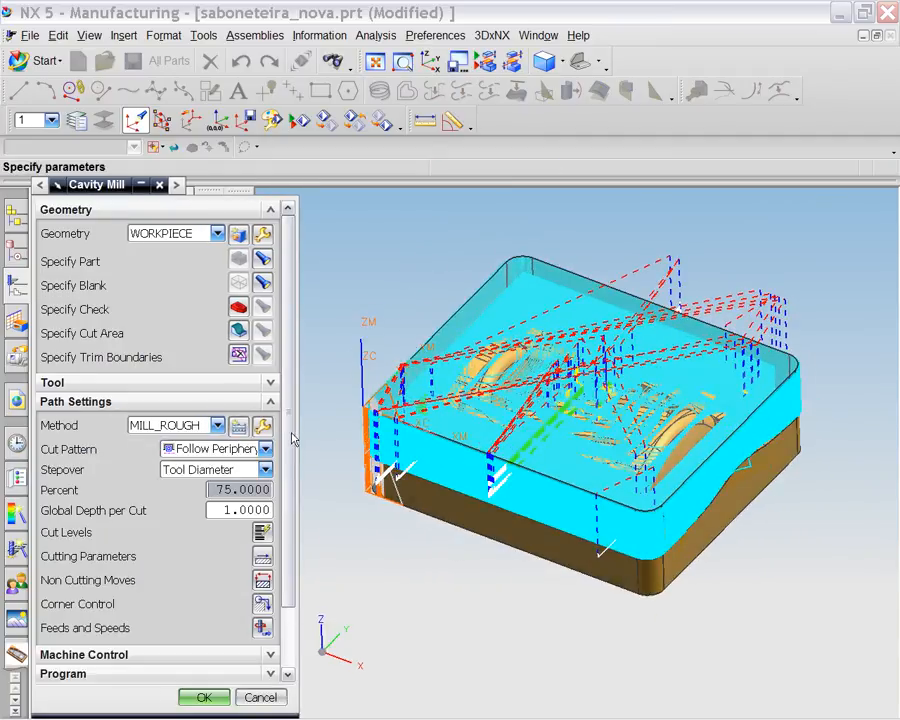
Simulate the tool path as 2D dynamic material removal with IPW and tool holder collision checks off, stop the playback partway and close the visualization
{"action": "scroll", "coordinate": [287, 562], "scroll_direction": "down", "scroll_amount": 3}
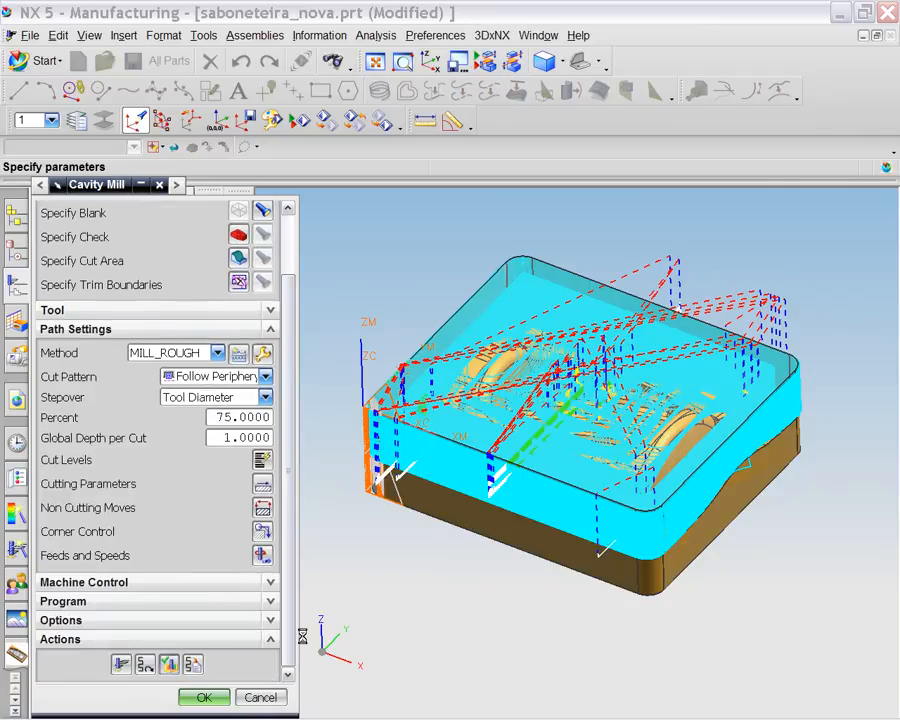
{"action": "left_click", "coordinate": [168, 664]}
{"action": "middle_click_drag", "start_coordinate": [307, 463], "coordinate": [317, 516]}
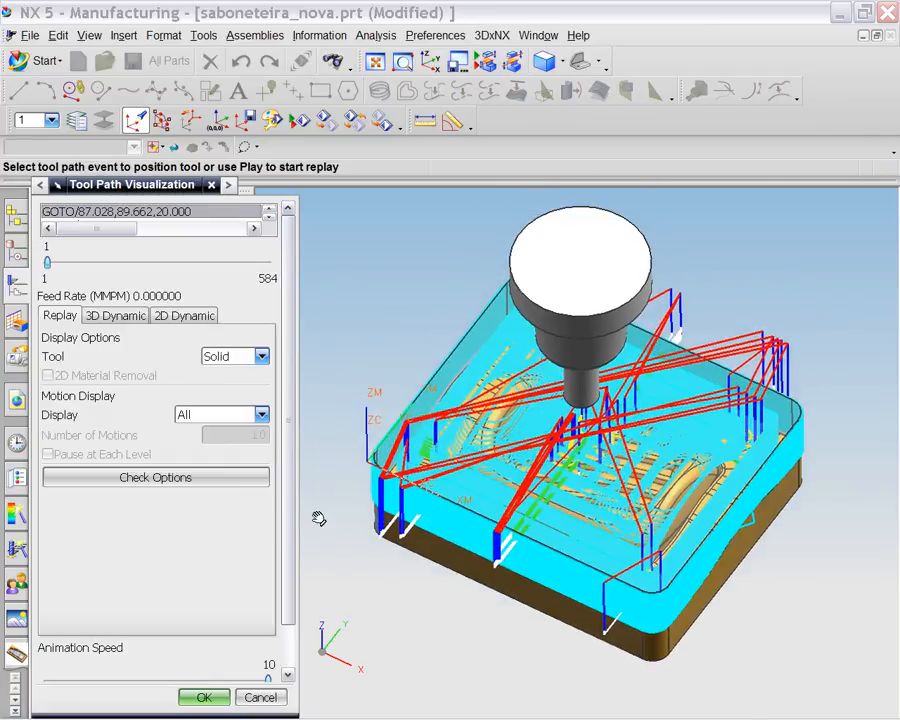
{"action": "left_click", "coordinate": [178, 318]}
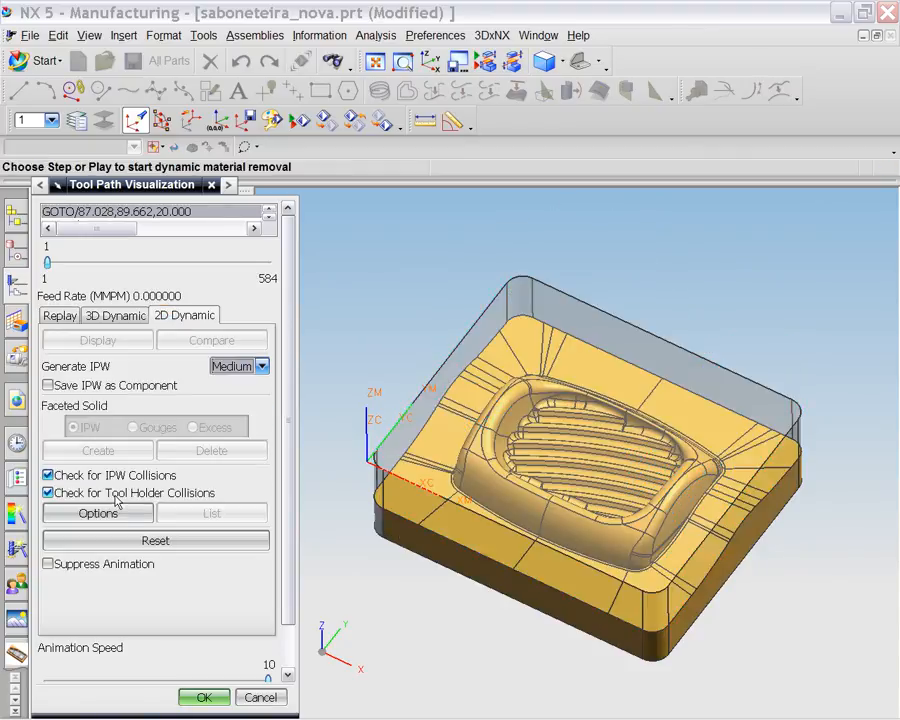
{"action": "left_click", "coordinate": [48, 493]}
{"action": "left_click", "coordinate": [48, 475]}
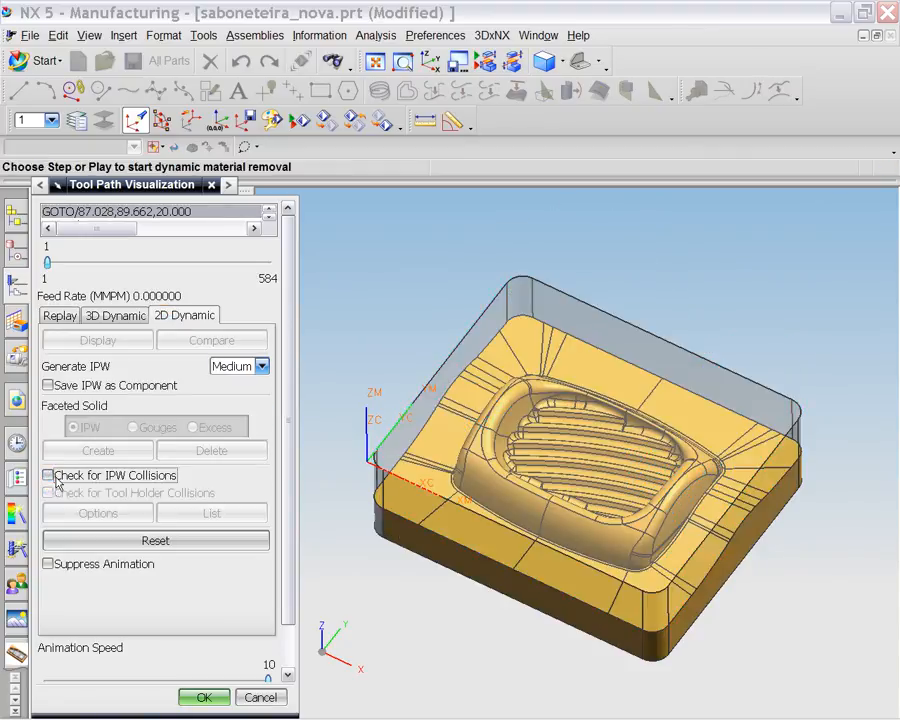
{"action": "scroll", "coordinate": [287, 589], "scroll_direction": "down", "scroll_amount": 2}
{"action": "left_click", "coordinate": [157, 667]}
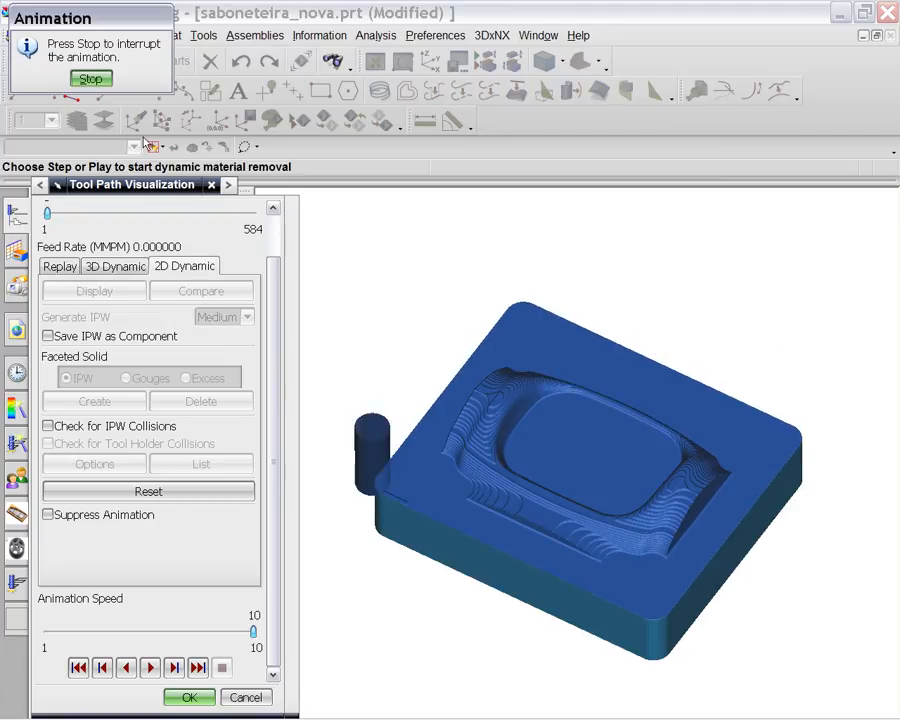
{"action": "left_click", "coordinate": [90, 78]}
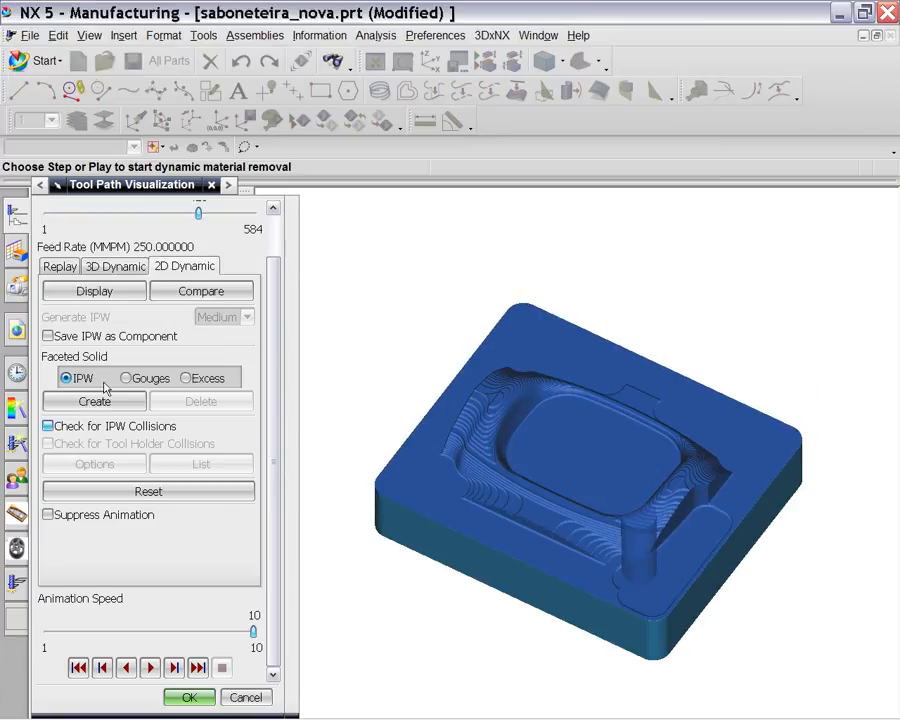
{"action": "left_click", "coordinate": [187, 697]}
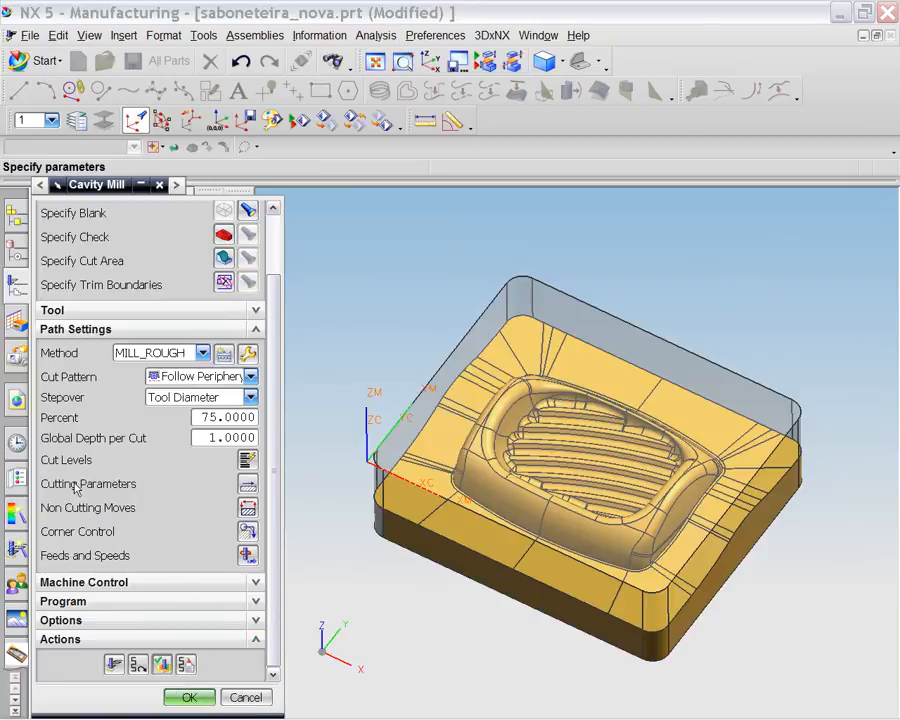
Set the cut order to Depth First in the cutting parameters of the roughing operation, leaving the cut direction as Climb Cut
{"action": "left_click", "coordinate": [247, 483]}
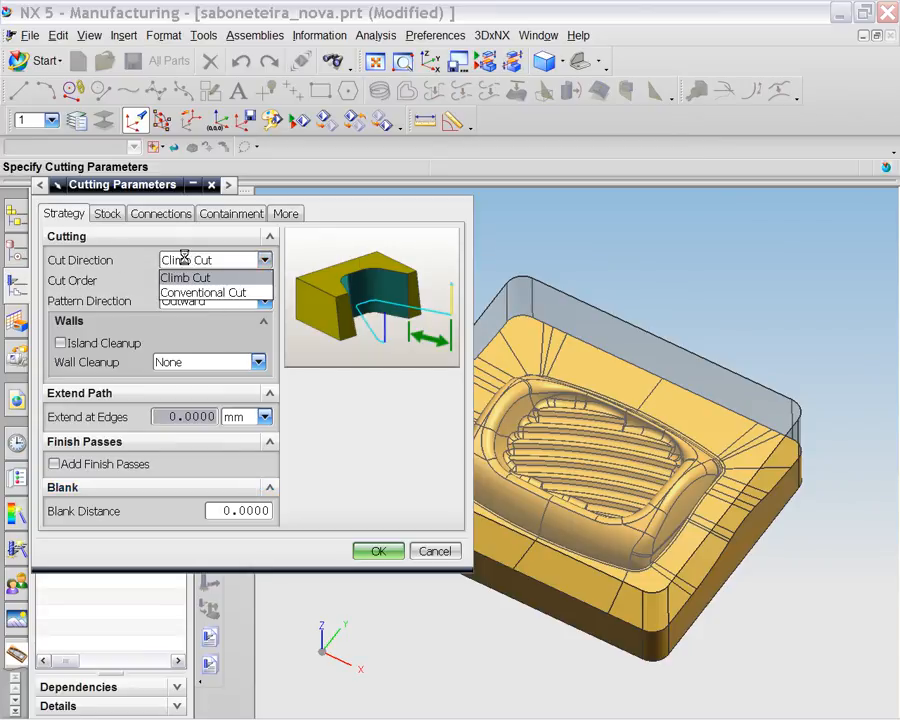
{"action": "mouse_move", "coordinate": [186, 261]}
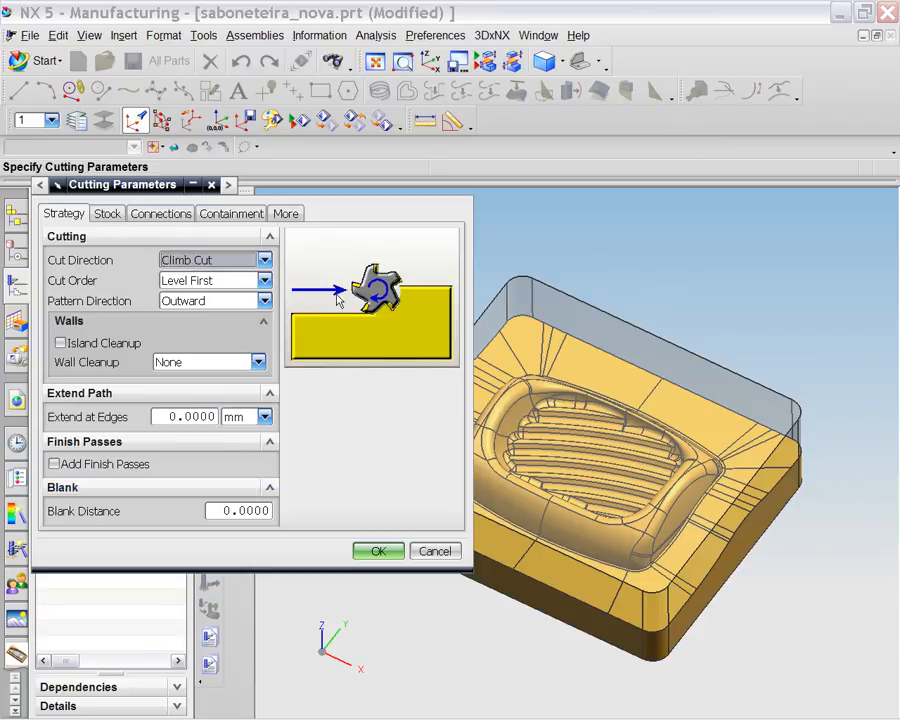
{"action": "left_click", "coordinate": [195, 282]}
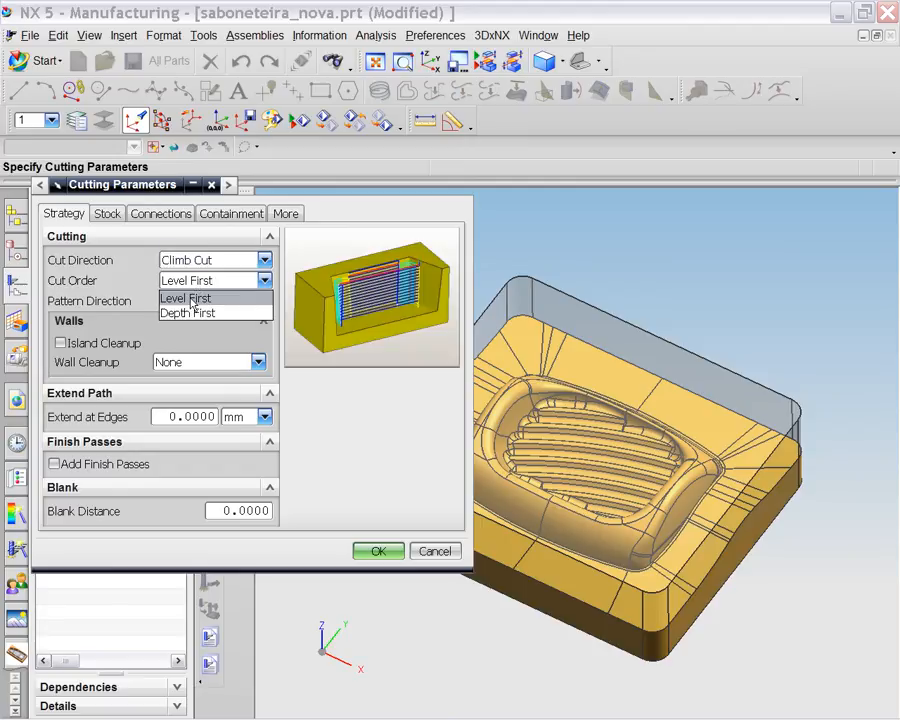
{"action": "left_click", "coordinate": [193, 300]}
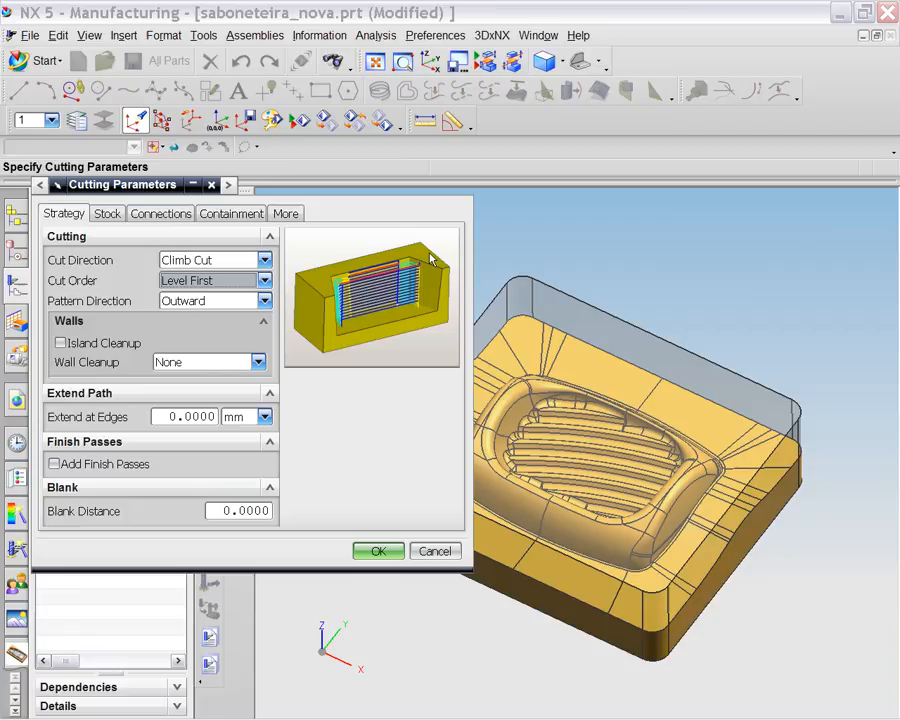
{"action": "left_click", "coordinate": [215, 281]}
{"action": "left_click", "coordinate": [203, 314]}
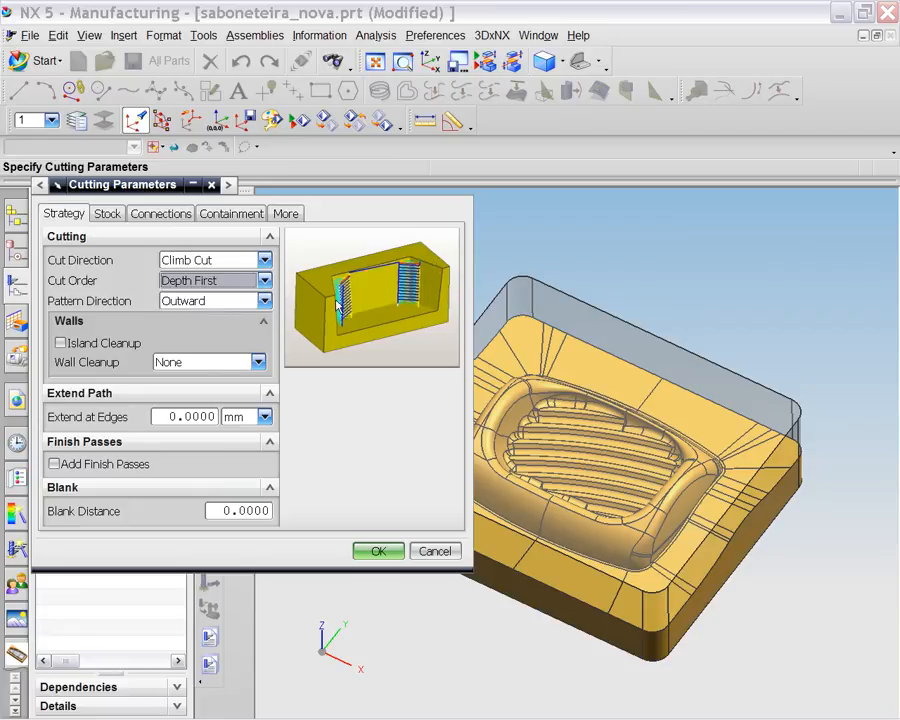
Set the pattern direction to Inward and the wall cleanup to Automatic, and accept the cutting parameters
{"action": "left_click", "coordinate": [212, 302]}
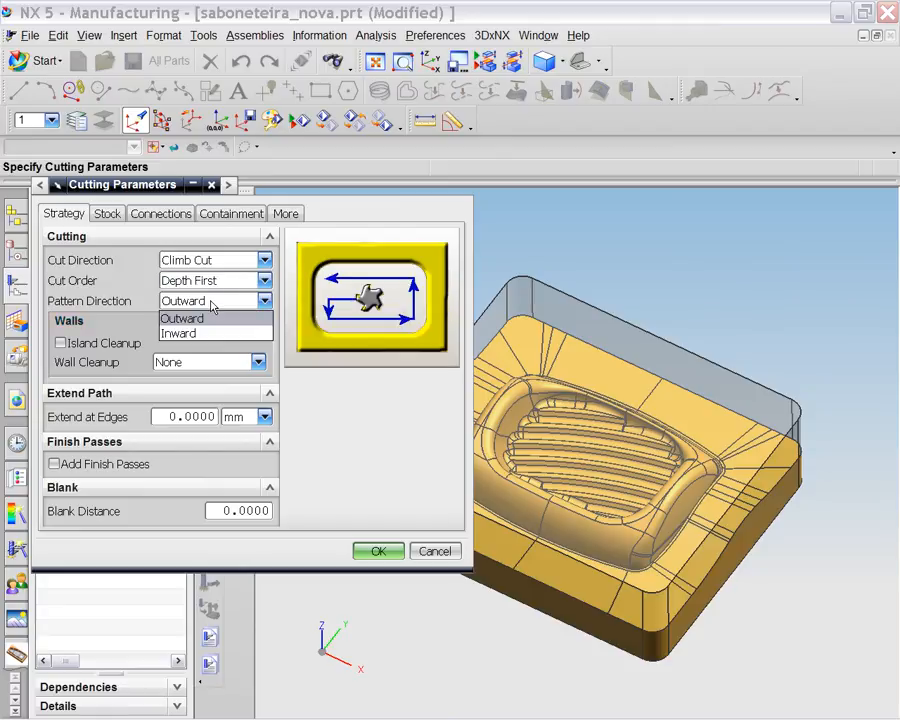
{"action": "left_click", "coordinate": [207, 333]}
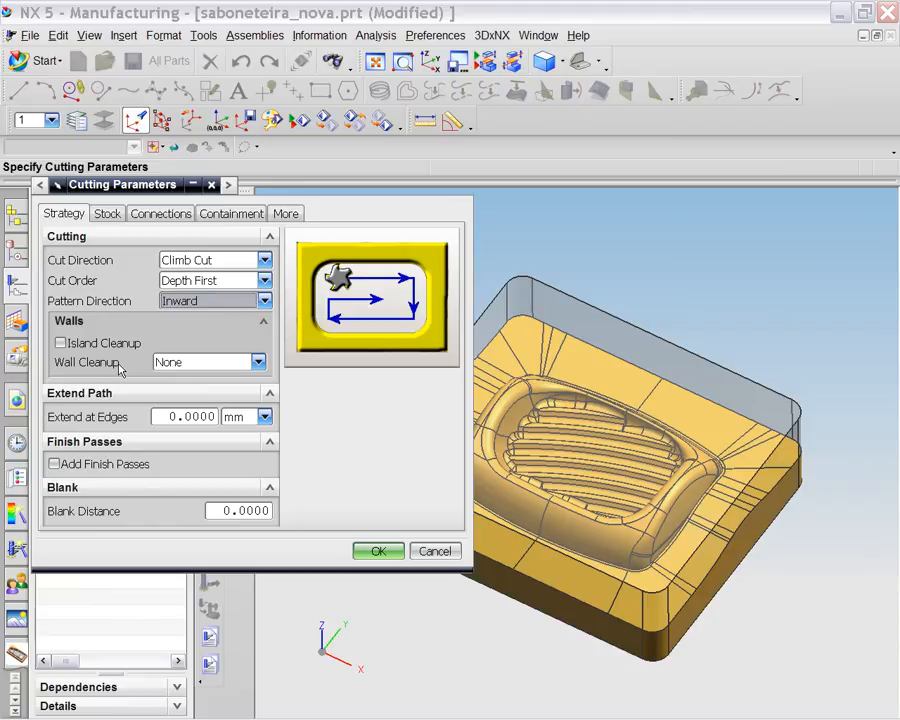
{"action": "left_click", "coordinate": [231, 365]}
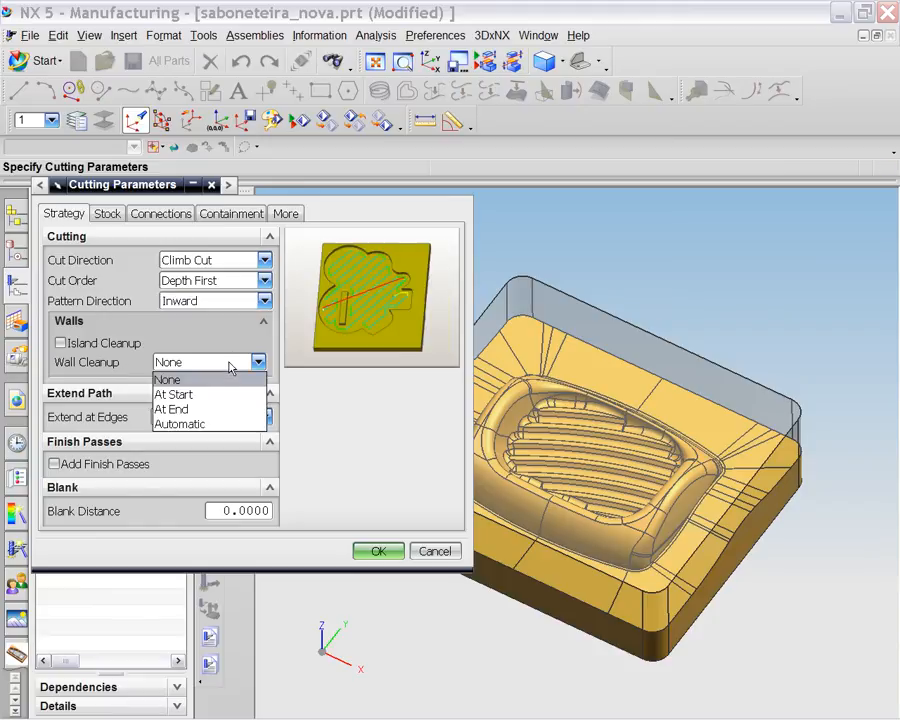
{"action": "left_click", "coordinate": [194, 425]}
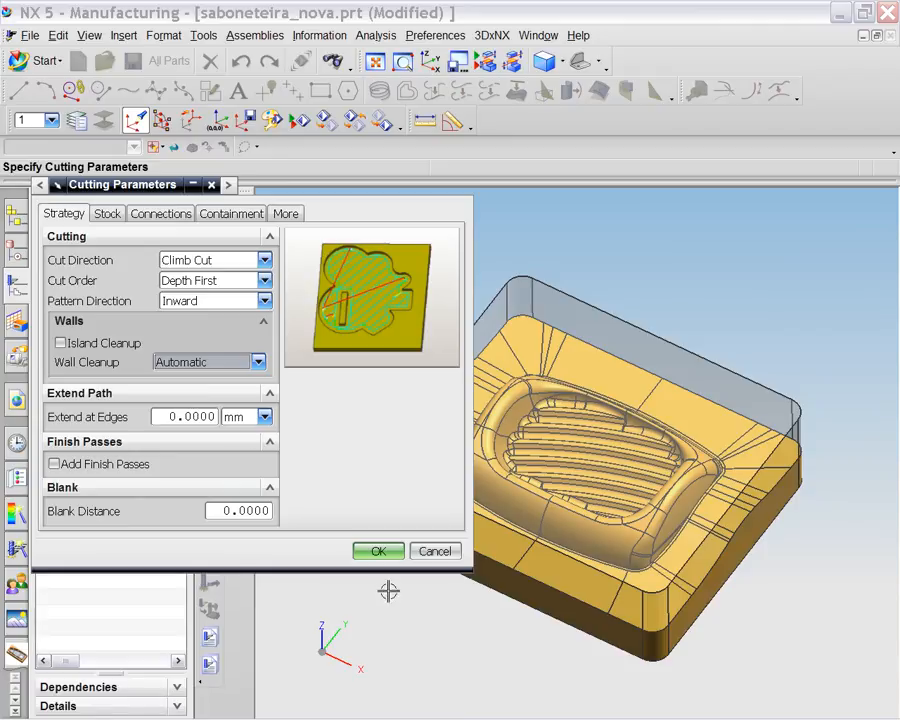
{"action": "left_click", "coordinate": [378, 552]}
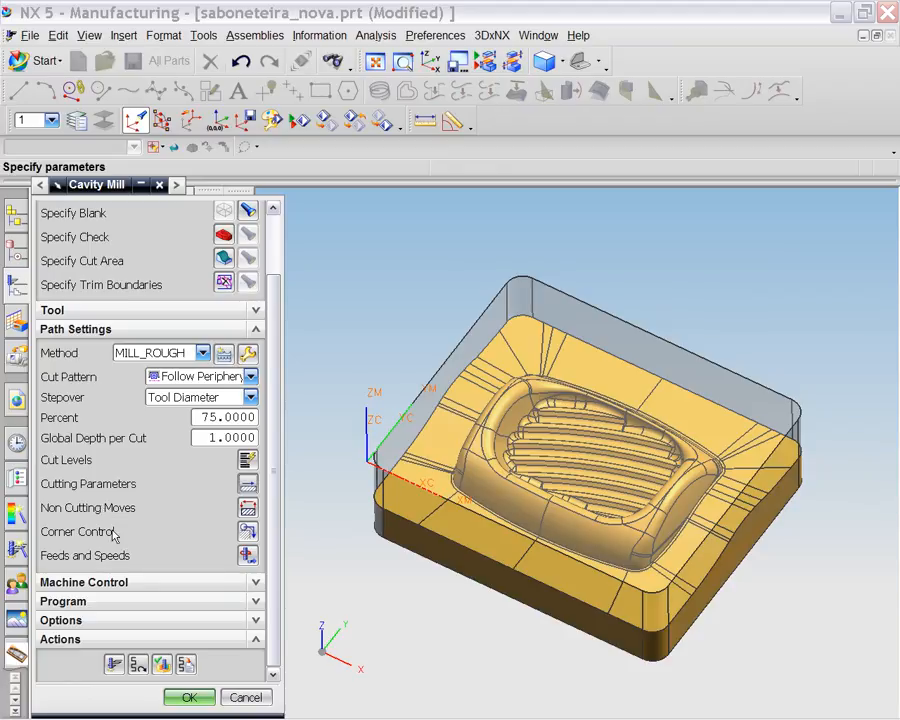
In the non cutting moves, display the inherited clearance plane and set the transfer type between regions to Previous Plane with 3 mm safe clearance
{"action": "left_click", "coordinate": [247, 510]}
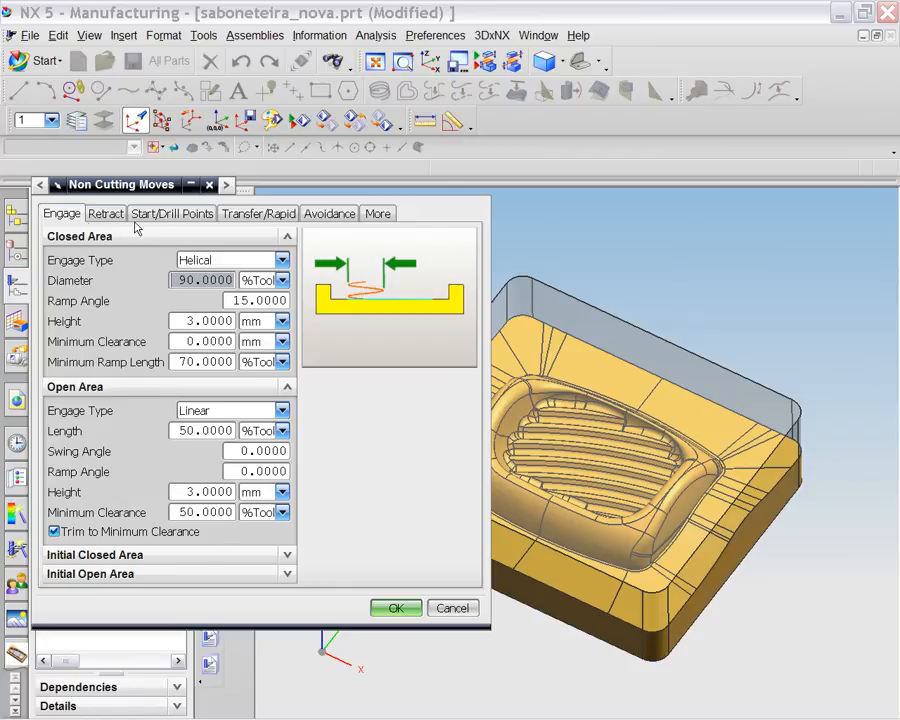
{"action": "left_click", "coordinate": [240, 216]}
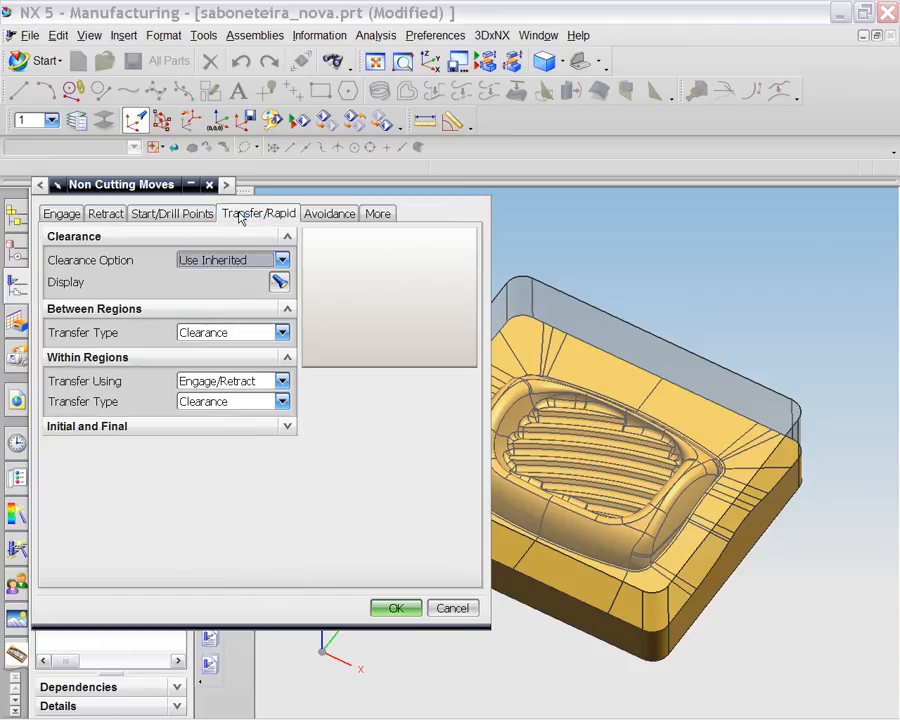
{"action": "left_click", "coordinate": [281, 283]}
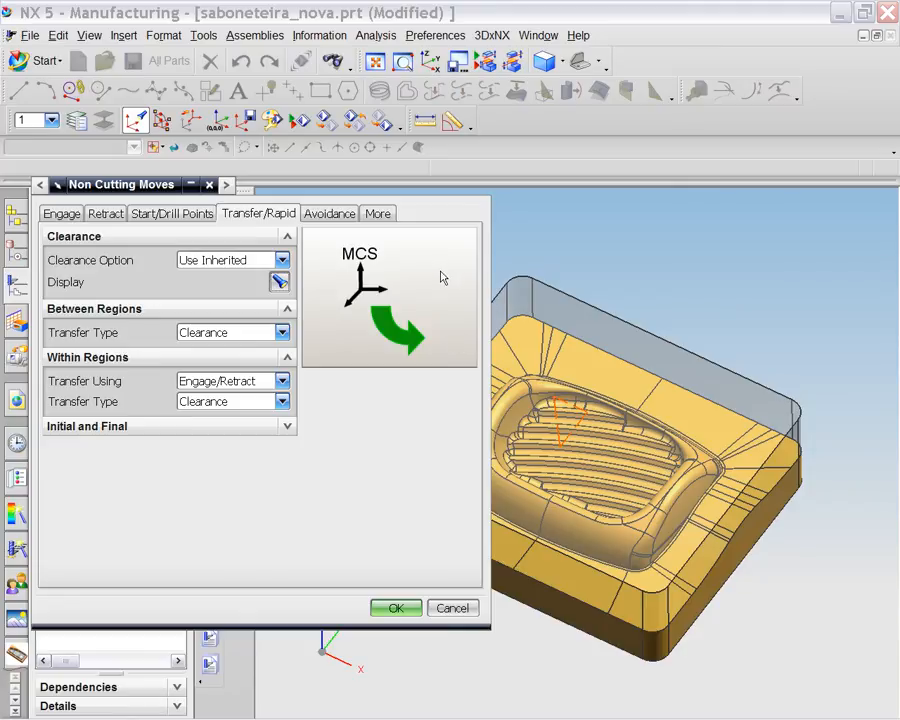
{"action": "left_click", "coordinate": [208, 336]}
{"action": "left_click", "coordinate": [210, 362]}
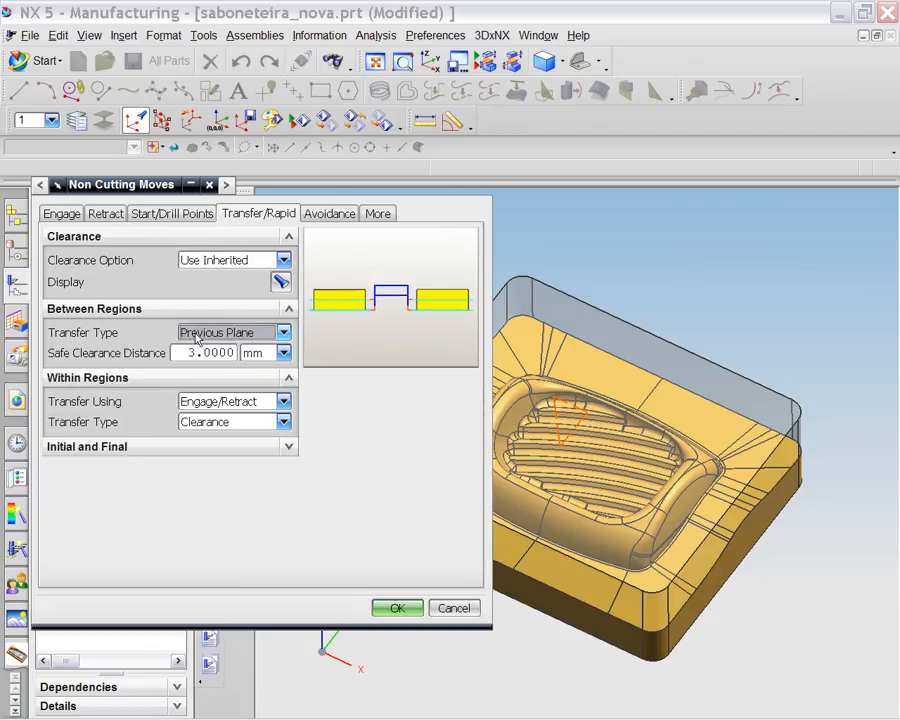
{"action": "left_click", "coordinate": [228, 353]}
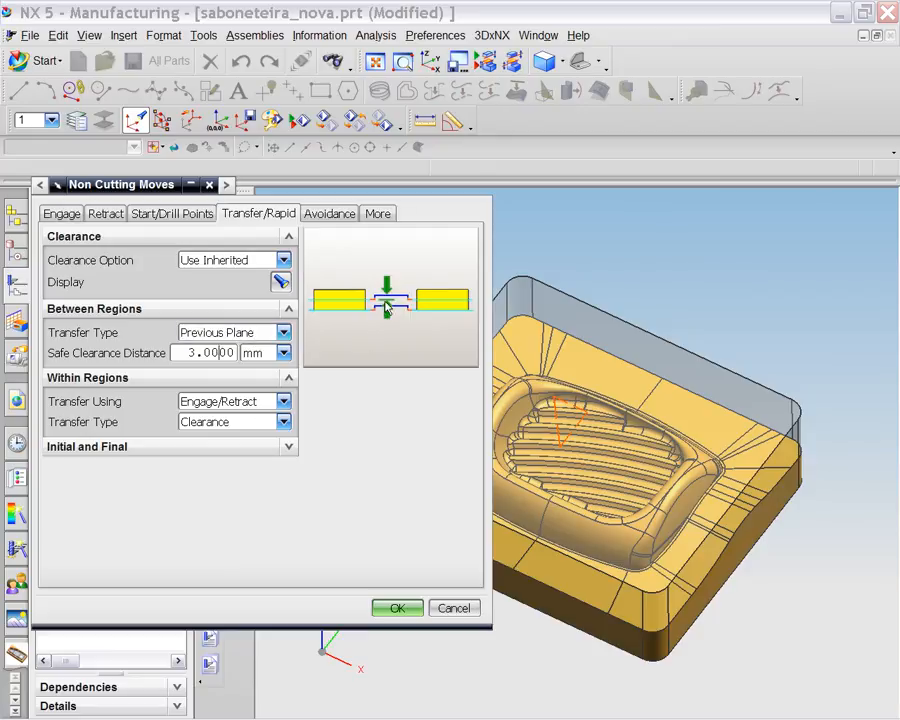
{"action": "left_click", "coordinate": [283, 284]}
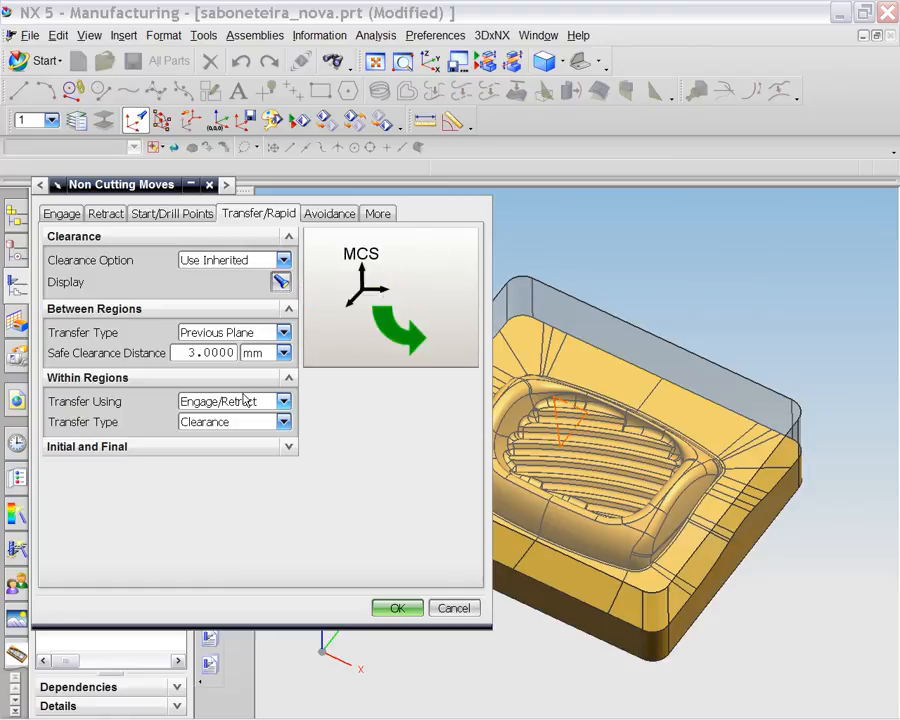
Set the transfer type within regions to Previous Plane with 3 mm safe clearance and accept the non cutting moves
{"action": "left_click", "coordinate": [205, 425]}
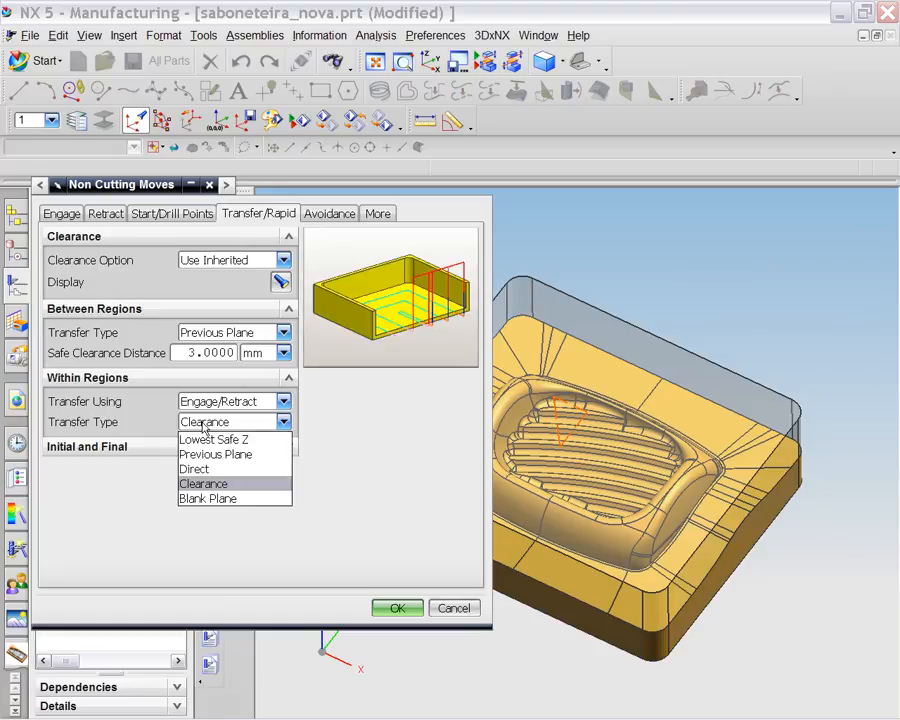
{"action": "left_click", "coordinate": [211, 455]}
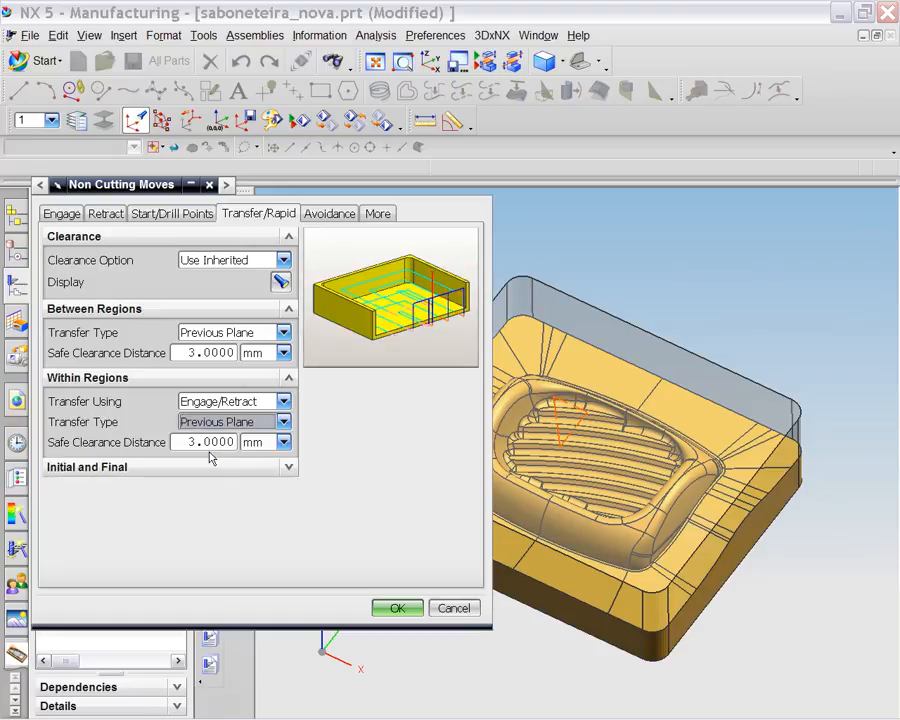
{"action": "left_click", "coordinate": [200, 442]}
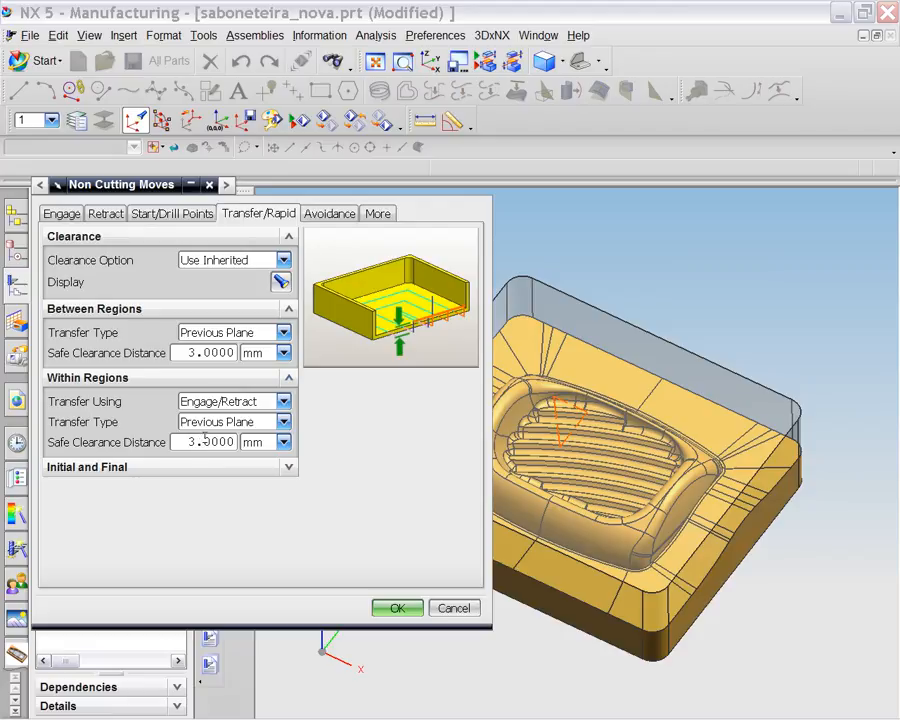
{"action": "left_click", "coordinate": [281, 281]}
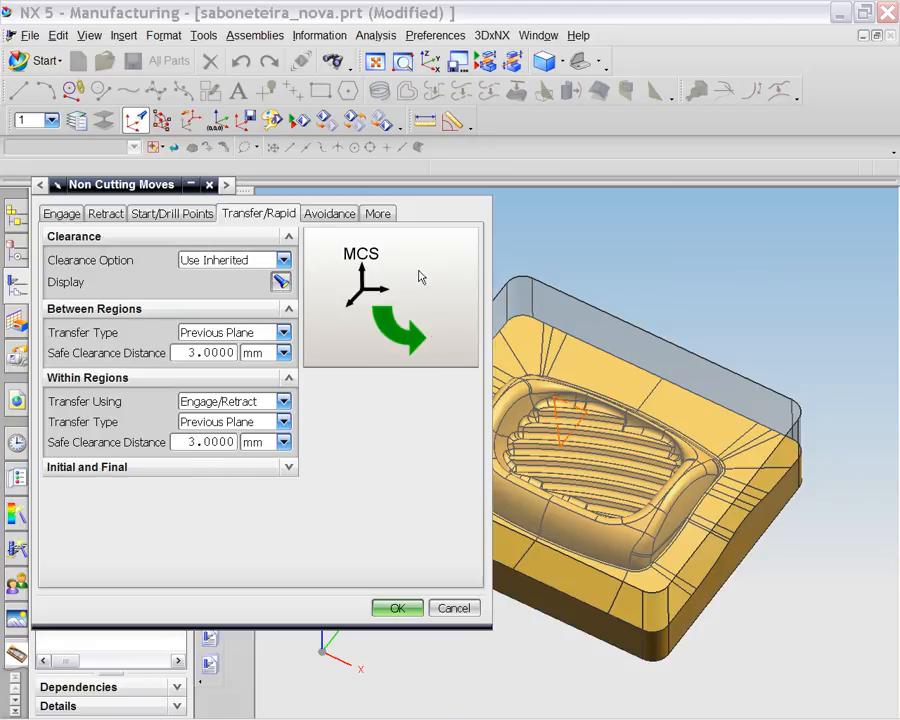
{"action": "left_click", "coordinate": [400, 609]}
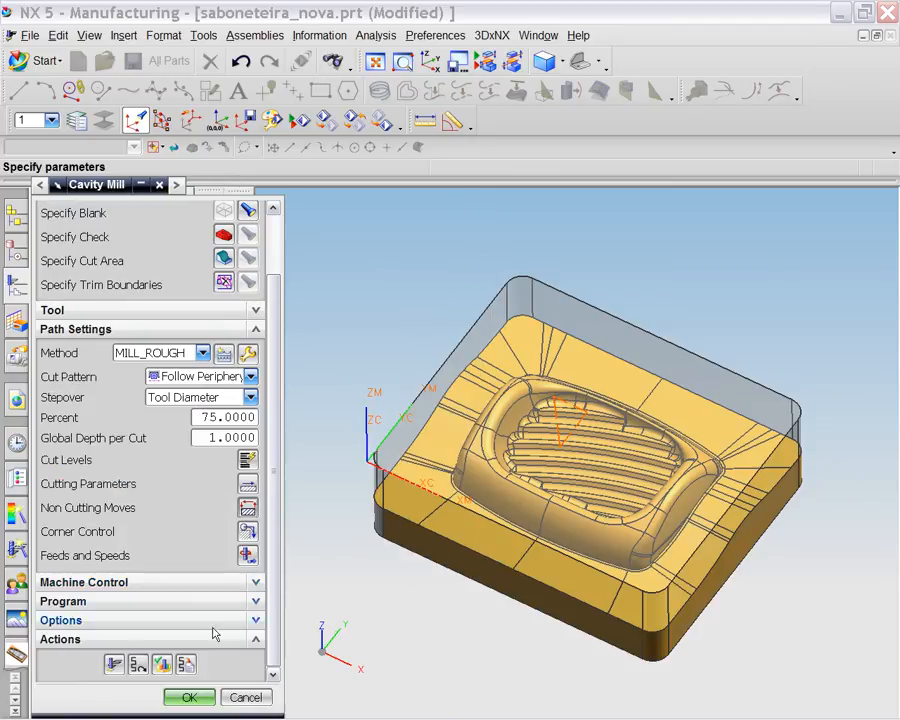
Regenerate the roughing tool path and play its full 2D dynamic material removal with the IPW collision check off
{"action": "left_click", "coordinate": [113, 664]}
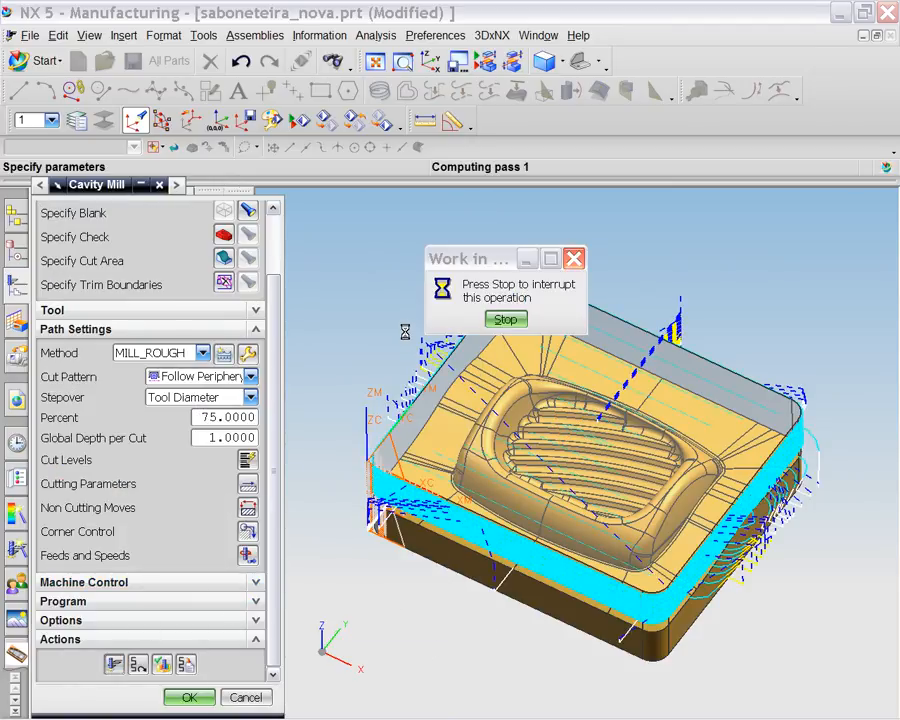
{"action": "scroll", "coordinate": [287, 573], "scroll_direction": "down", "scroll_amount": 1}
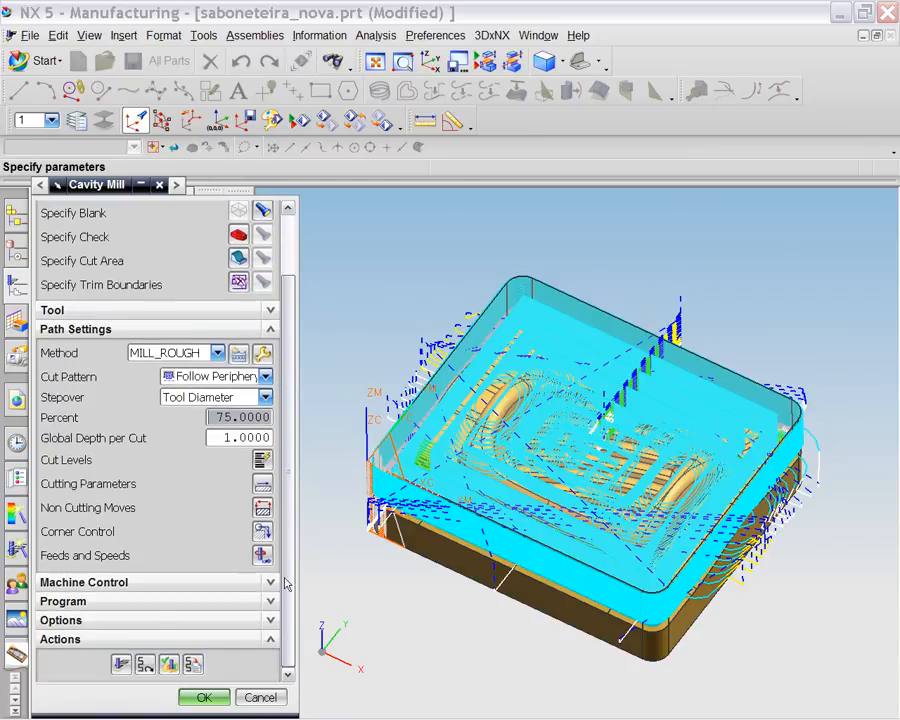
{"action": "left_click", "coordinate": [170, 660]}
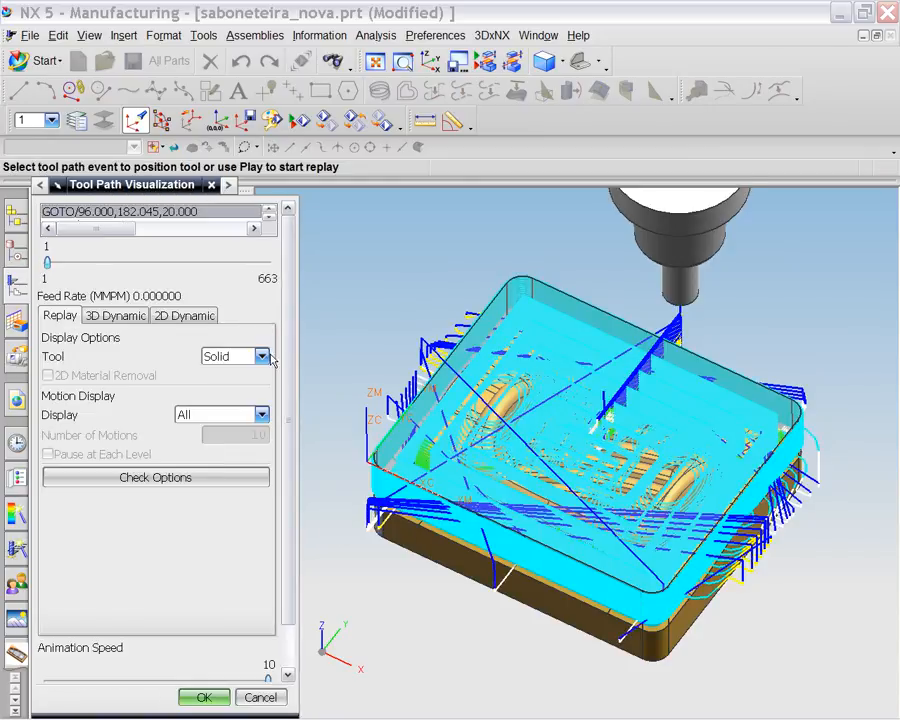
{"action": "left_click", "coordinate": [184, 315]}
{"action": "left_click", "coordinate": [110, 478]}
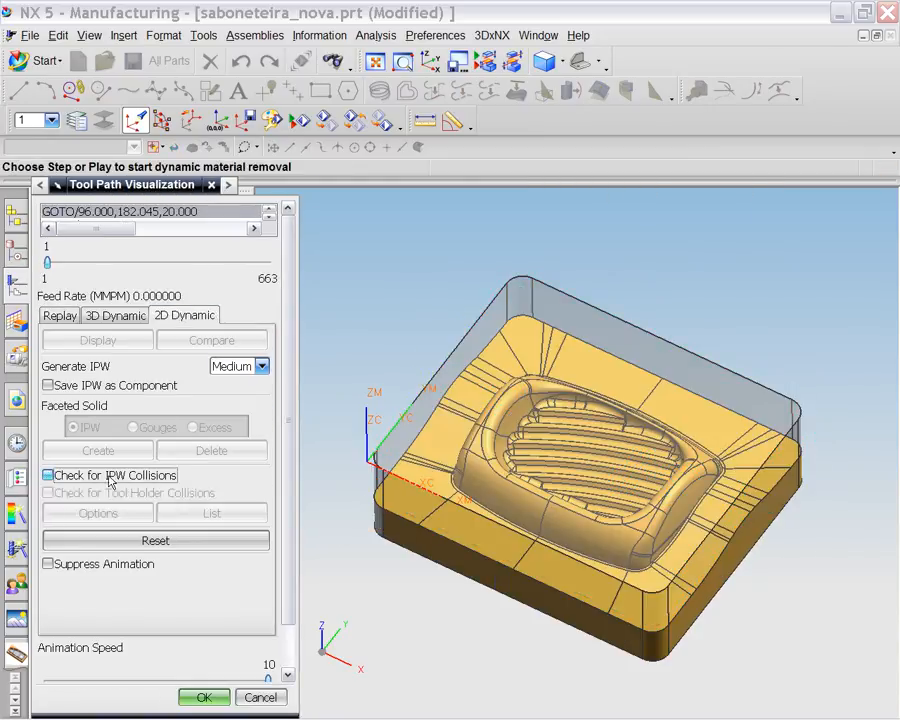
{"action": "scroll", "coordinate": [283, 645], "scroll_direction": "down", "scroll_amount": 1}
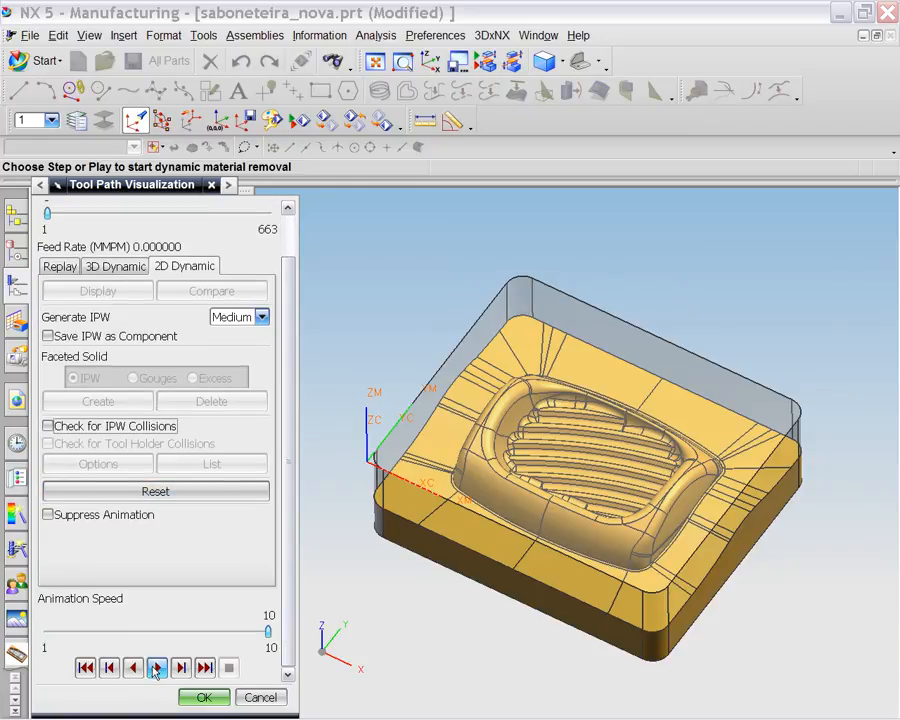
{"action": "left_click", "coordinate": [156, 668]}
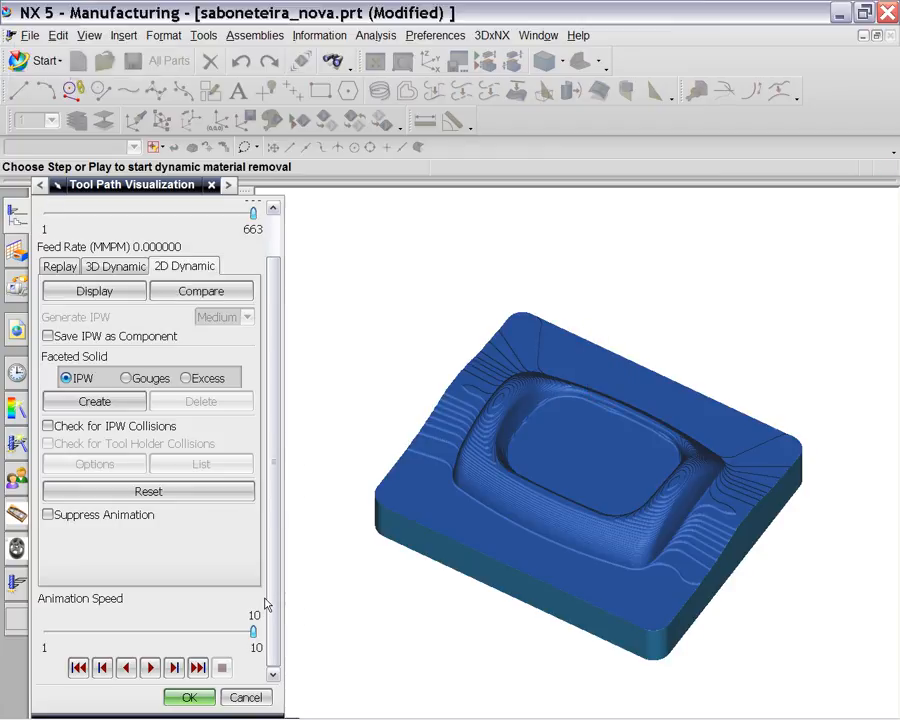
Compare the simulated stock with the finished part, close the visualization and accept the cavity mill operation
{"action": "left_click", "coordinate": [203, 292]}
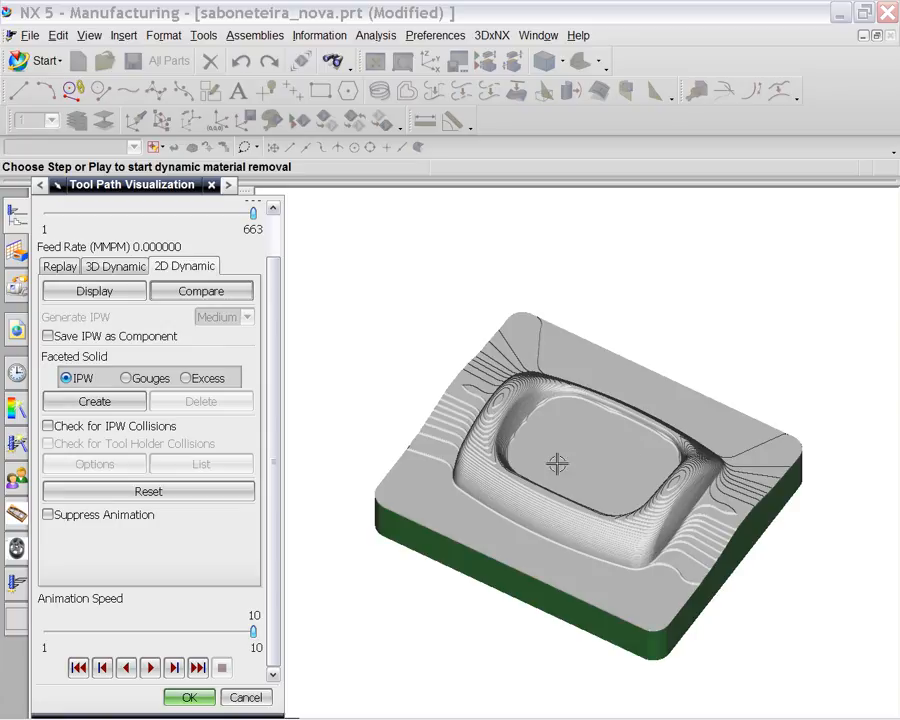
{"action": "left_click", "coordinate": [189, 697]}
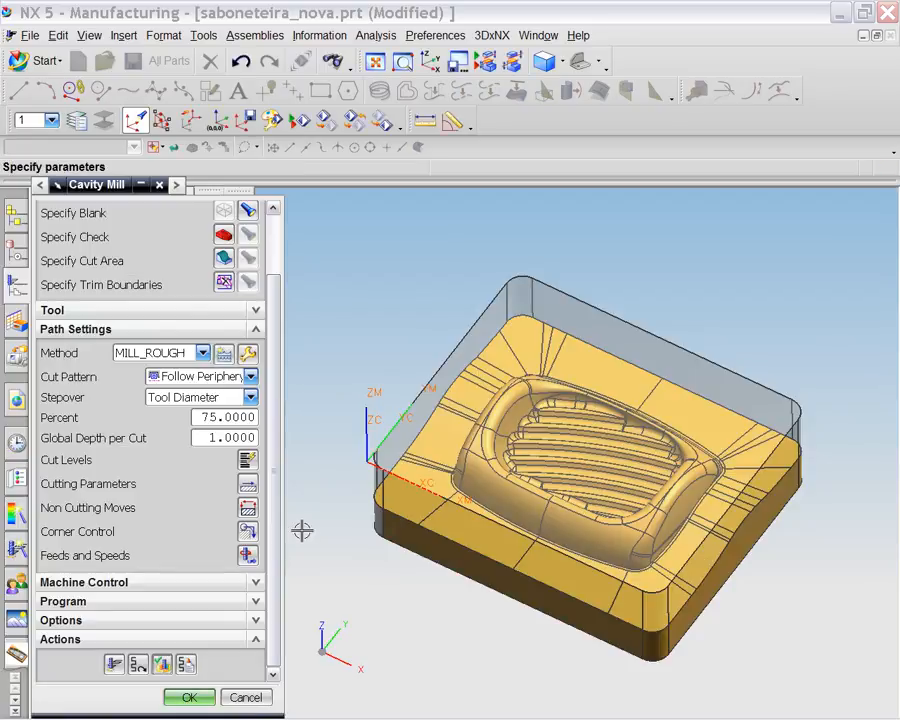
{"action": "left_click", "coordinate": [187, 698]}
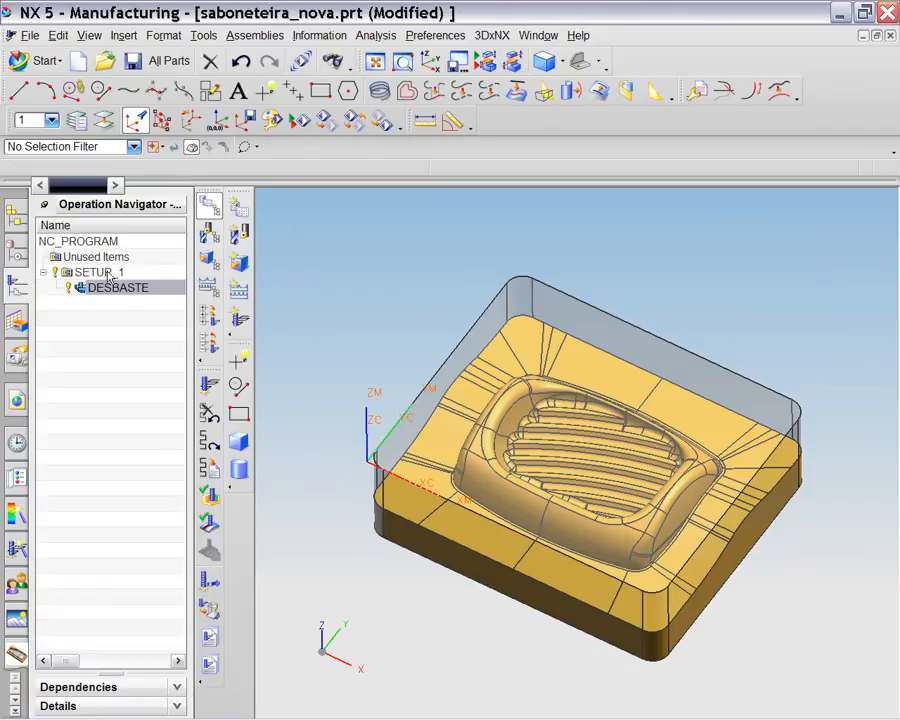
Examine where the DESBASTE operation sits in the machine tool, geometry and machining method views of the Operation Navigator
{"action": "left_click", "coordinate": [210, 234]}
{"action": "left_click", "coordinate": [43, 272]}
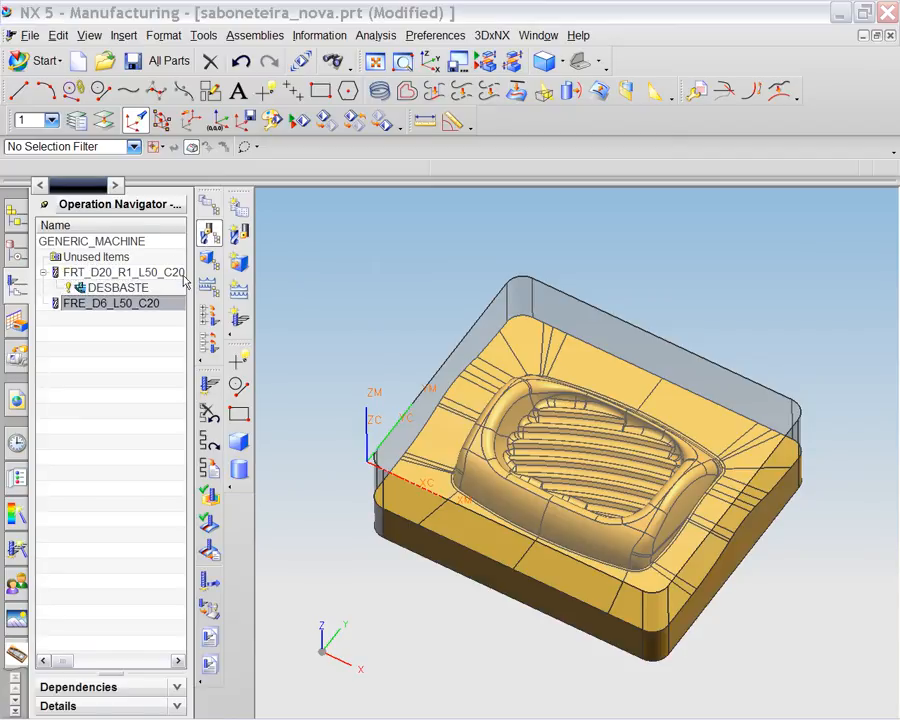
{"action": "left_click_drag", "start_coordinate": [192, 271], "coordinate": [233, 271]}
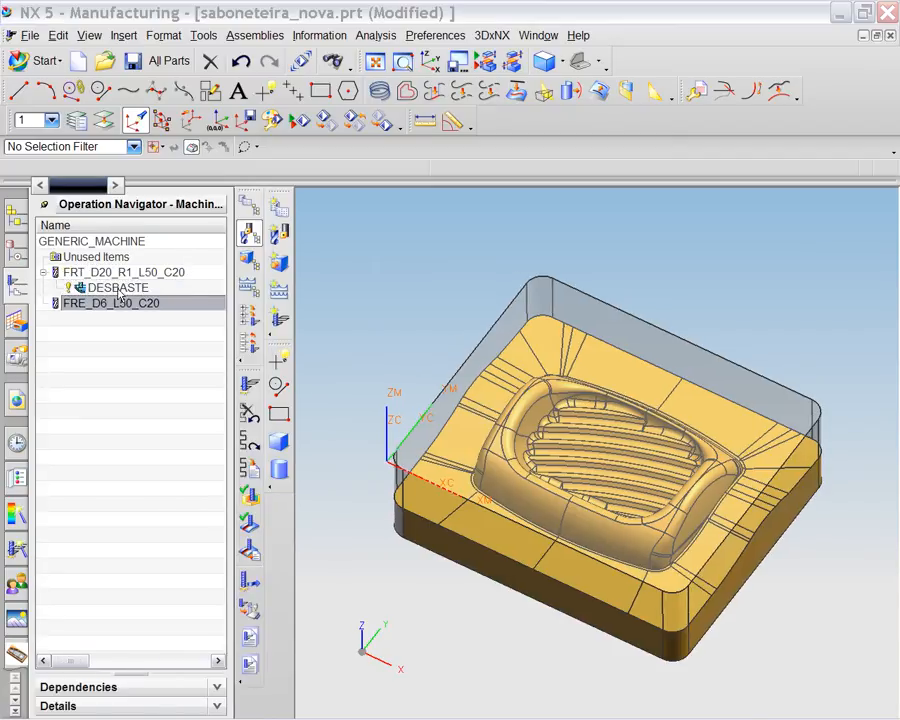
{"action": "left_click", "coordinate": [250, 259]}
{"action": "left_click", "coordinate": [56, 288]}
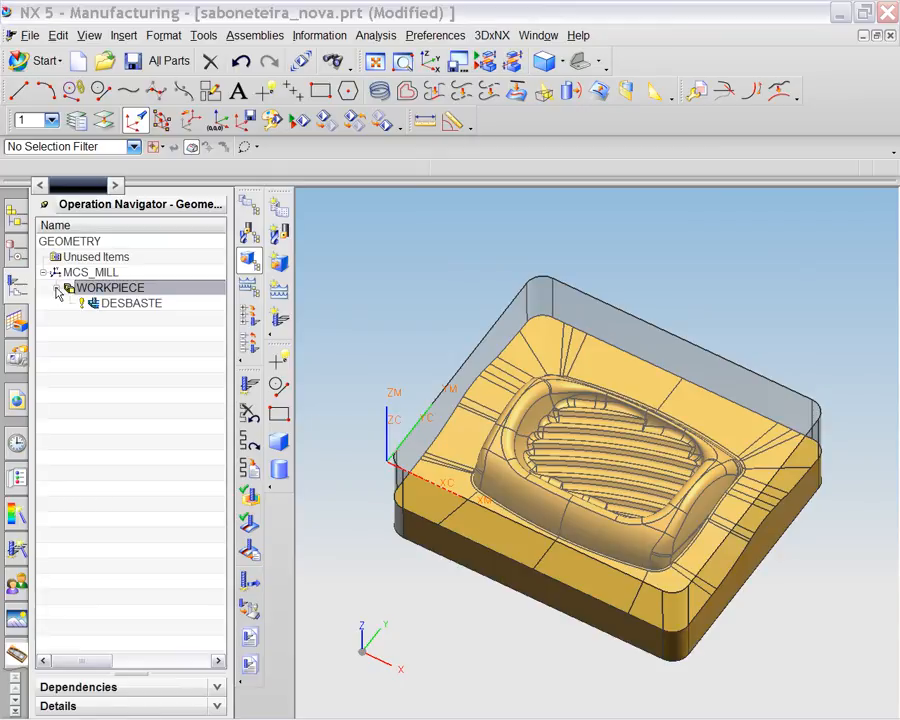
{"action": "left_click", "coordinate": [125, 308]}
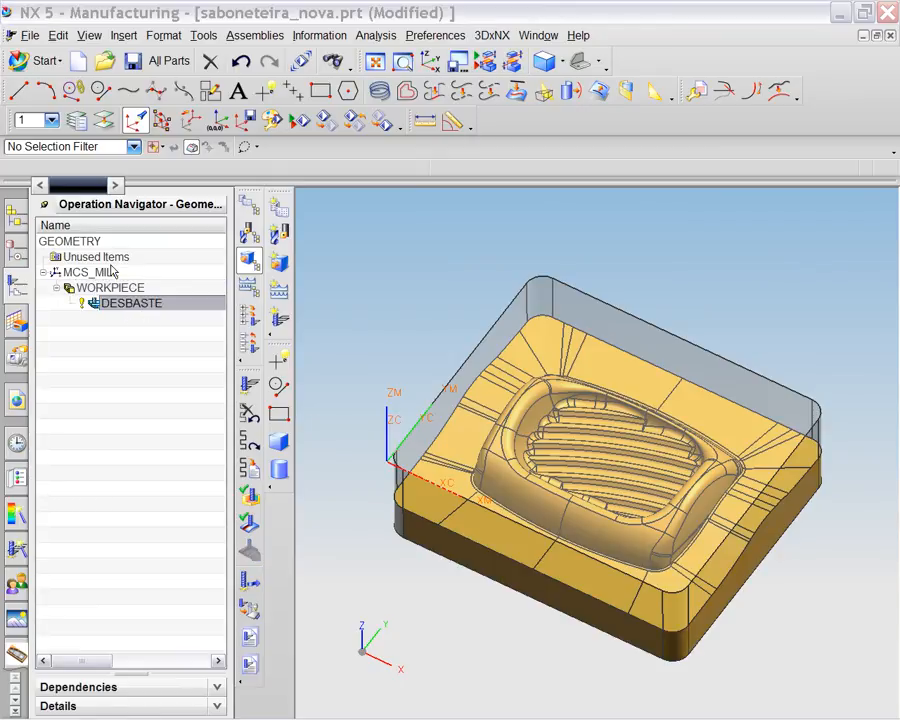
{"action": "left_click", "coordinate": [249, 287]}
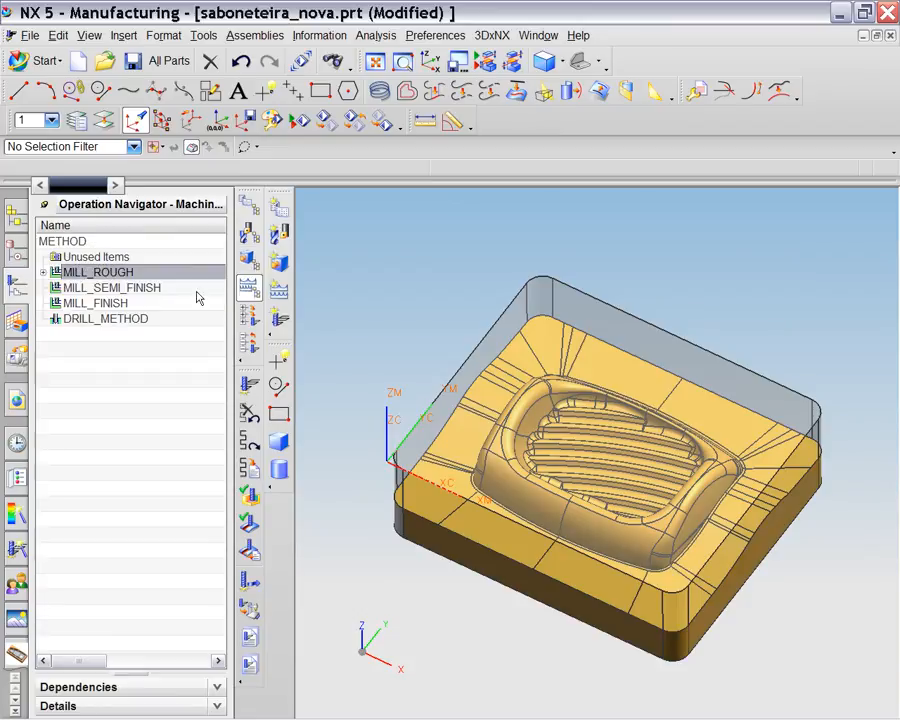
{"action": "left_click", "coordinate": [45, 272]}
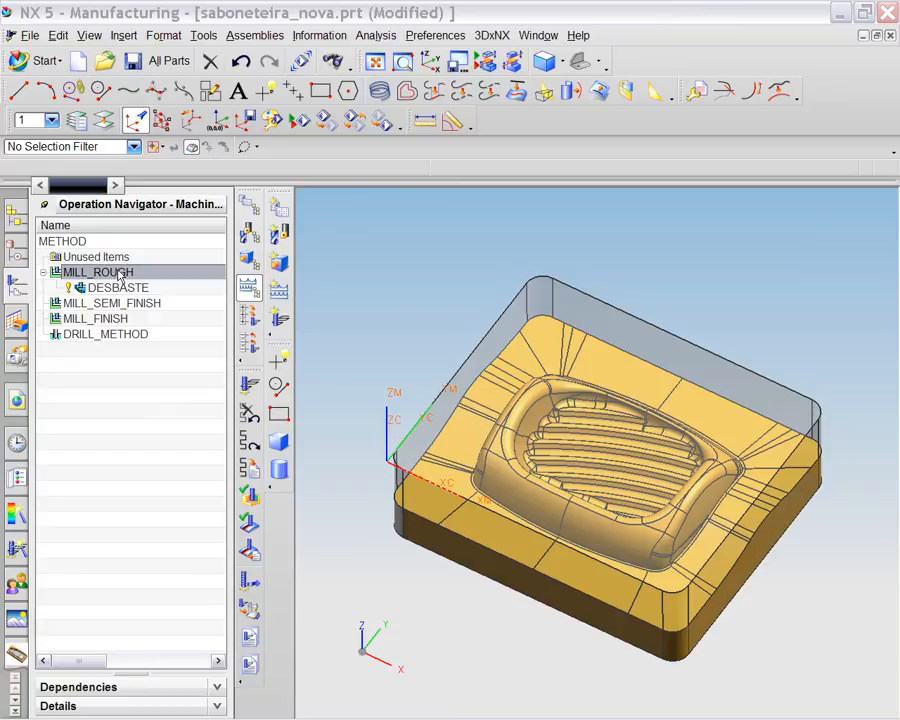
Return the Operation Navigator to the program order view and save the part
{"action": "left_click", "coordinate": [251, 207]}
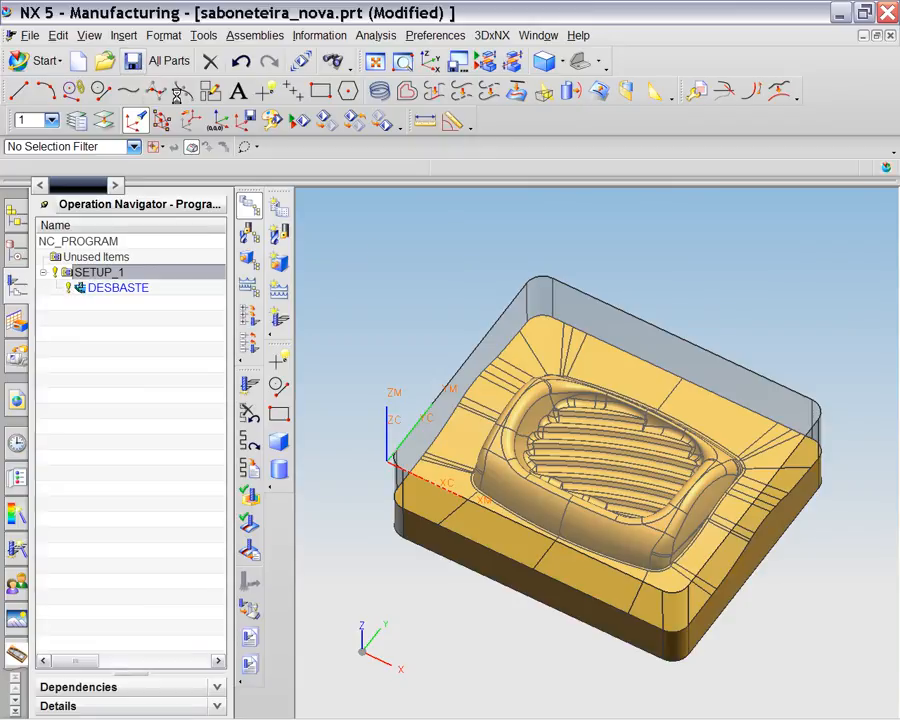
{"action": "left_click", "coordinate": [132, 61]}
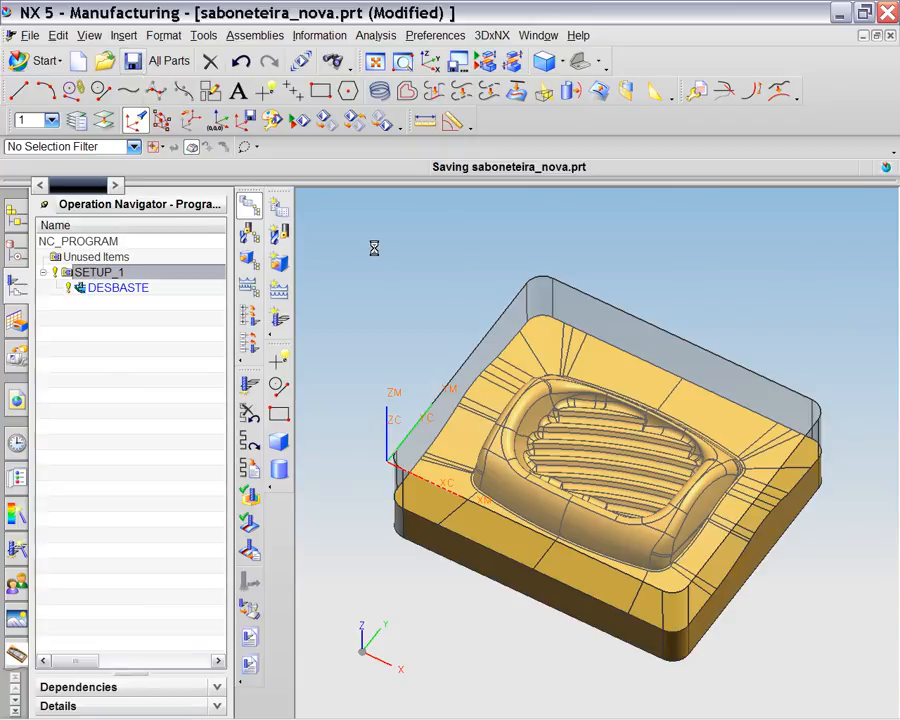